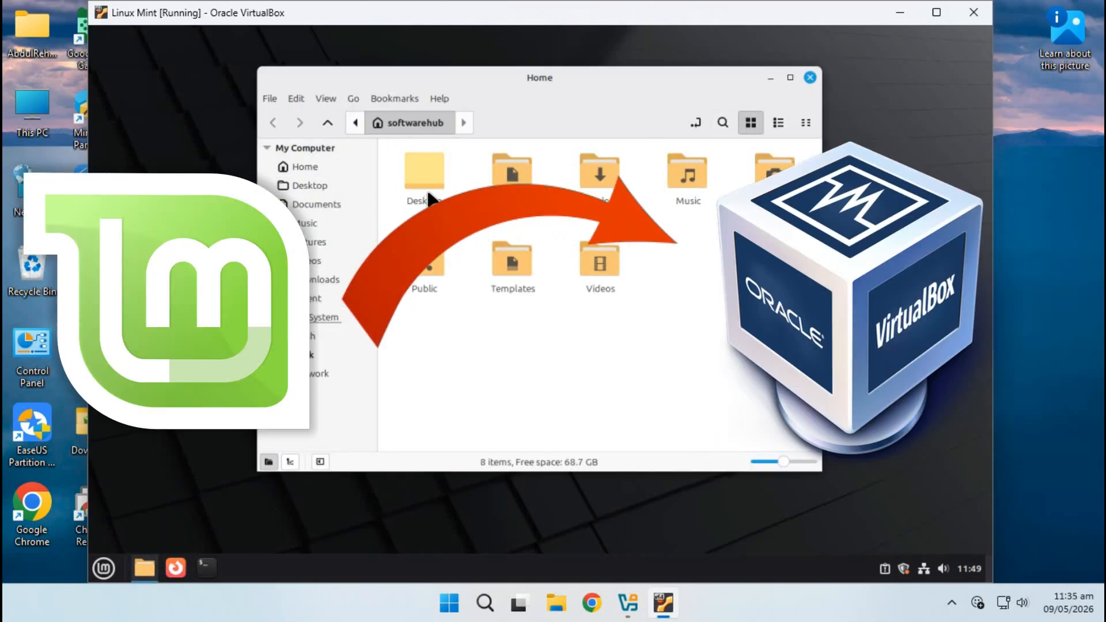
- Close the Home folder window in the Linux Mint virtual machine and dismiss the Chrome notification
left_click(315, 165)
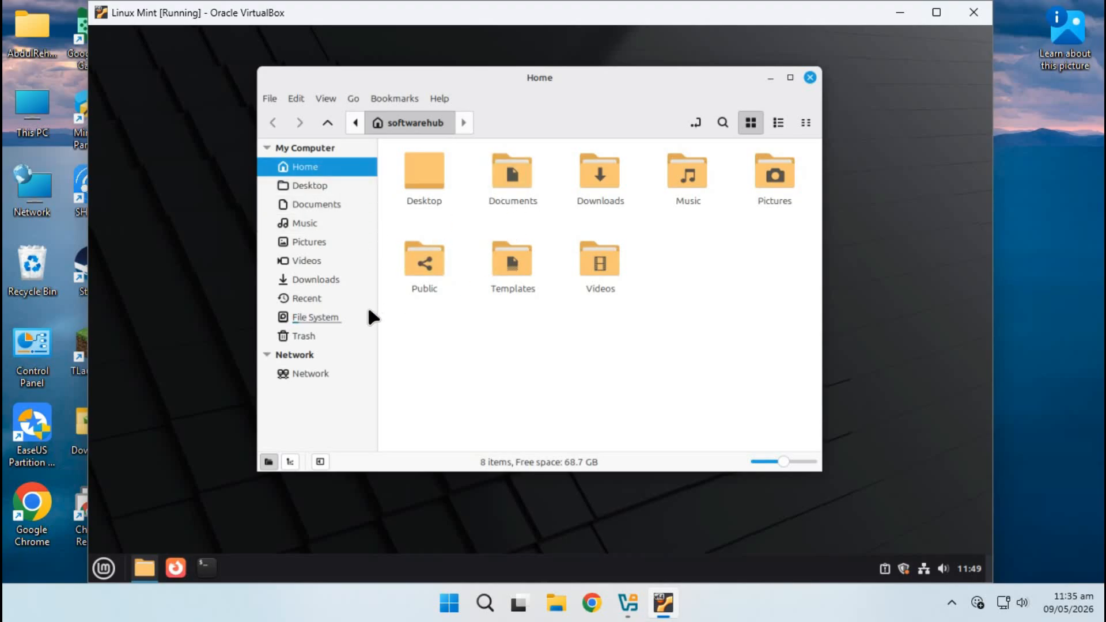
left_click(810, 77)
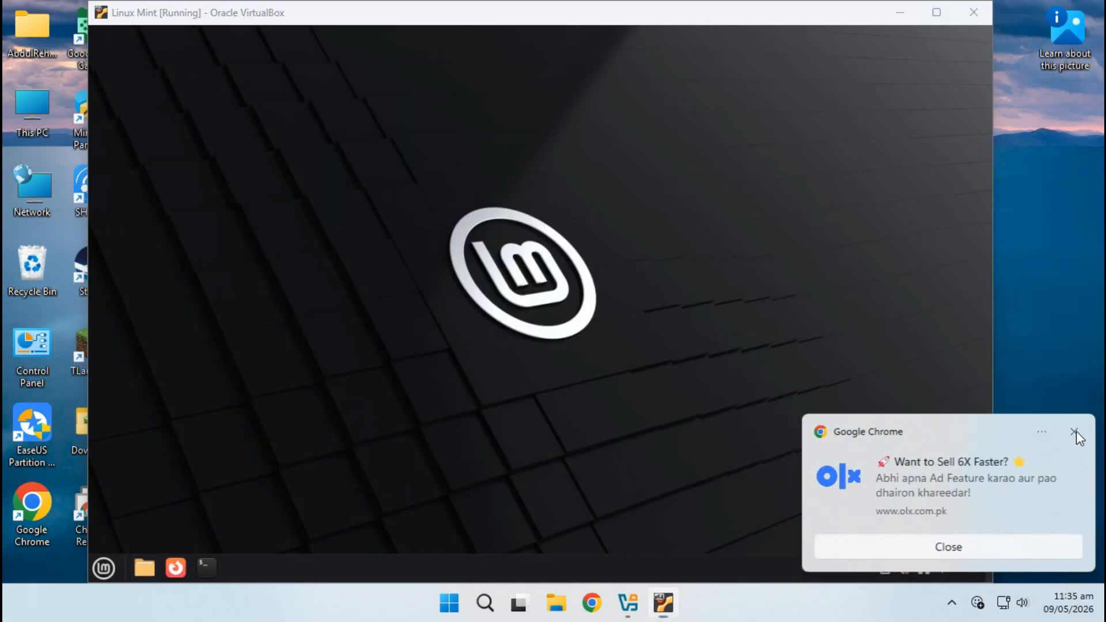
left_click(1074, 432)
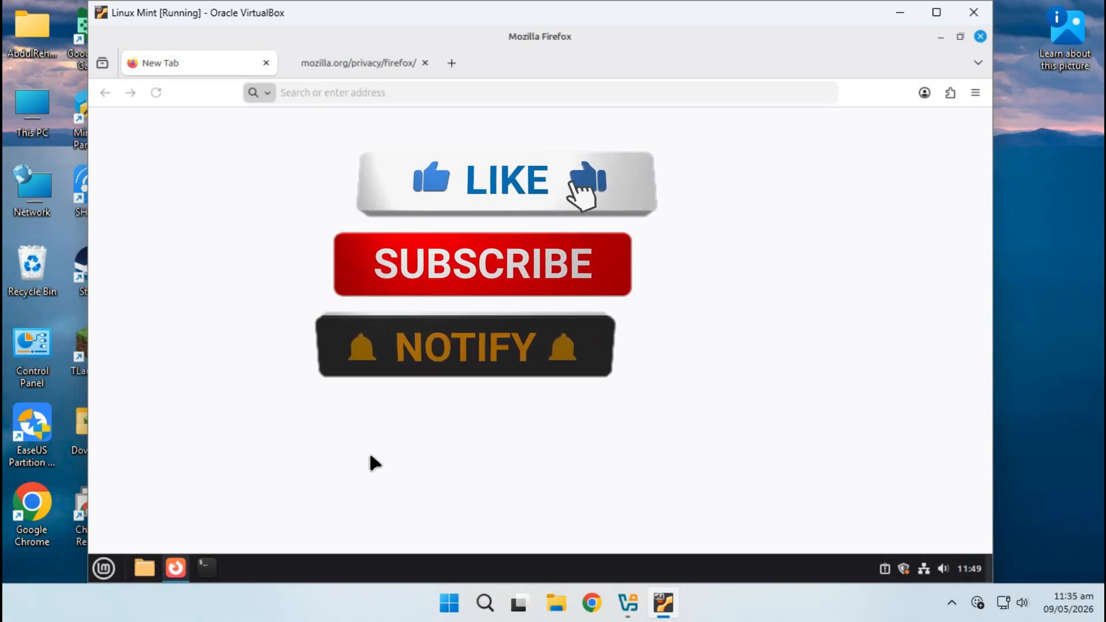
- Close the Mozilla privacy page in the virtual machine's Firefox and quit the browser
left_click(424, 63)
left_click(293, 63)
left_click(266, 63)
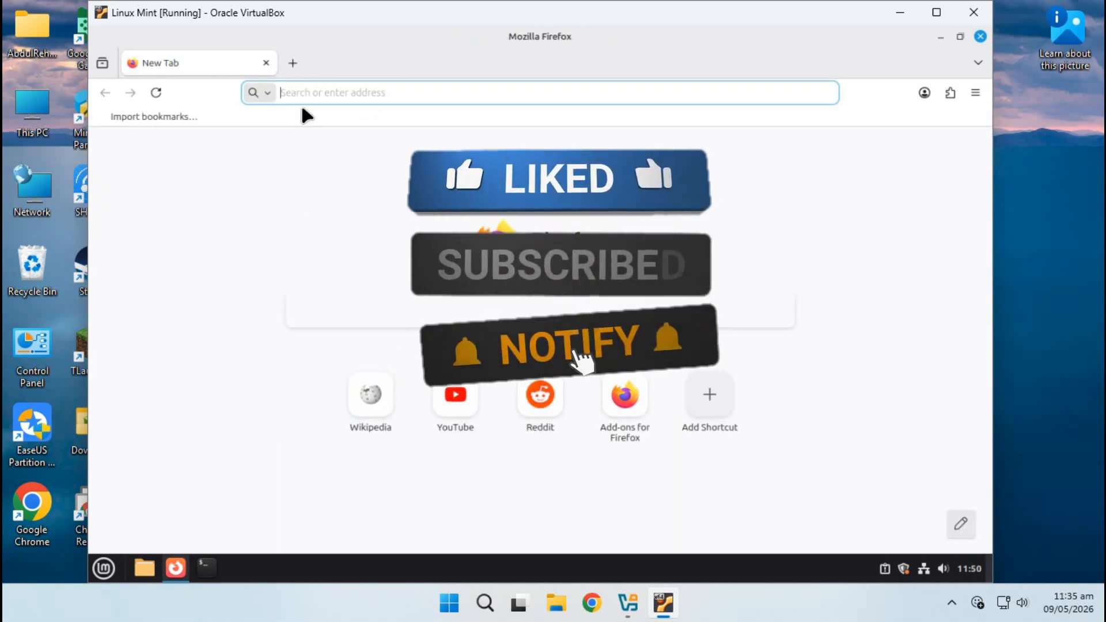
left_click(979, 37)
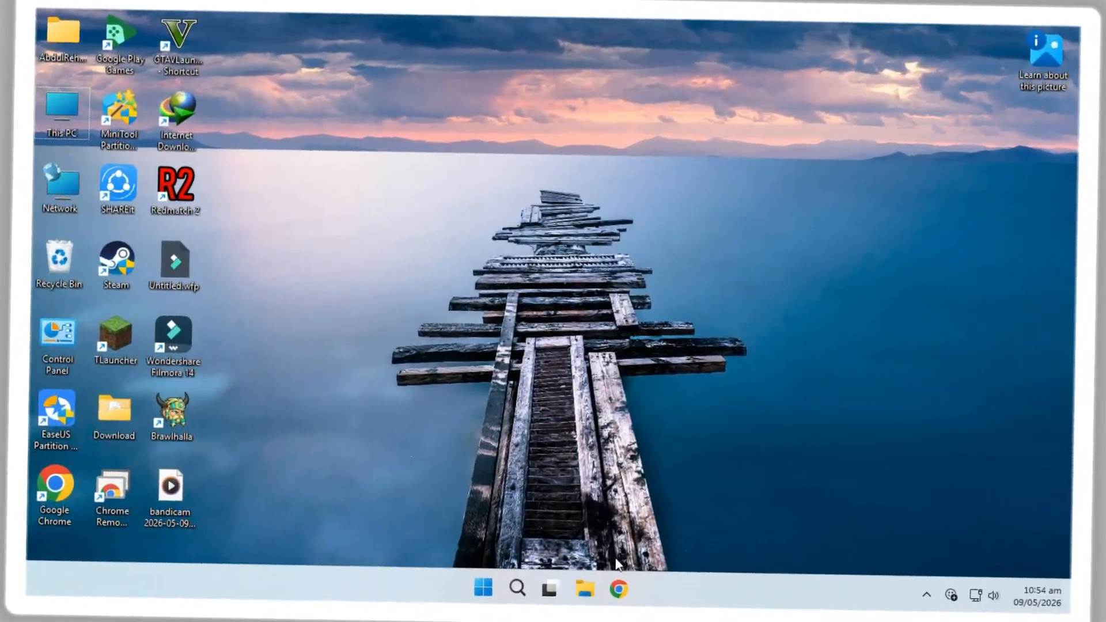
- Switch to Google Chrome and open the Linux Mint download page at linuxmint.com/download.php
left_click(617, 587)
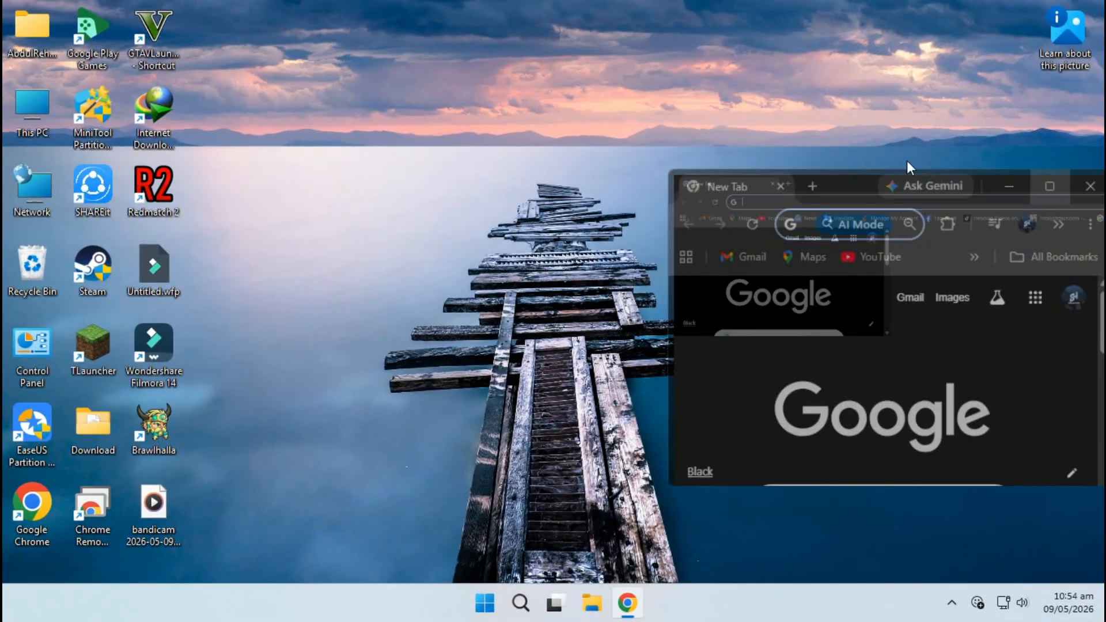
type("linu")
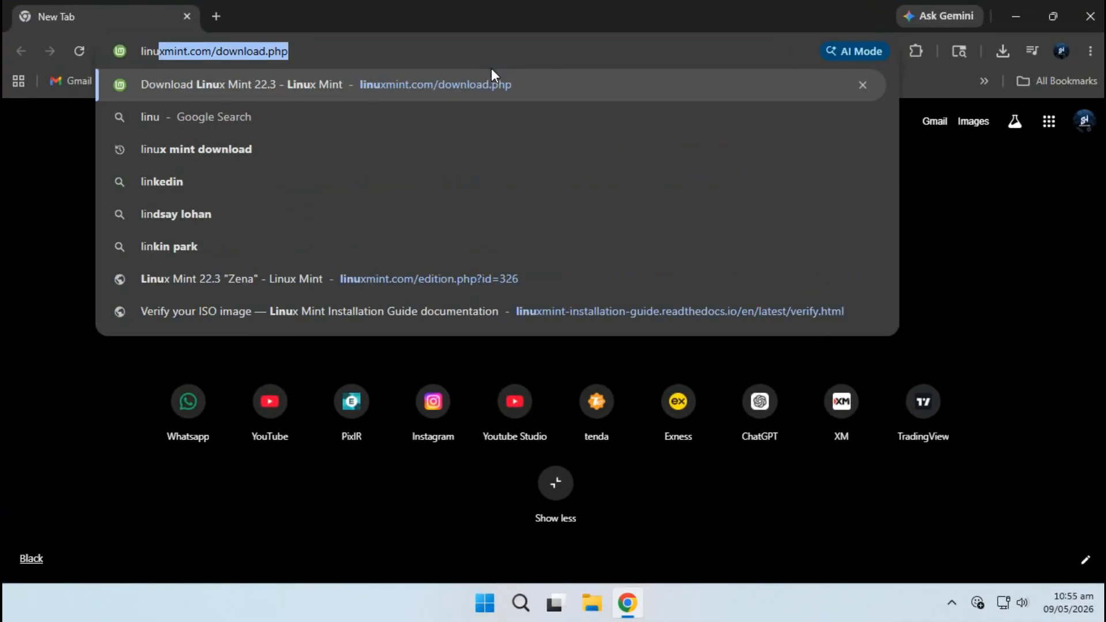
type("x mint")
key("Return")
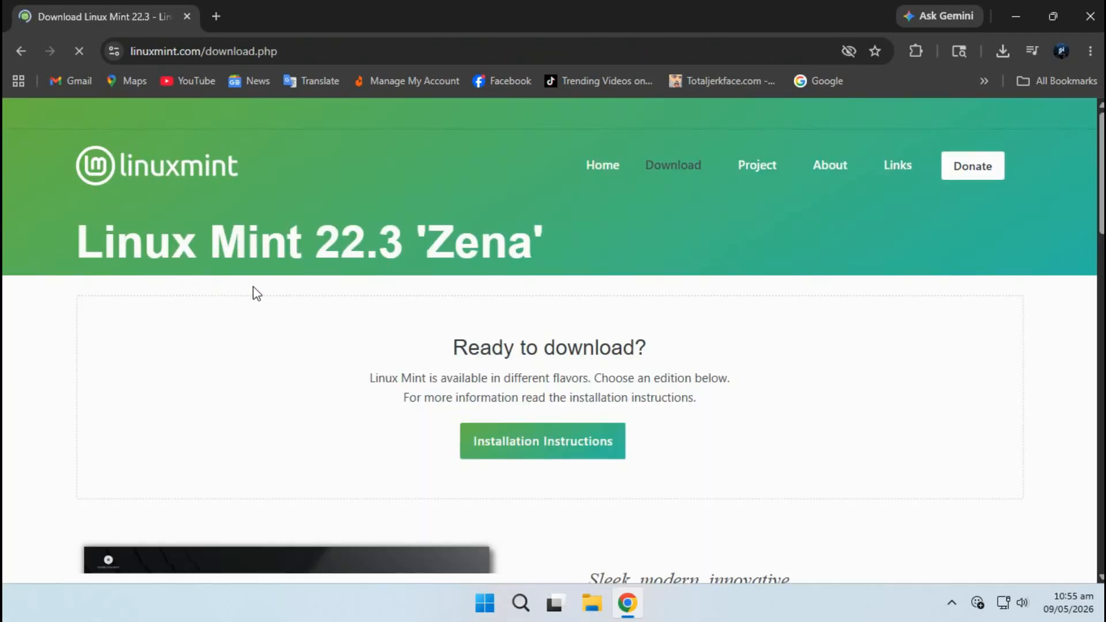
- Review the Cinnamon, Xfce and MATE editions offered on the Linux Mint download page
scroll(528, 290, "down", 5)
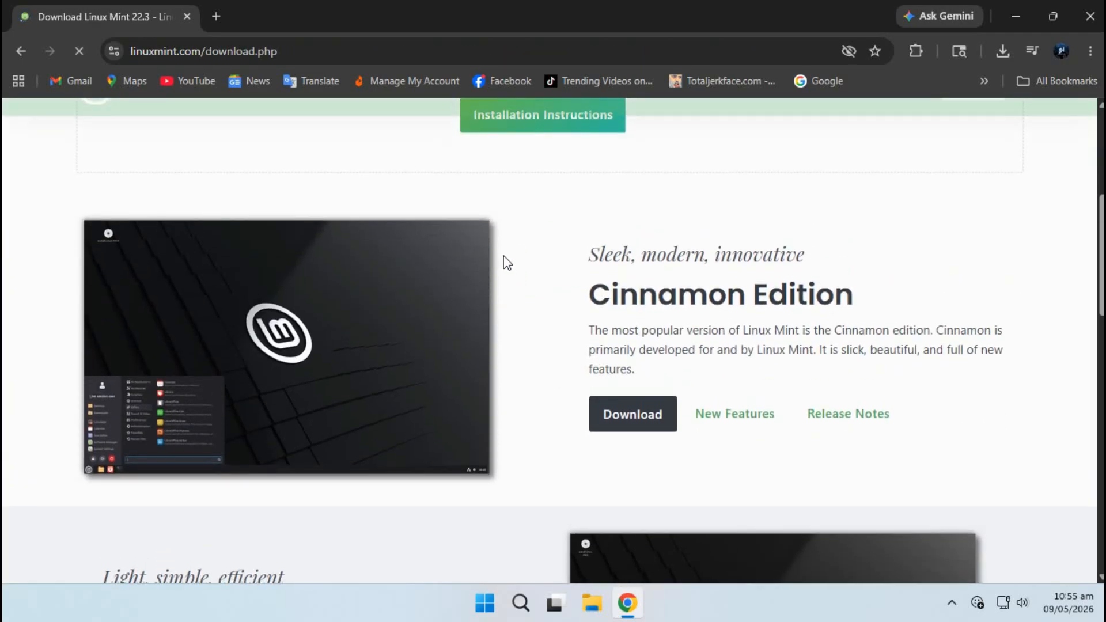
scroll(503, 257, "down", 9)
scroll(540, 281, "up", 9)
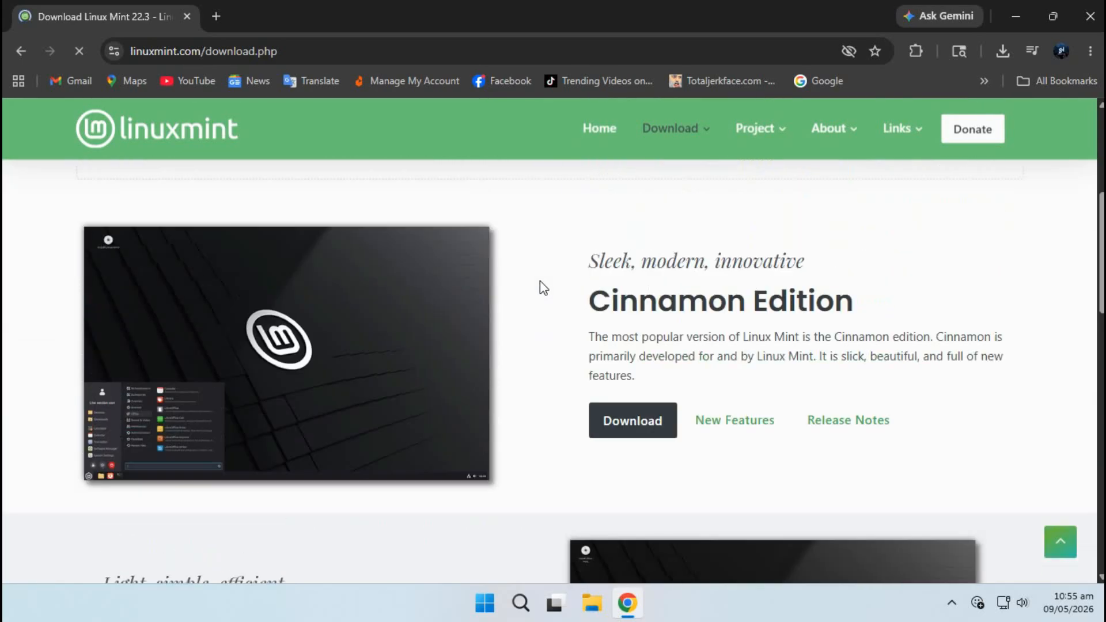
scroll(540, 281, "up", 1)
left_click_drag(610, 360, 810, 365)
left_click(849, 367)
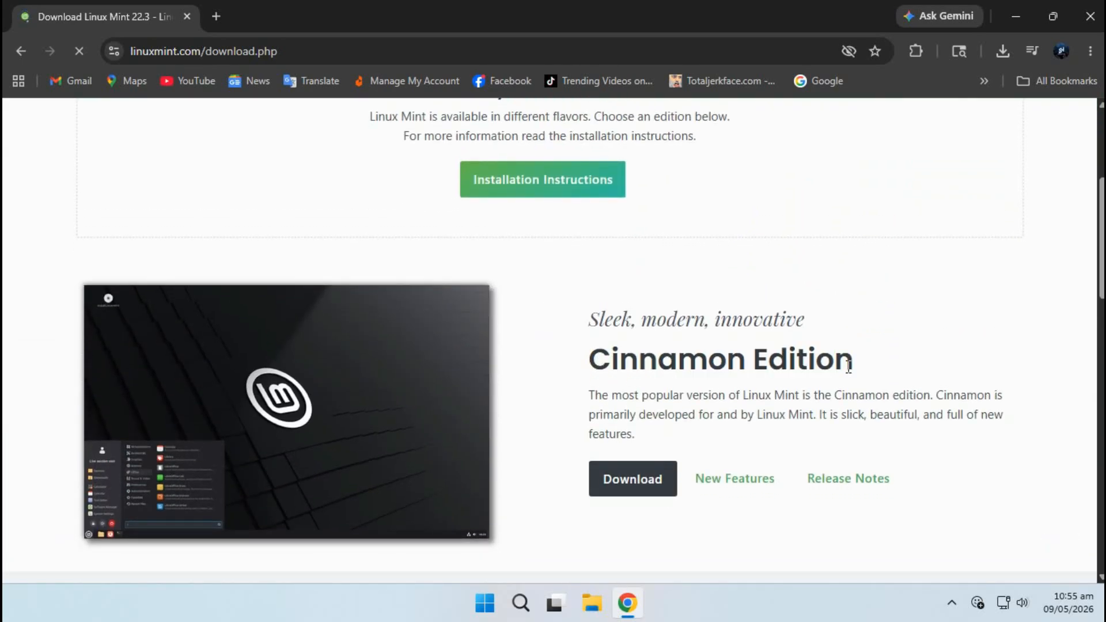
scroll(639, 345, "down", 1)
scroll(755, 326, "down", 3)
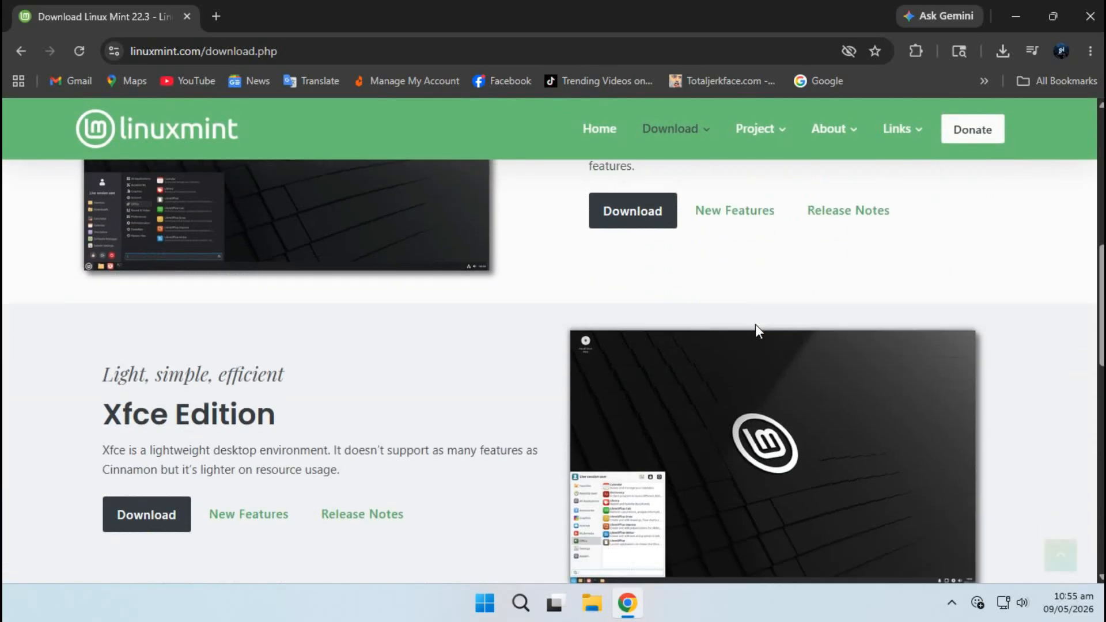
scroll(755, 329, "down", 2)
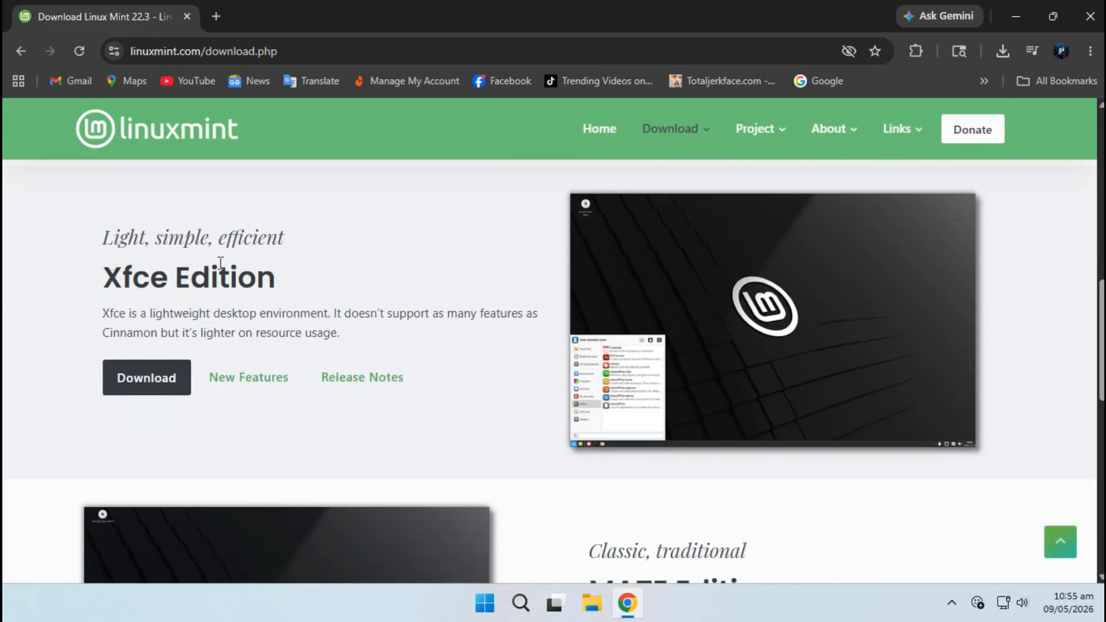
scroll(277, 267, "down", 5)
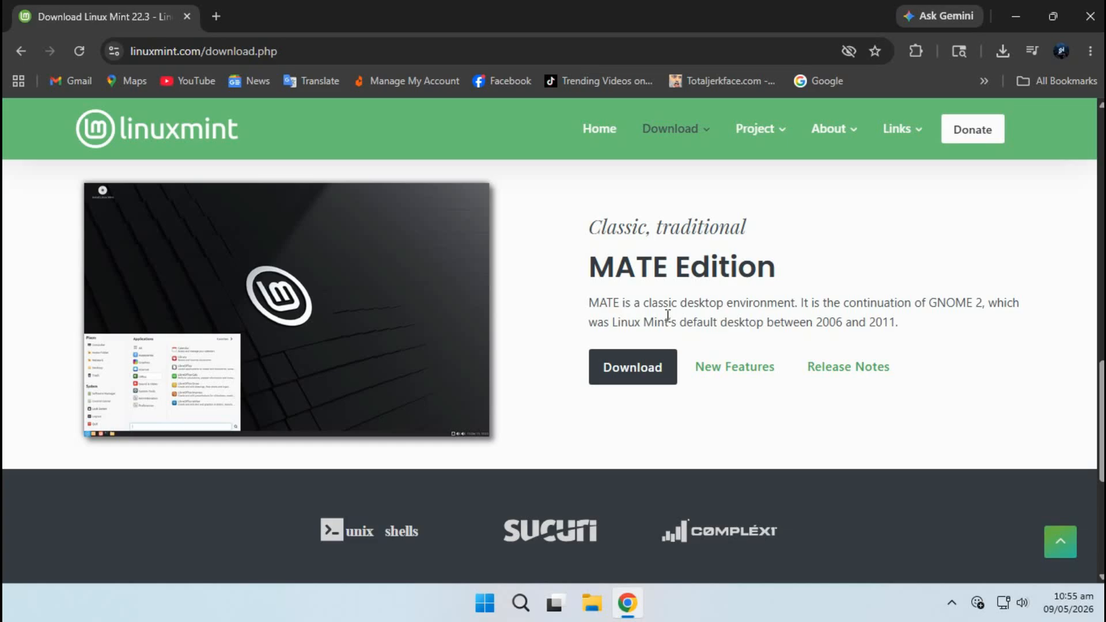
scroll(668, 315, "up", 12)
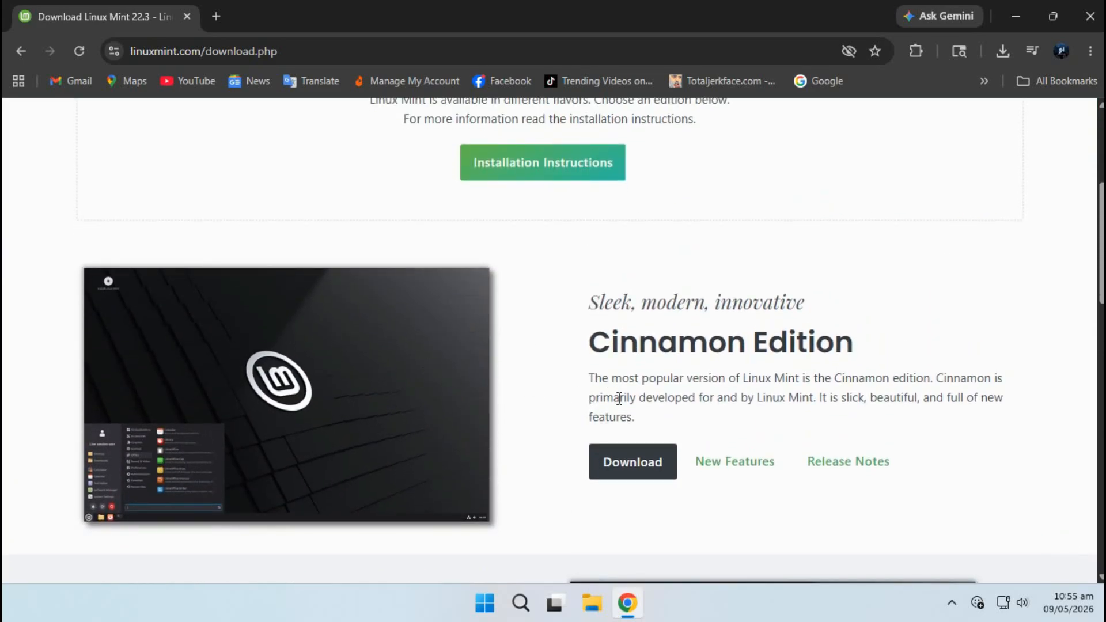
- Open the Cinnamon Edition download page and go to the USA entries in its list of download mirrors
left_click(623, 465)
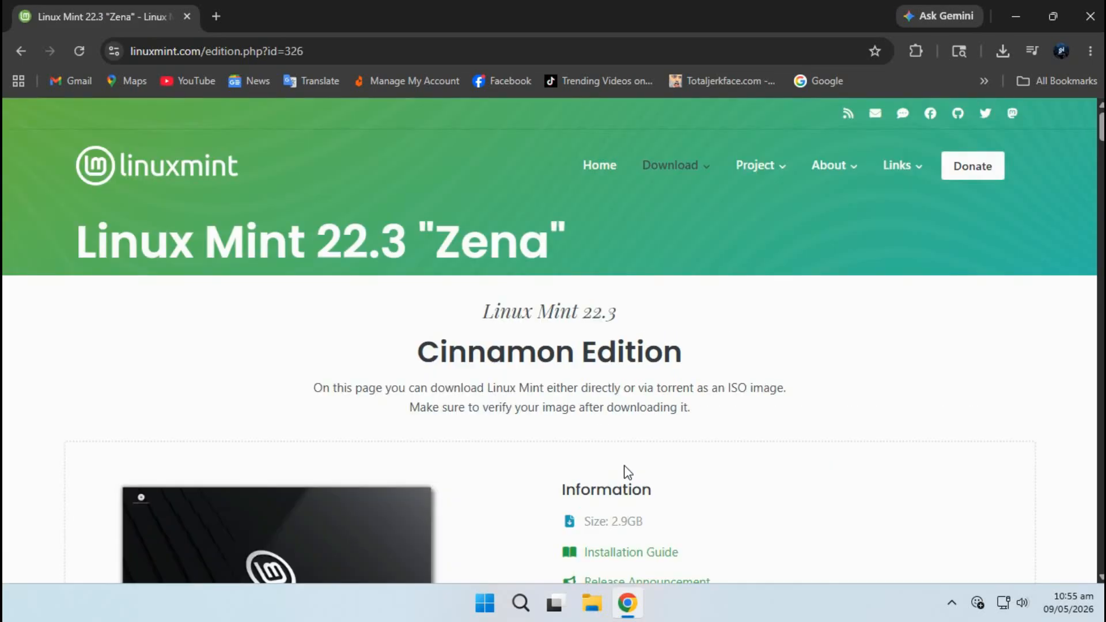
scroll(622, 382, "down", 3)
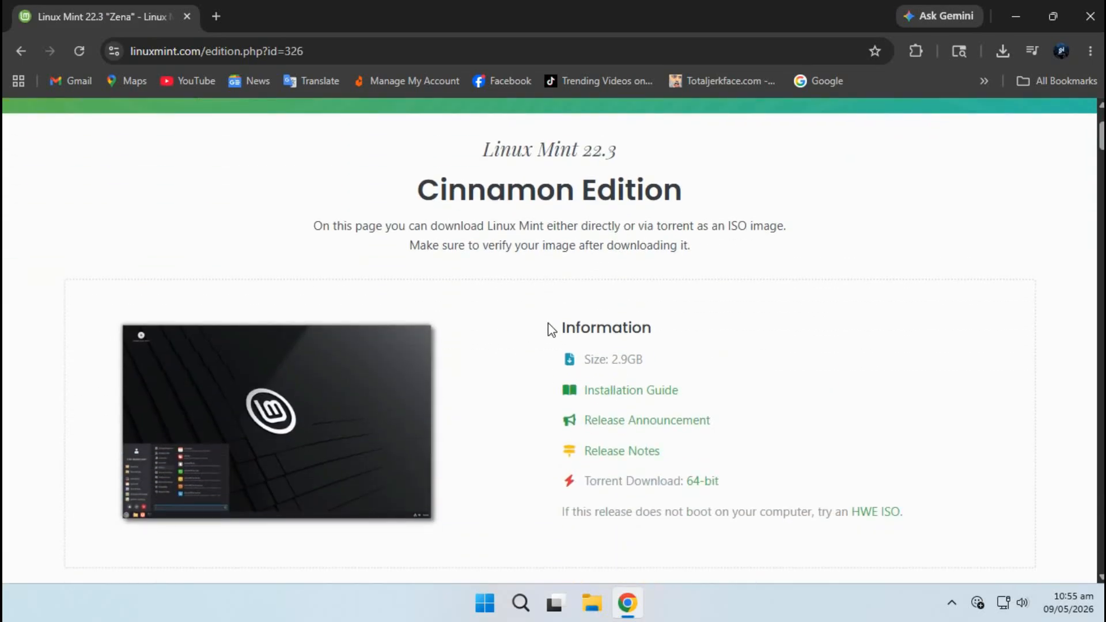
scroll(548, 322, "down", 10)
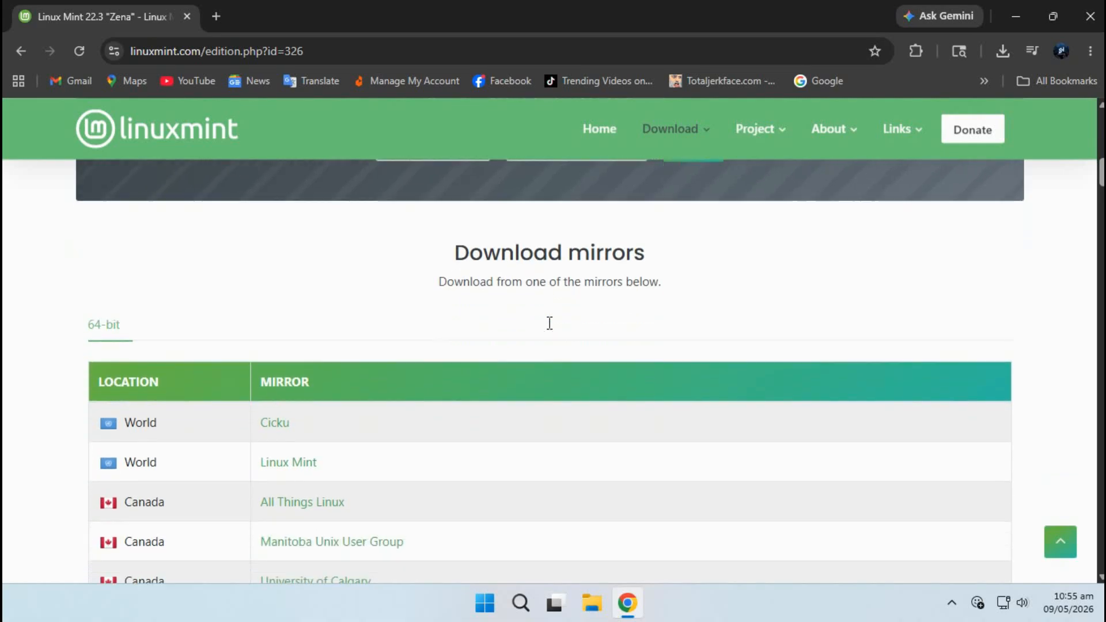
scroll(549, 323, "down", 6)
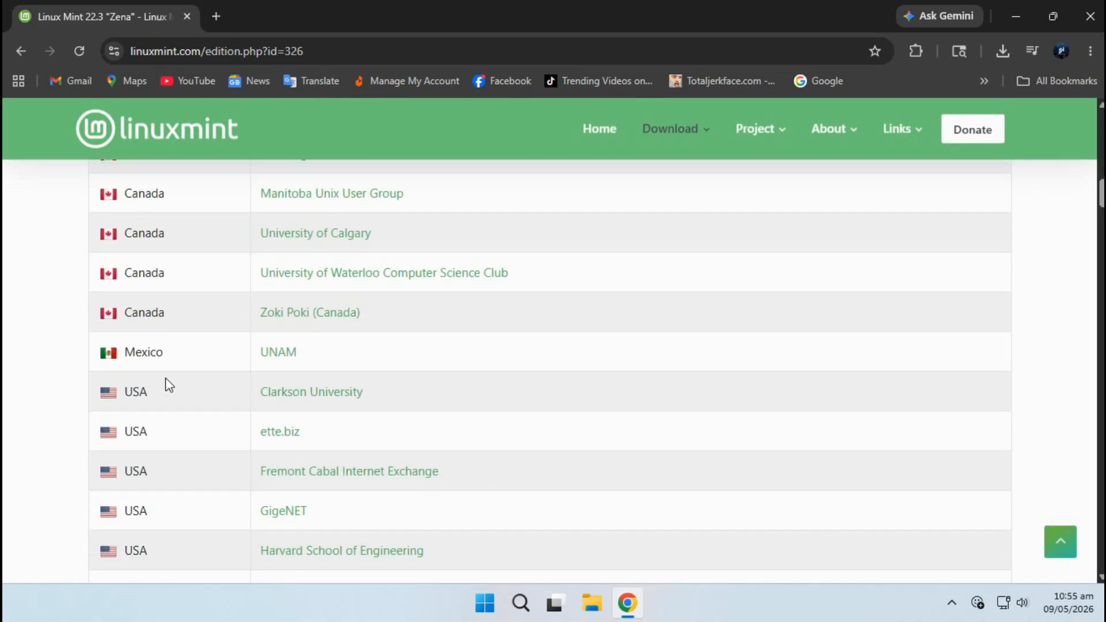
- Start downloading linuxmint-22.3-cinnamon-64bit.iso from the Clarkson University mirror into the Downloads folder, and cancel the transfer
left_click(315, 393)
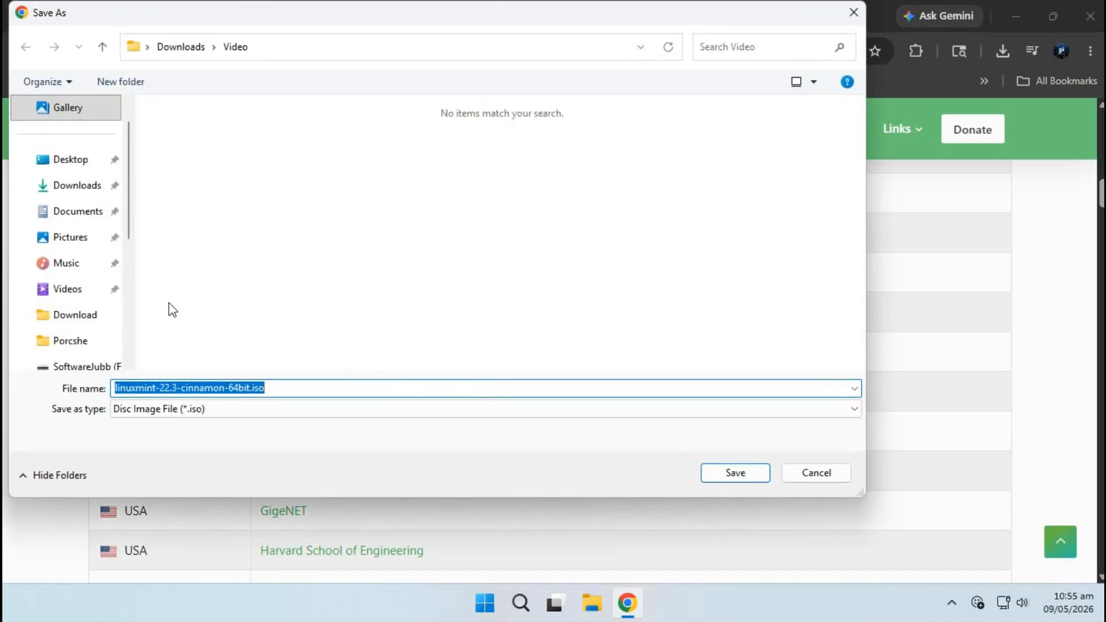
left_click(61, 184)
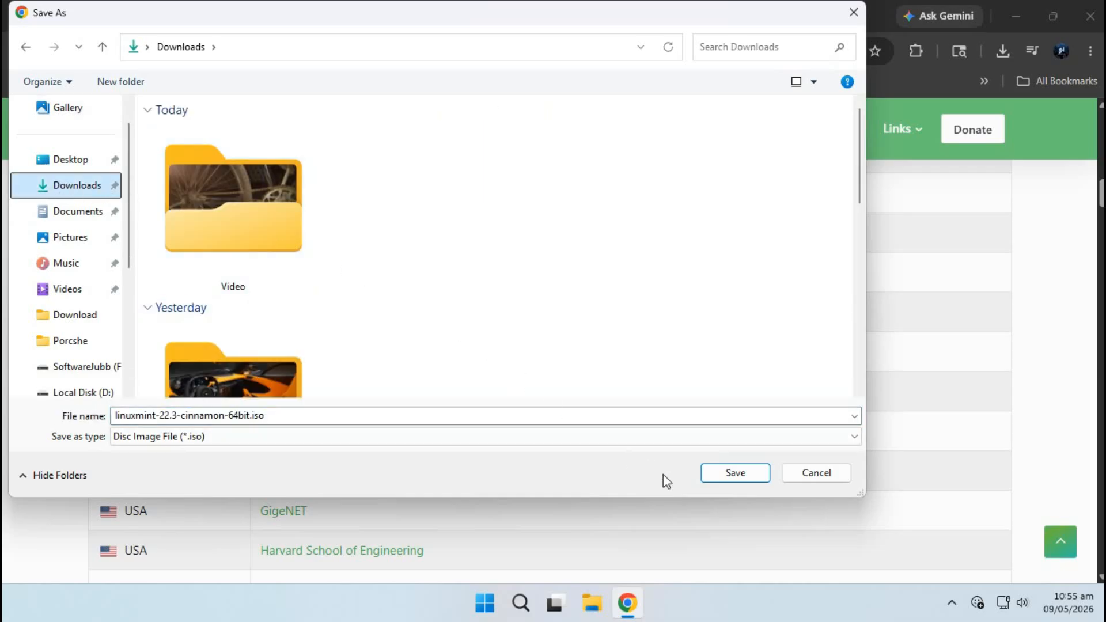
left_click(717, 474)
mouse_move(956, 150)
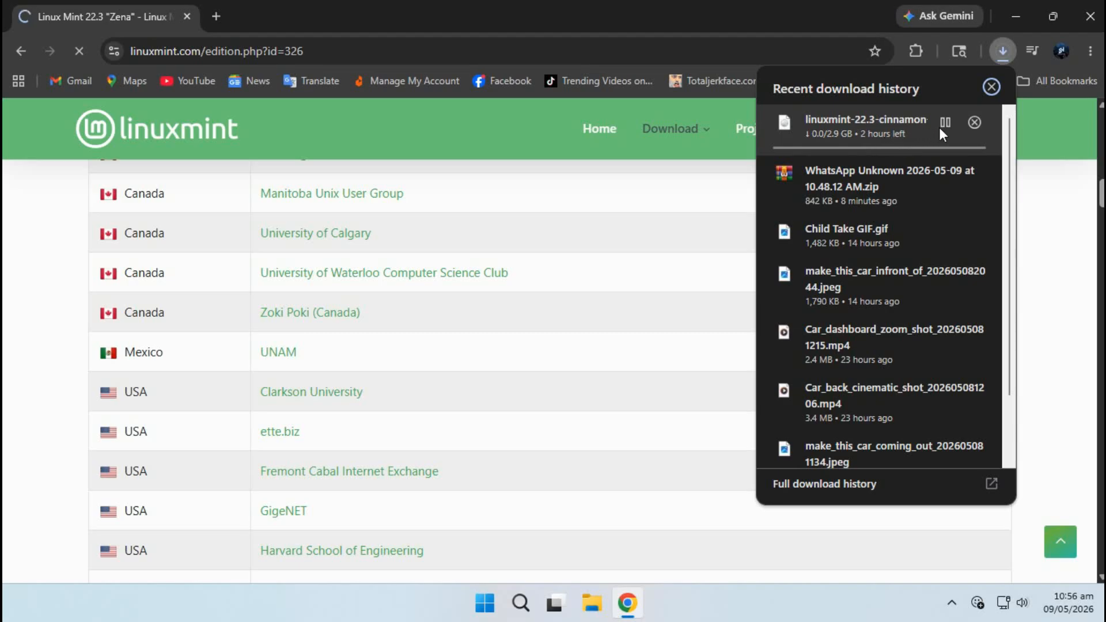
left_click(973, 123)
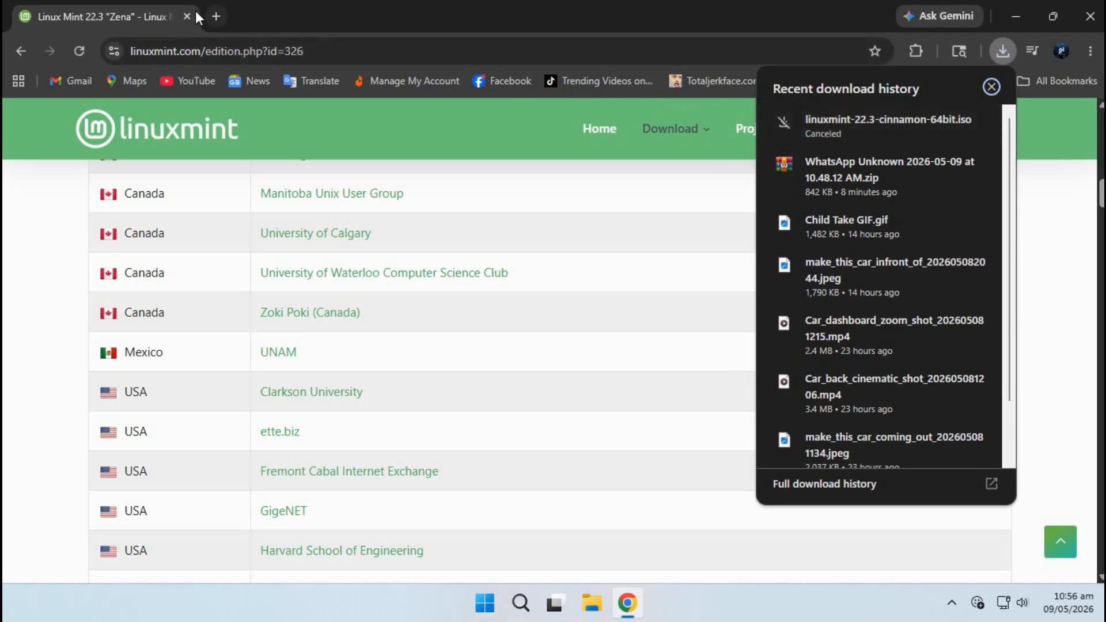
- Replace the Linux Mint page with a new browser tab and search Google for virtualbox
left_click(215, 16)
left_click(187, 16)
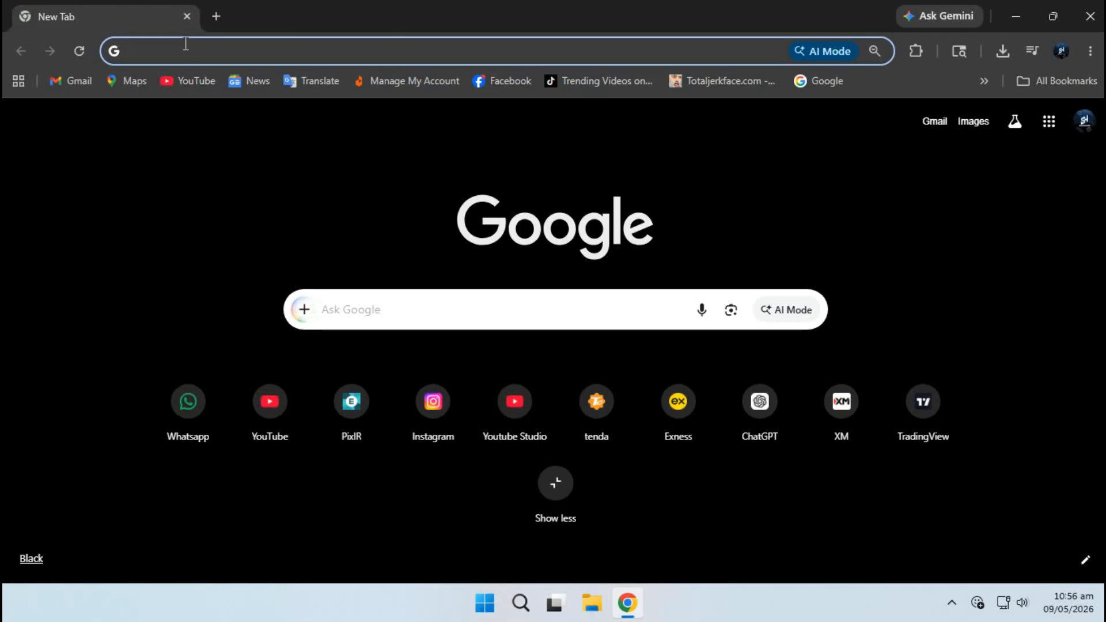
type("virtual")
key("Down")
key("Down")
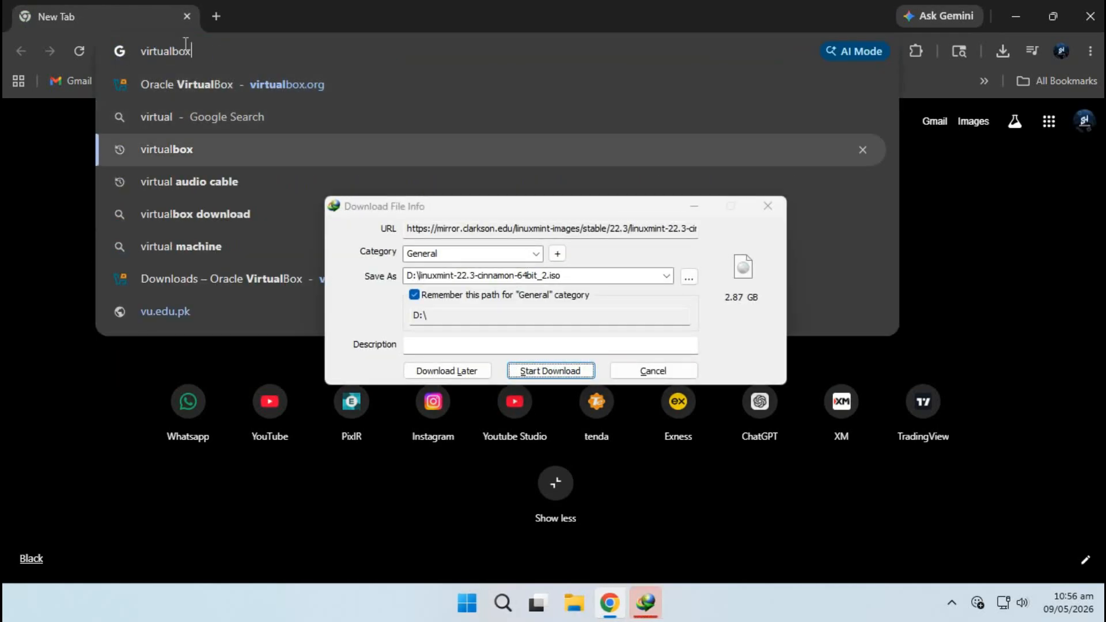
key("Return")
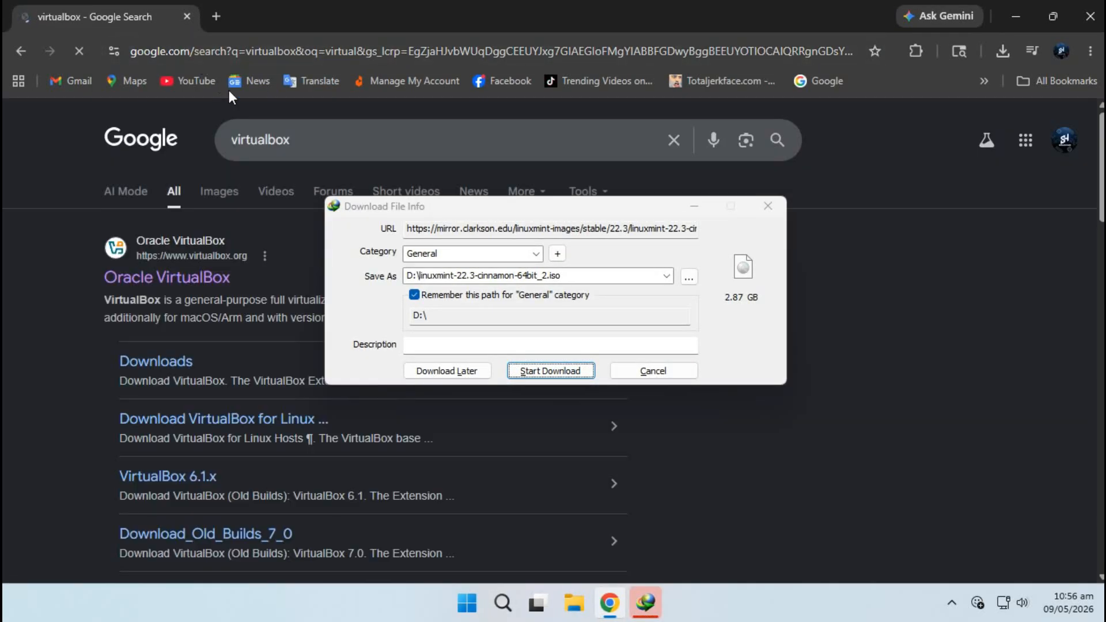
- Cancel the download manager's Linux Mint ISO request and open the Downloads page of the Oracle VirtualBox website
left_click(640, 370)
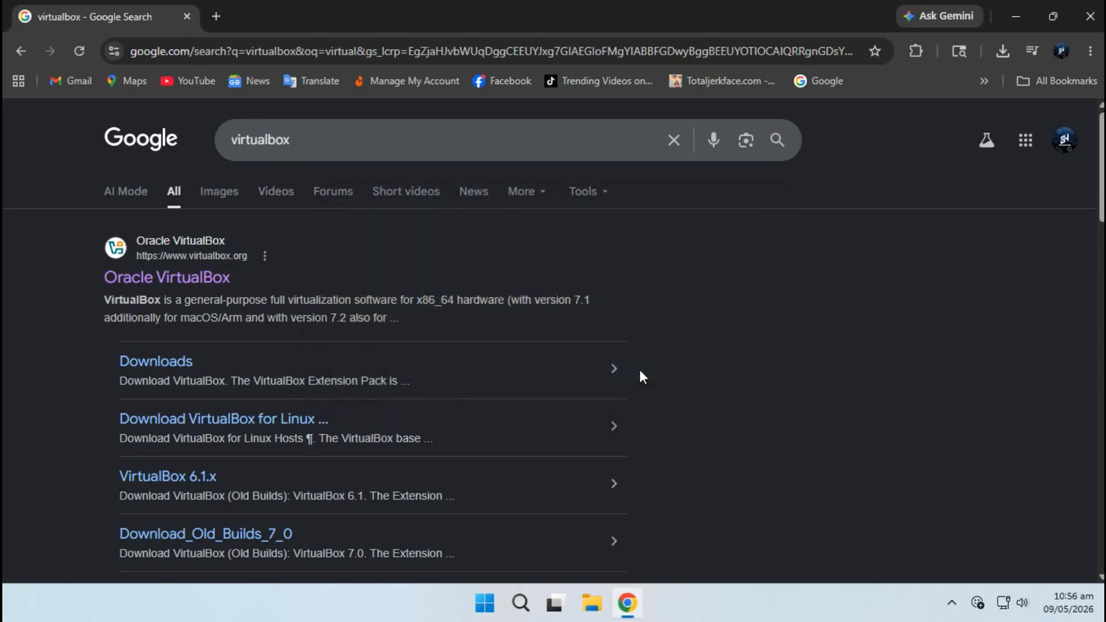
left_click(167, 280)
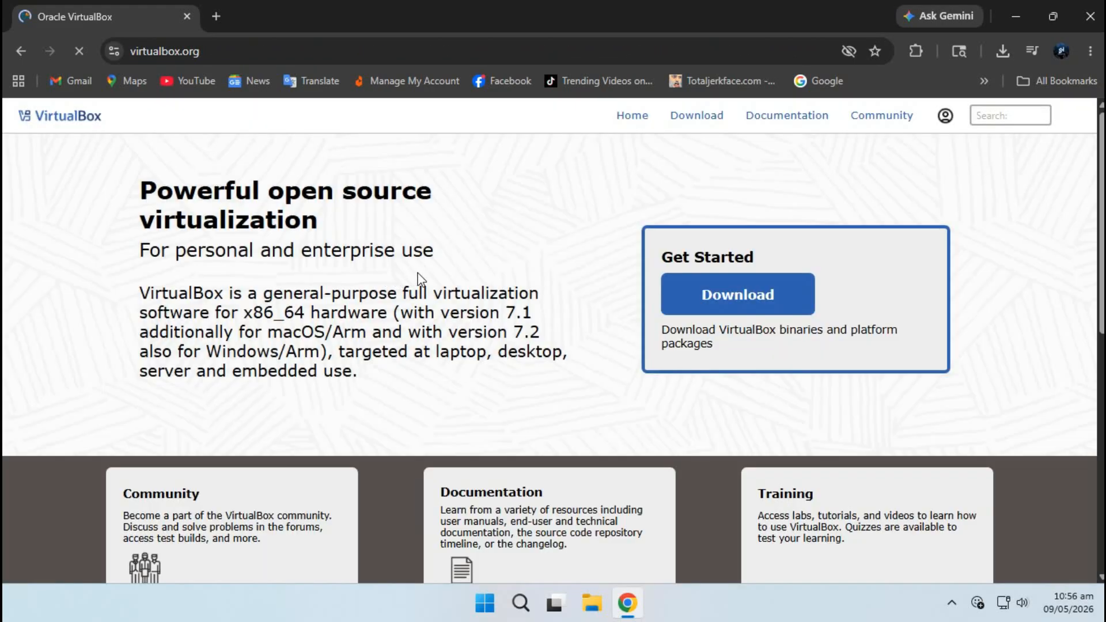
scroll(419, 279, "down", 1)
left_click(735, 213)
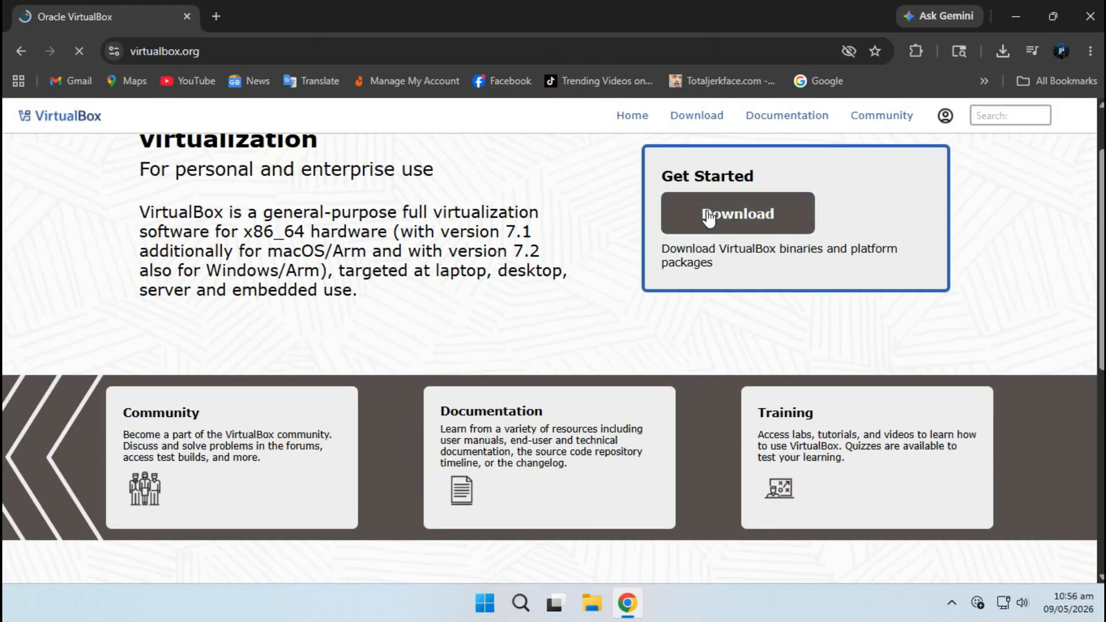
- Start downloading the VirtualBox 7.2.8 package for Windows hosts, overwriting the existing file, and cancel the transfer
scroll(708, 210, "down", 3)
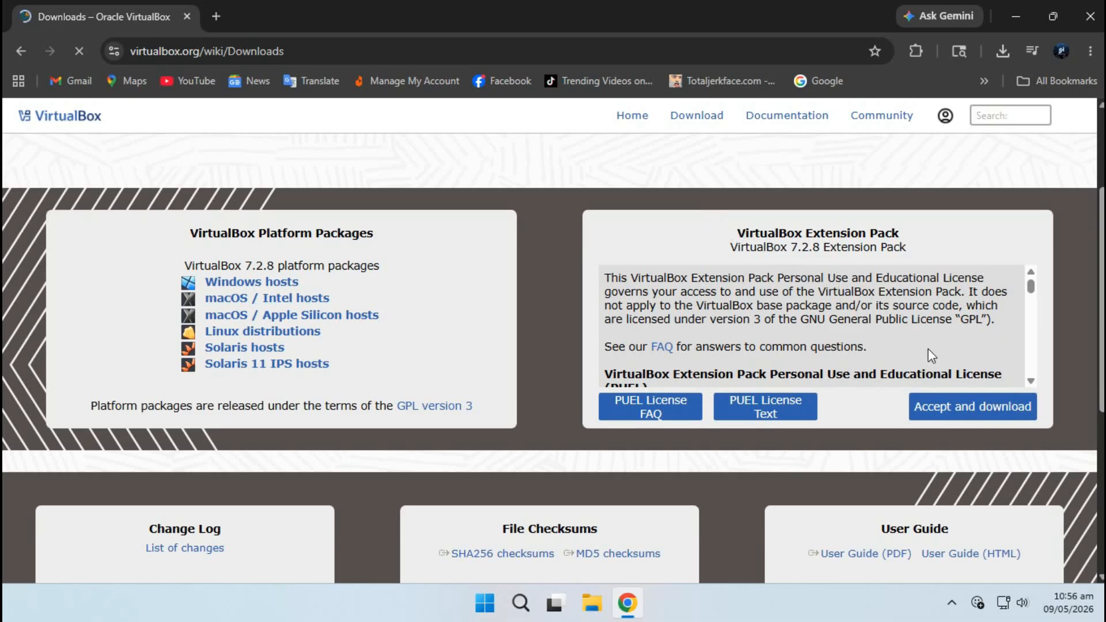
left_click(247, 285)
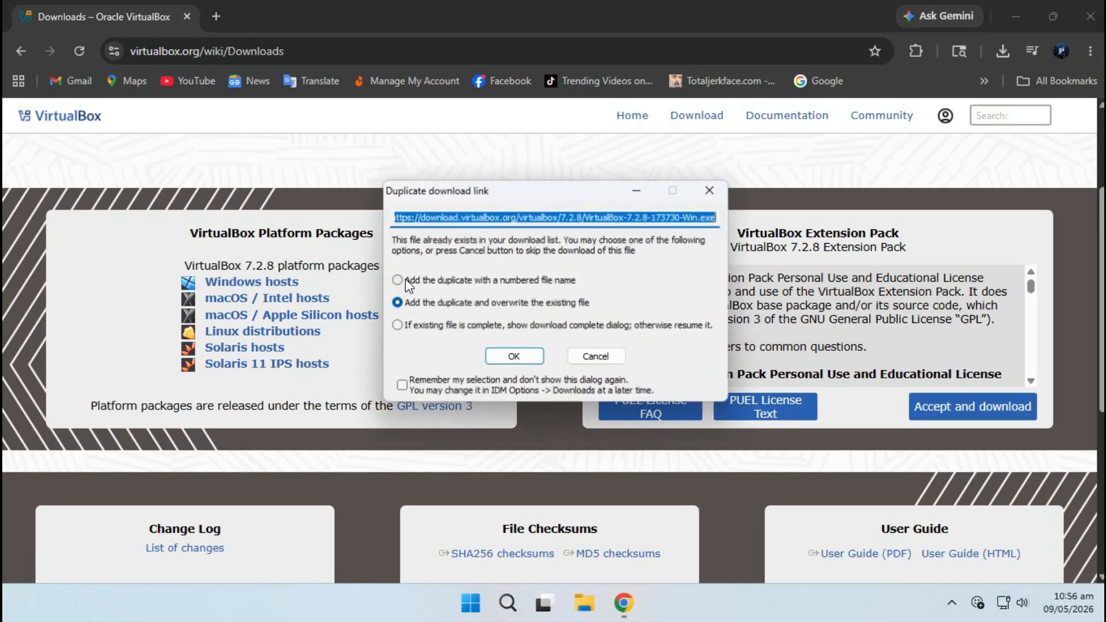
left_click(523, 359)
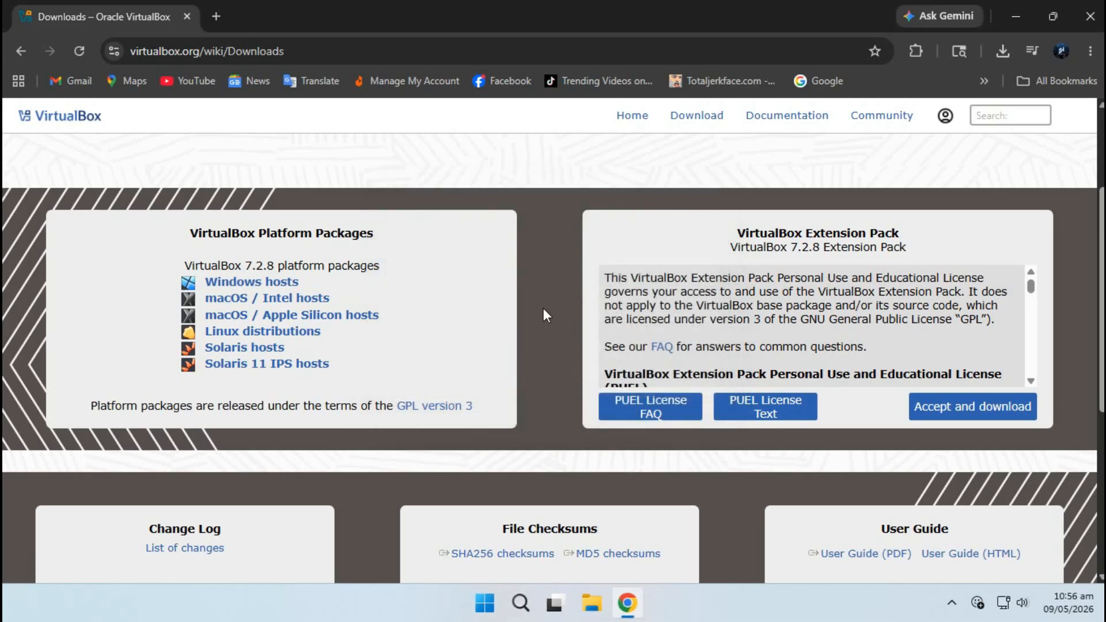
left_click(547, 371)
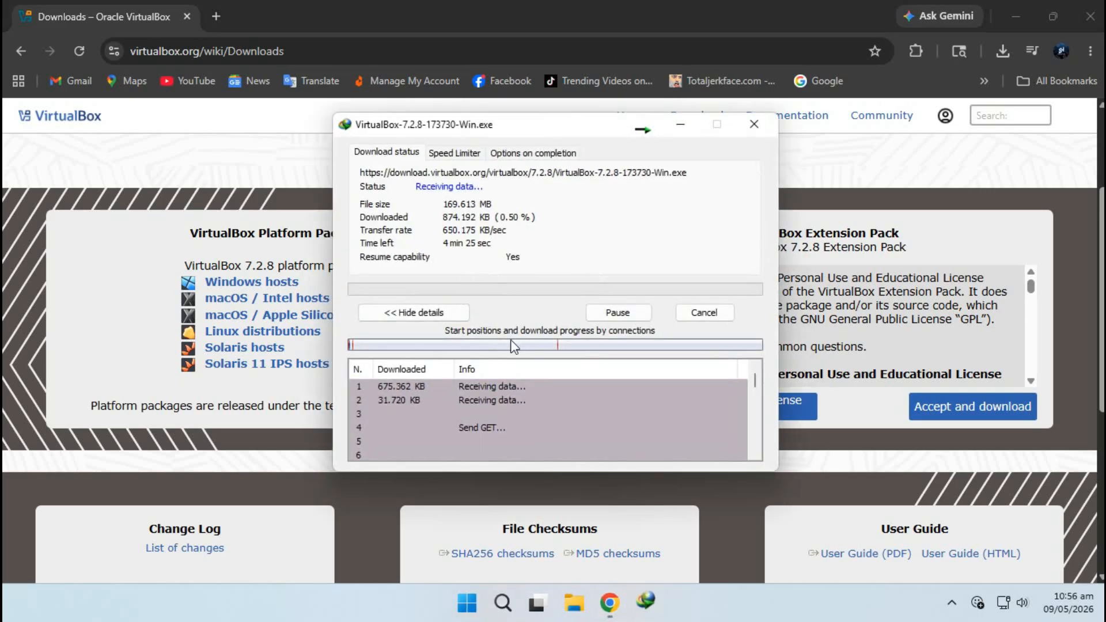
left_click(703, 312)
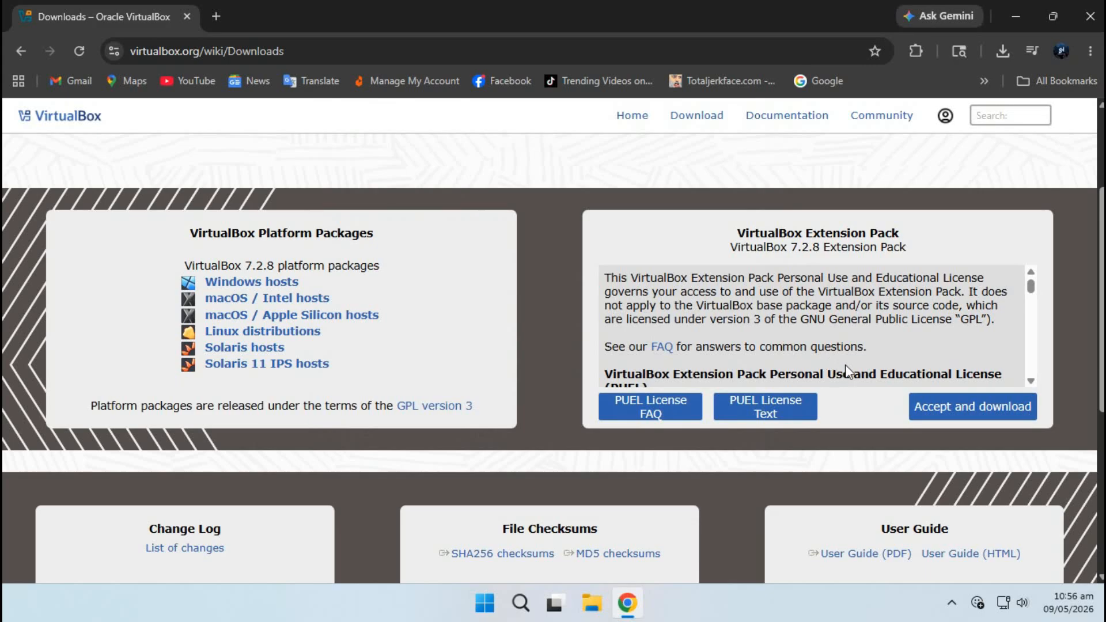
- Accept the license and save the VirtualBox 7.2.8 Extension Pack into the desktop's Download folder, declining the Internet Download Manager registration
left_click(965, 413)
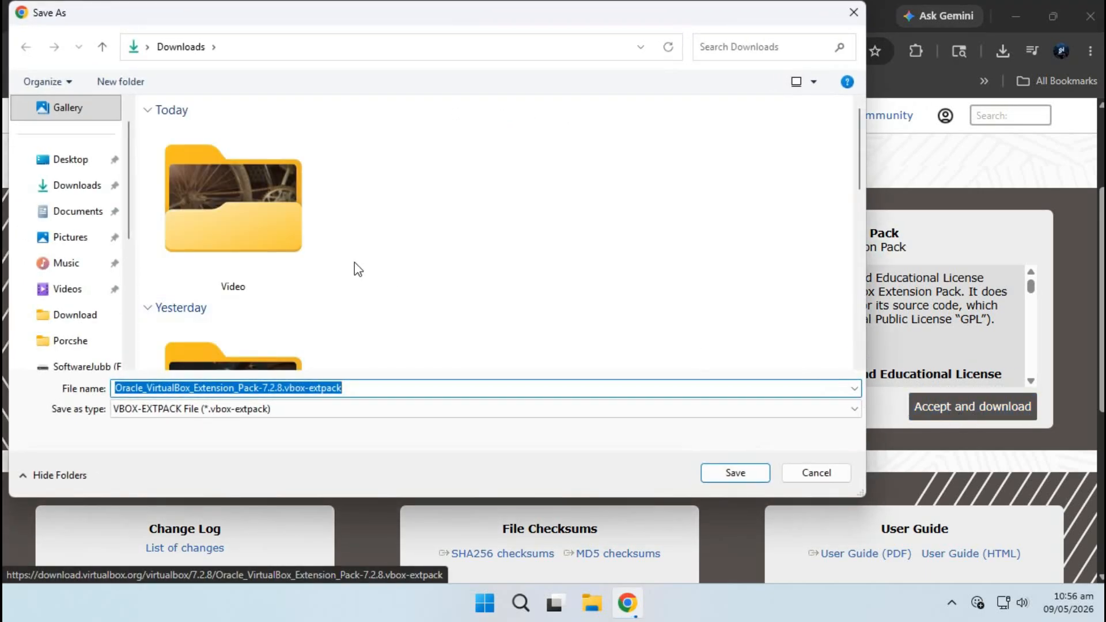
left_click(84, 168)
double_click(224, 172)
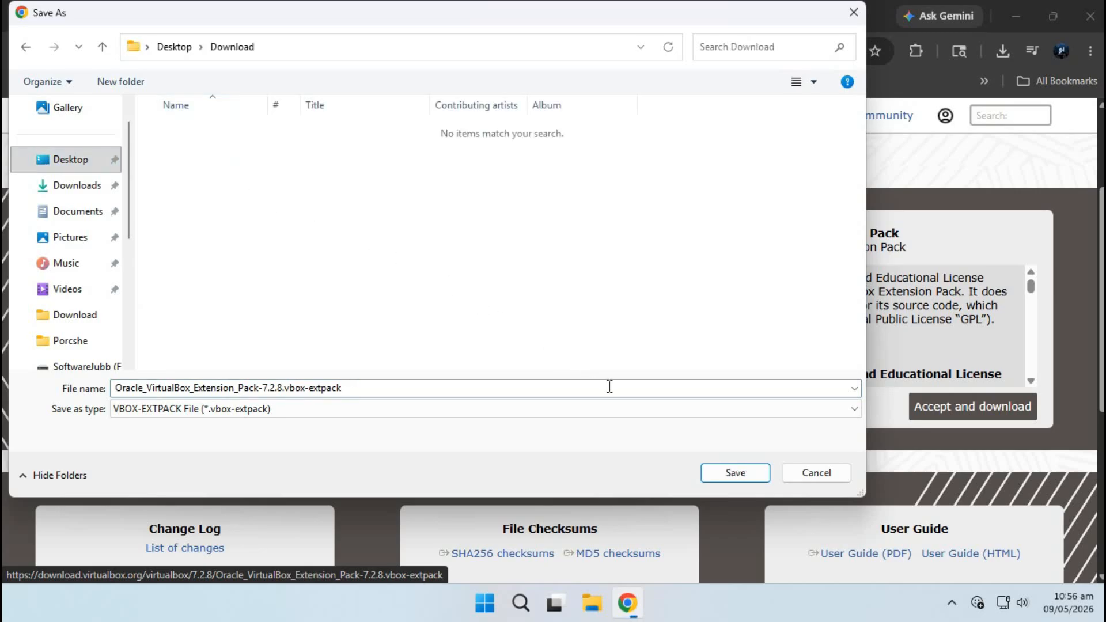
left_click(735, 477)
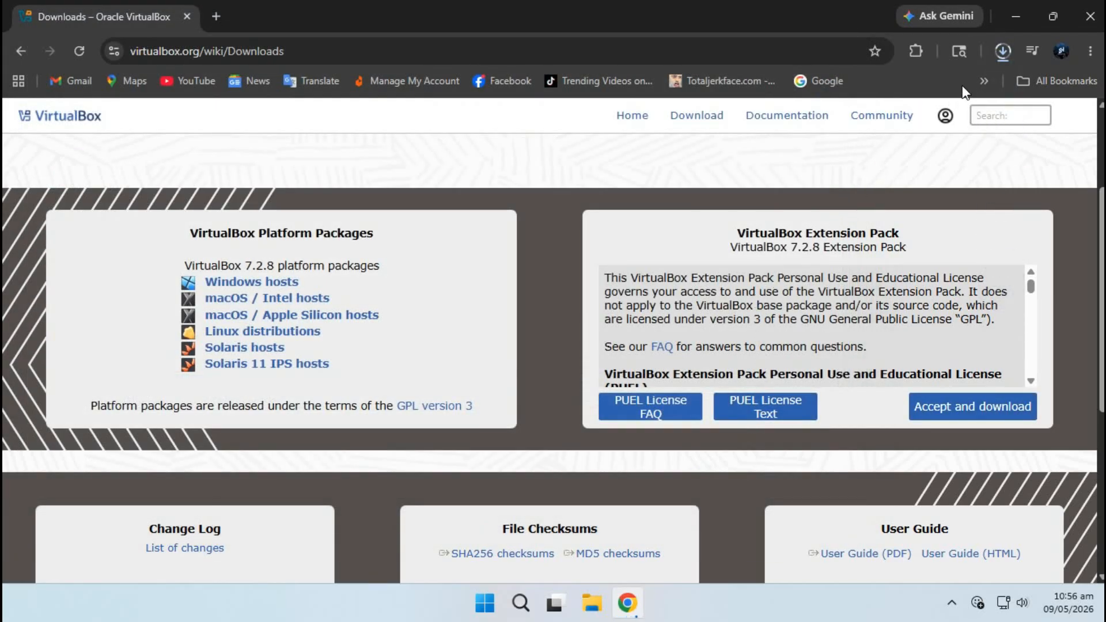
left_click(1013, 53)
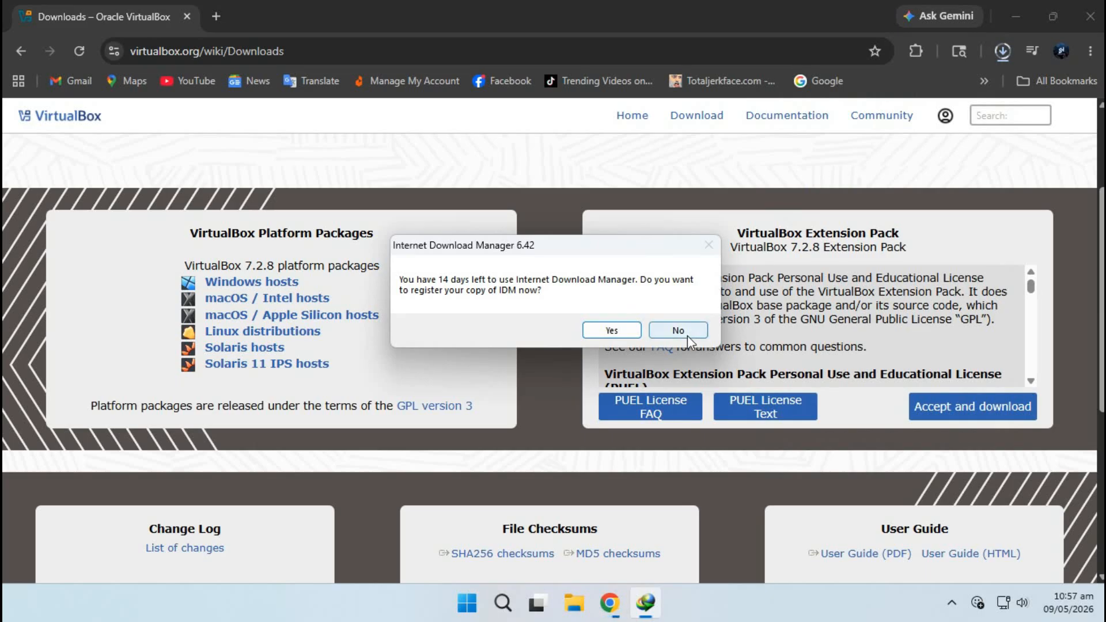
left_click(685, 331)
left_click(1003, 52)
- Minimize the browser and open the Download folder on the desktop to view the three downloaded files
left_click(1015, 16)
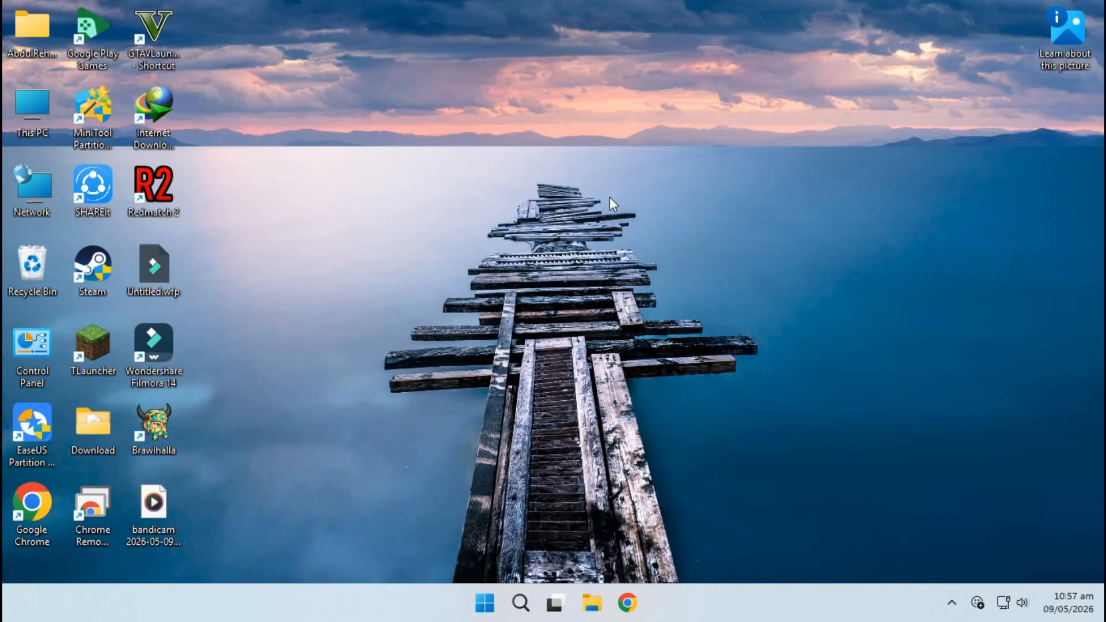
double_click(97, 429)
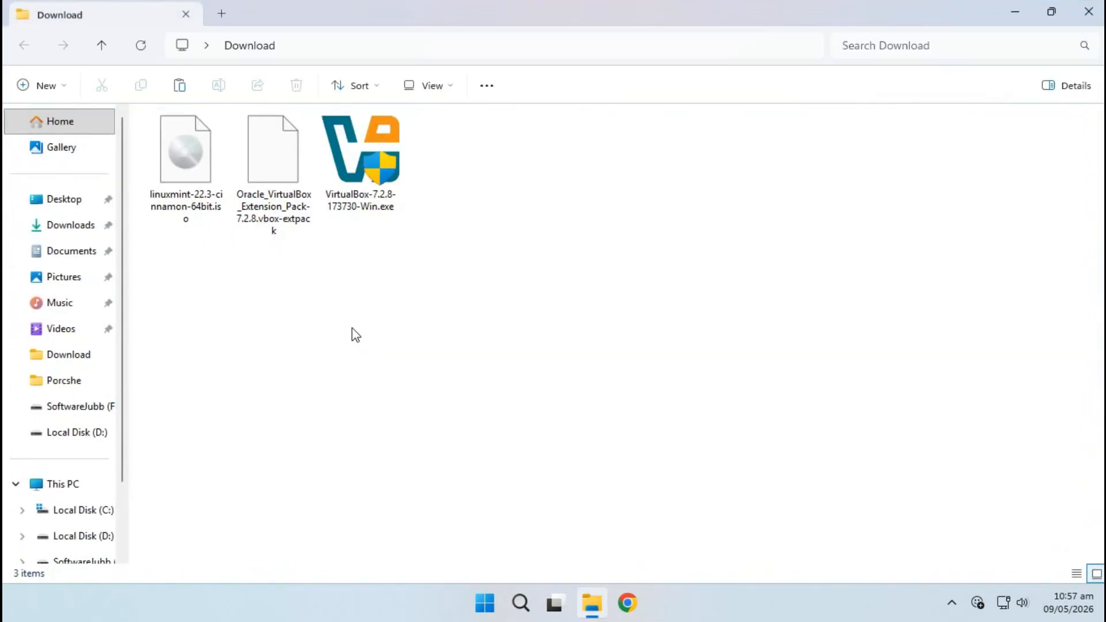
left_click_drag(200, 290, 373, 173)
left_click(559, 271)
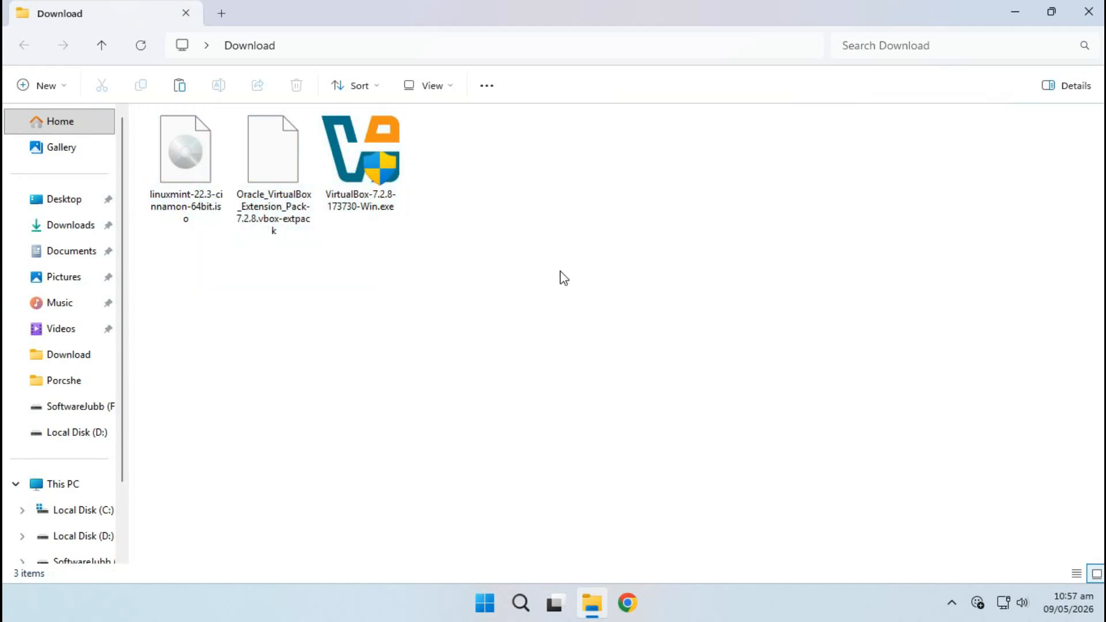
- Launch the VirtualBox-7.2.8-173730-Win.exe installer and accept the terms of its license agreement
double_click(382, 144)
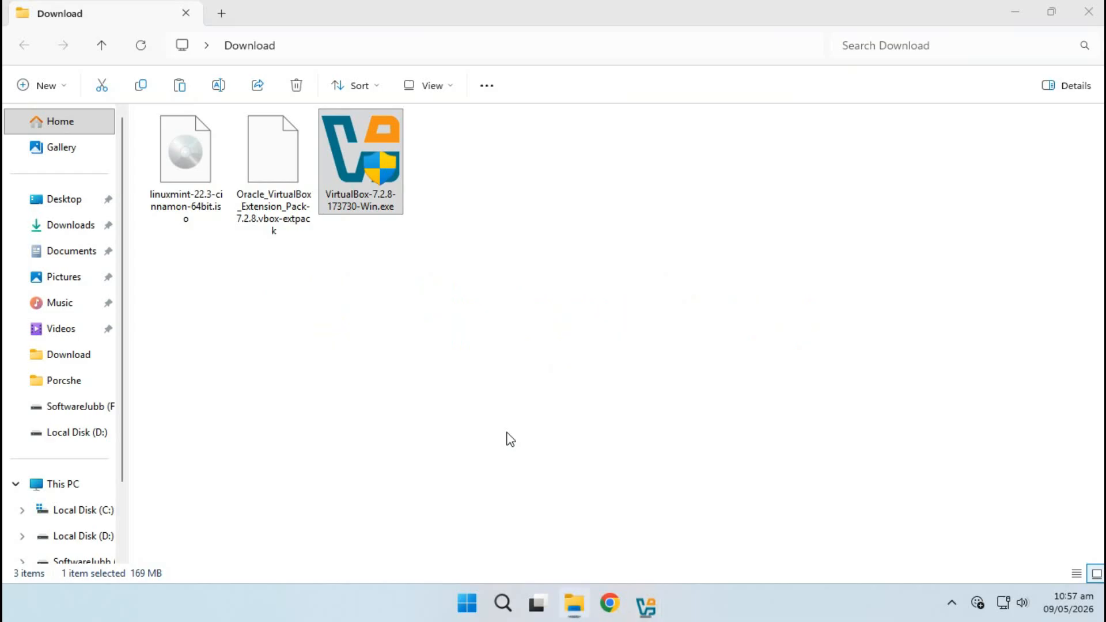
left_click(635, 427)
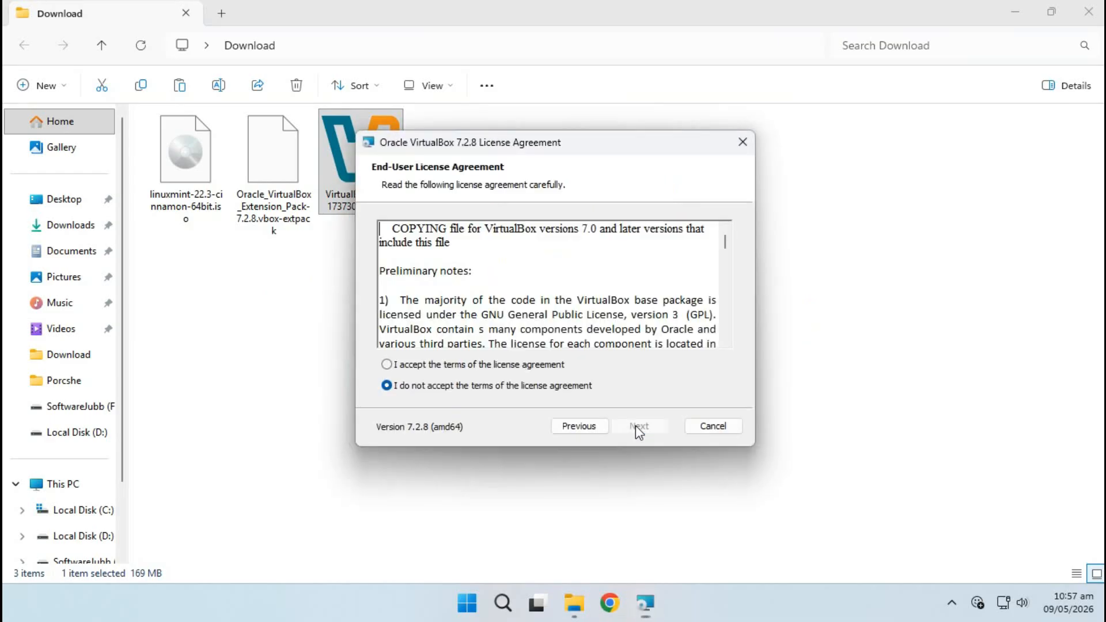
left_click(495, 364)
left_click(634, 426)
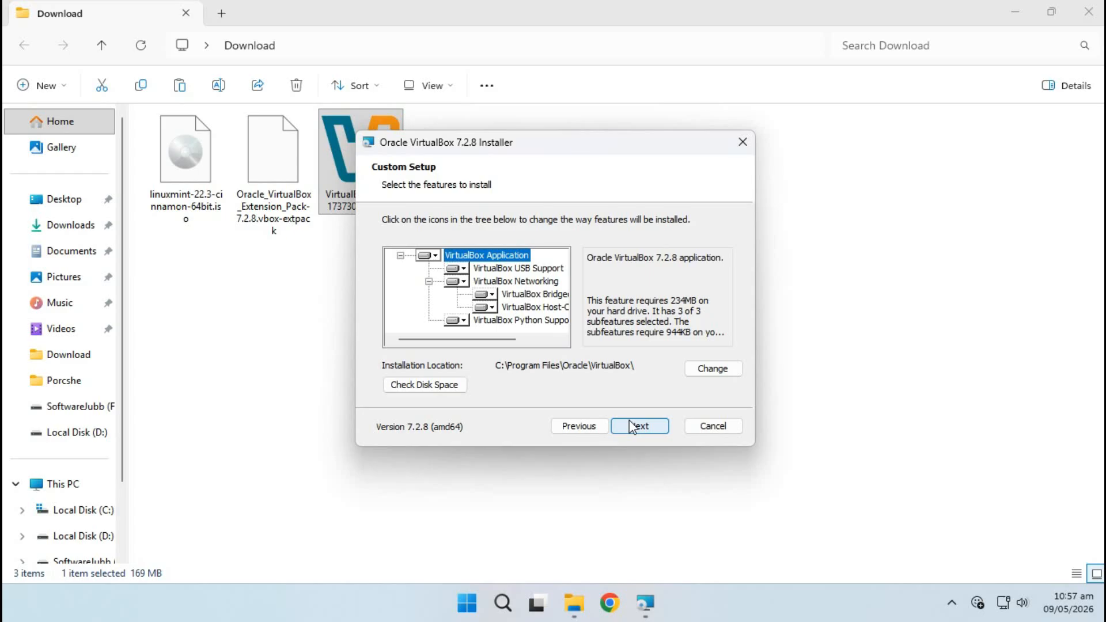
- Install VirtualBox 7.2.8 with the default features and location, and finish with the option to start it enabled
left_click(633, 426)
left_click(634, 426)
left_click(634, 426)
left_click(634, 427)
left_click(633, 426)
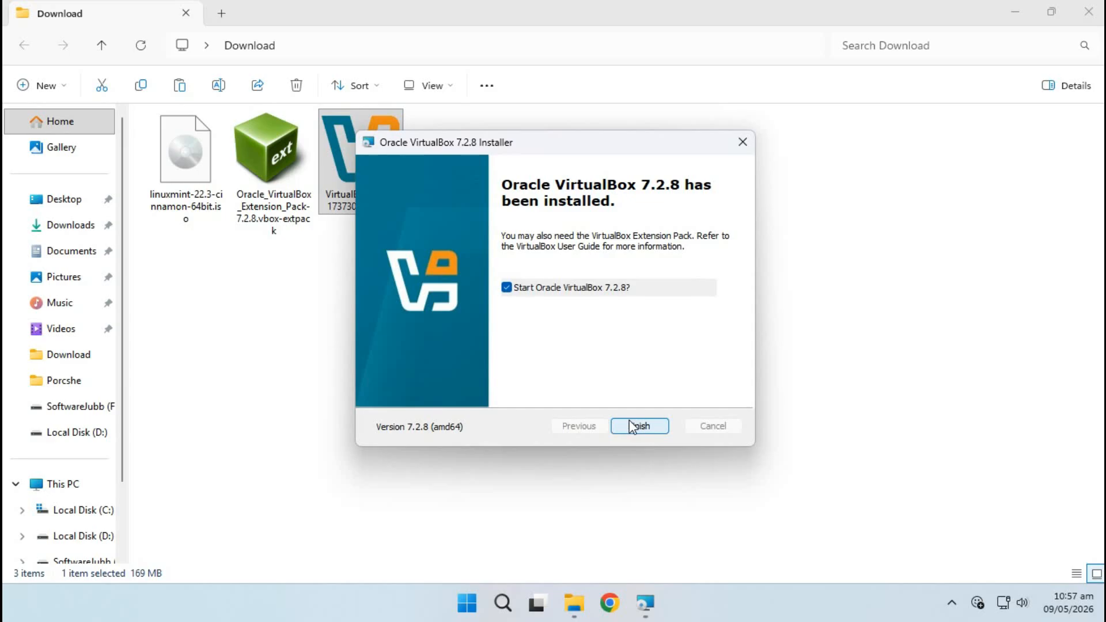
left_click(639, 426)
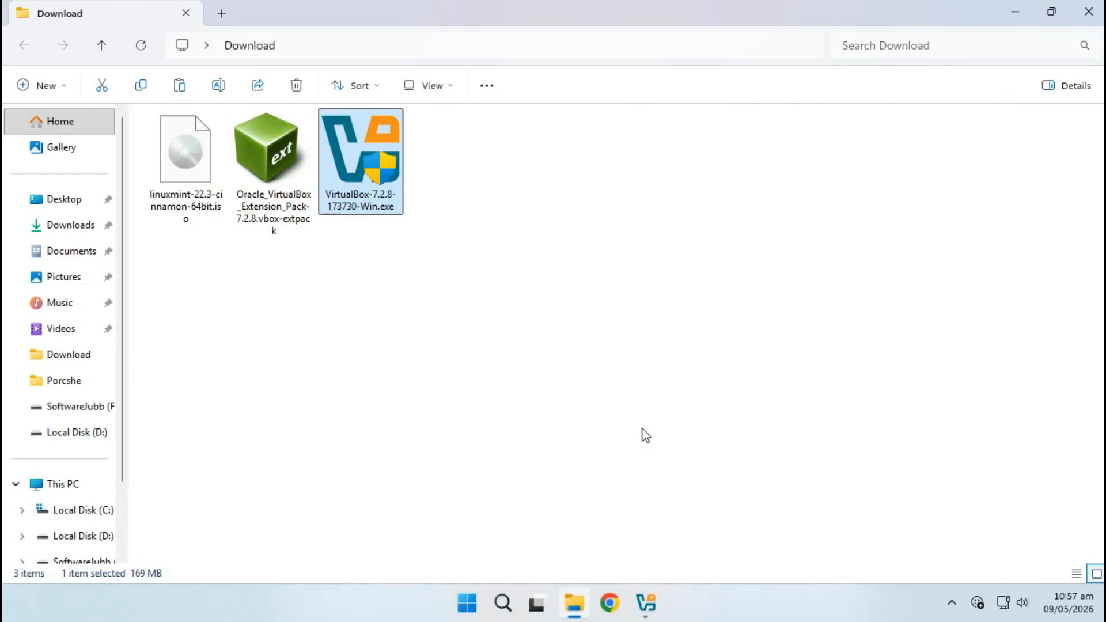
- Switch to the Oracle VirtualBox Manager window
left_click(646, 602)
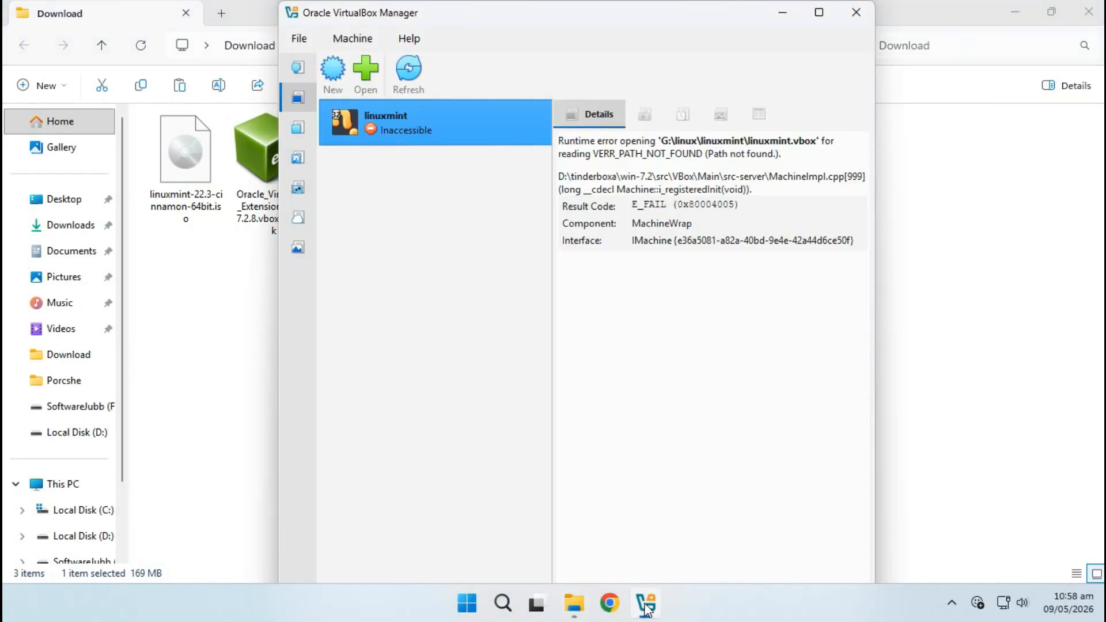
left_click(648, 604)
left_click(637, 614)
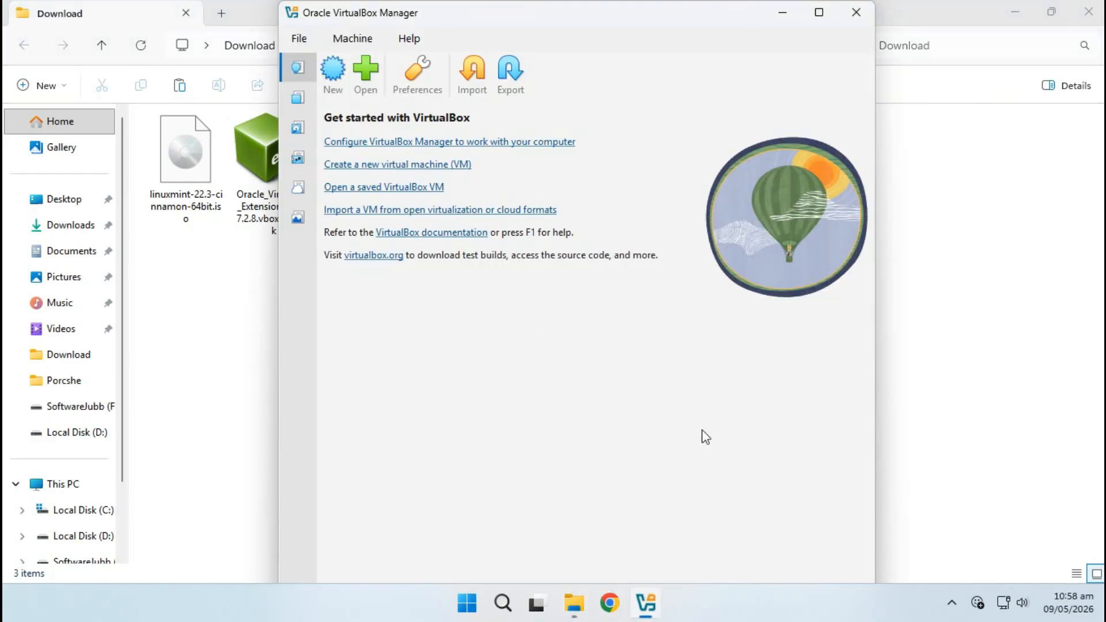
- Reinstall the Oracle VirtualBox Extension Pack 7.2.8 from the Download folder and agree to its license
left_click(239, 289)
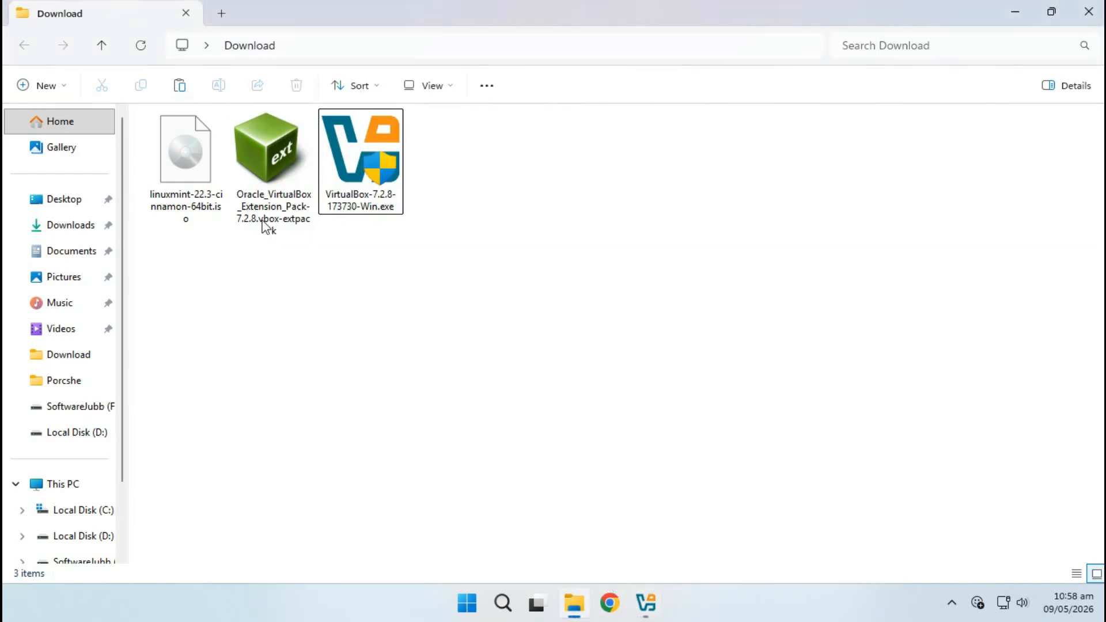
left_click(271, 158)
double_click(272, 157)
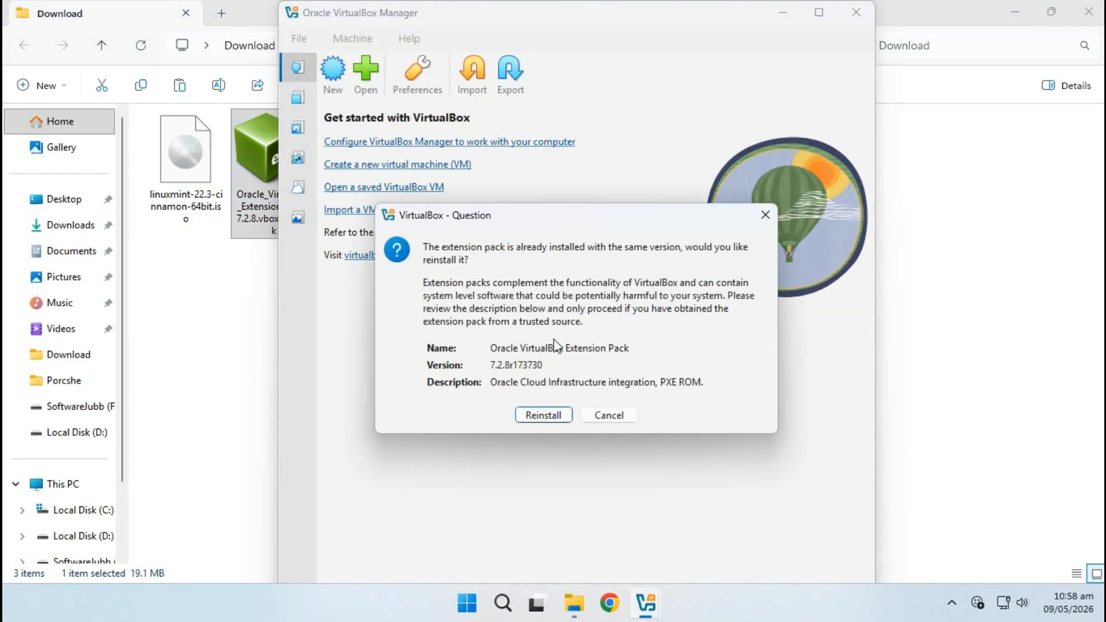
left_click(543, 415)
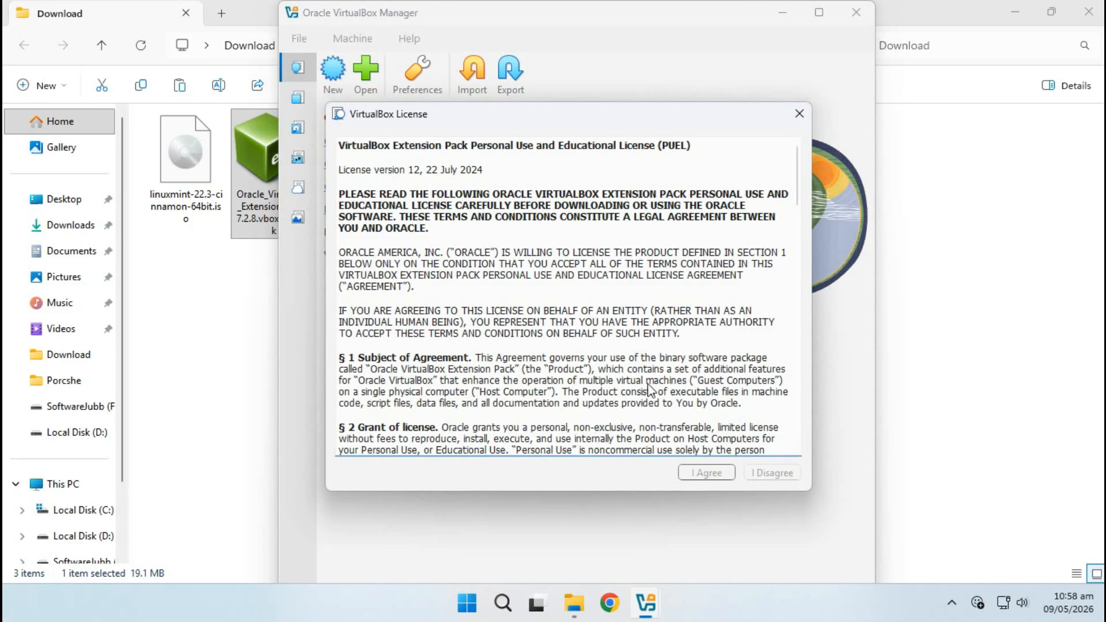
scroll(643, 408, "down", 20)
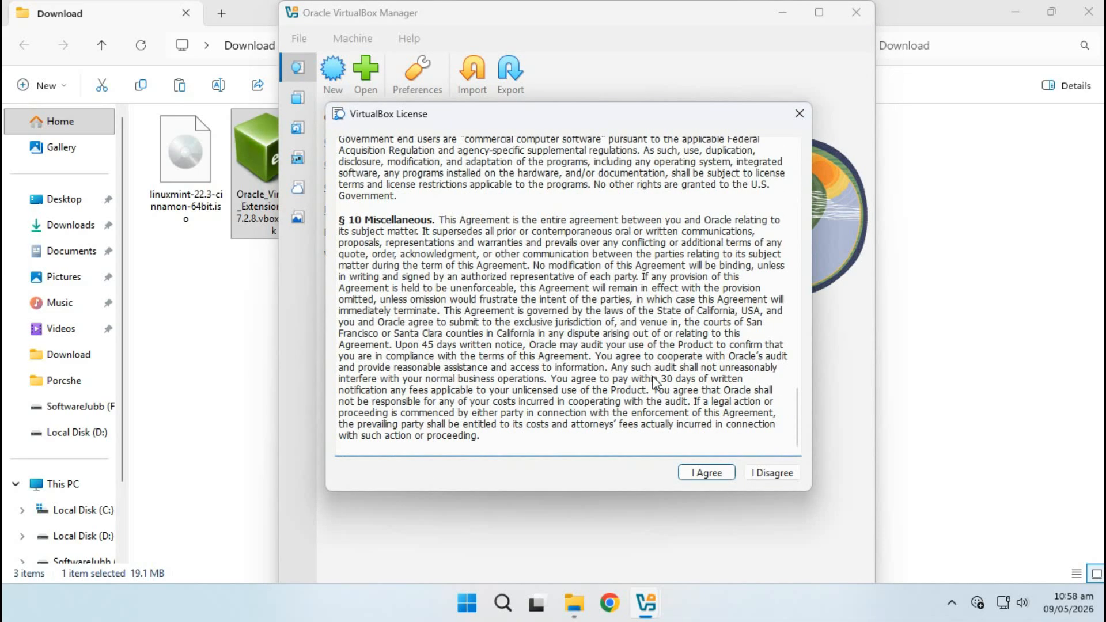
left_click(686, 471)
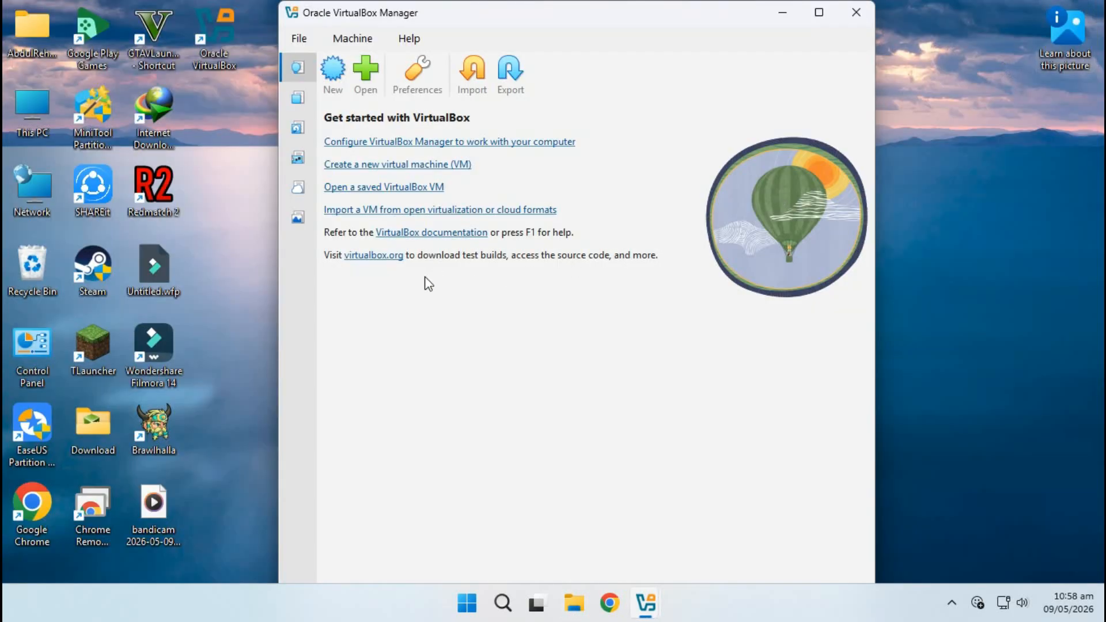
- Start a new virtual machine named Linux Mint and open its VM folder choices
left_click(334, 68)
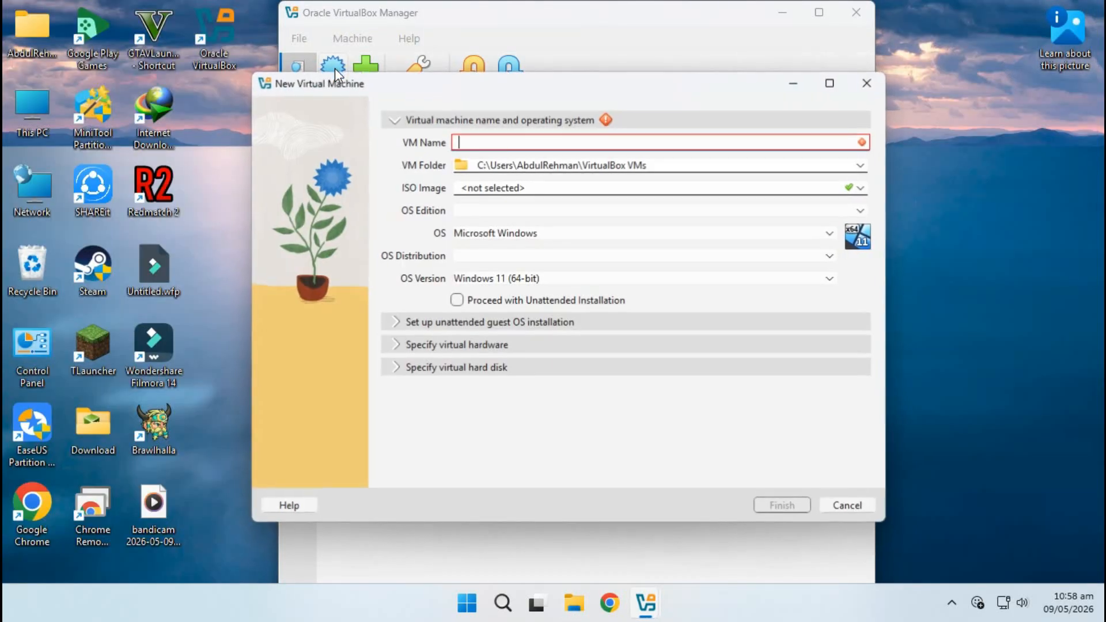
left_click(486, 140)
type("Linux Min")
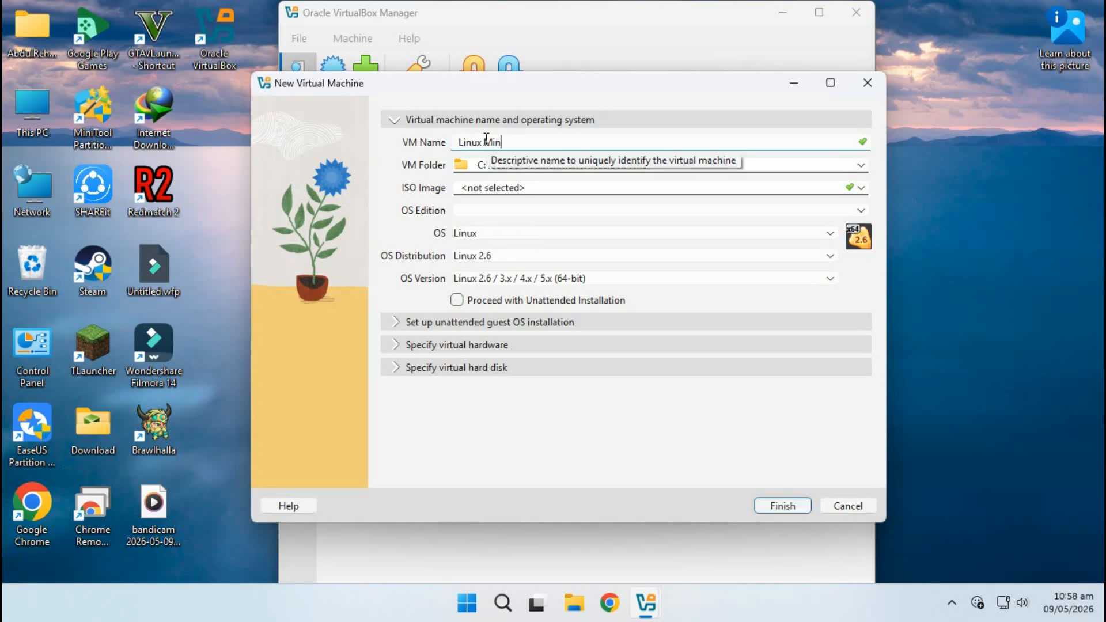
type("t")
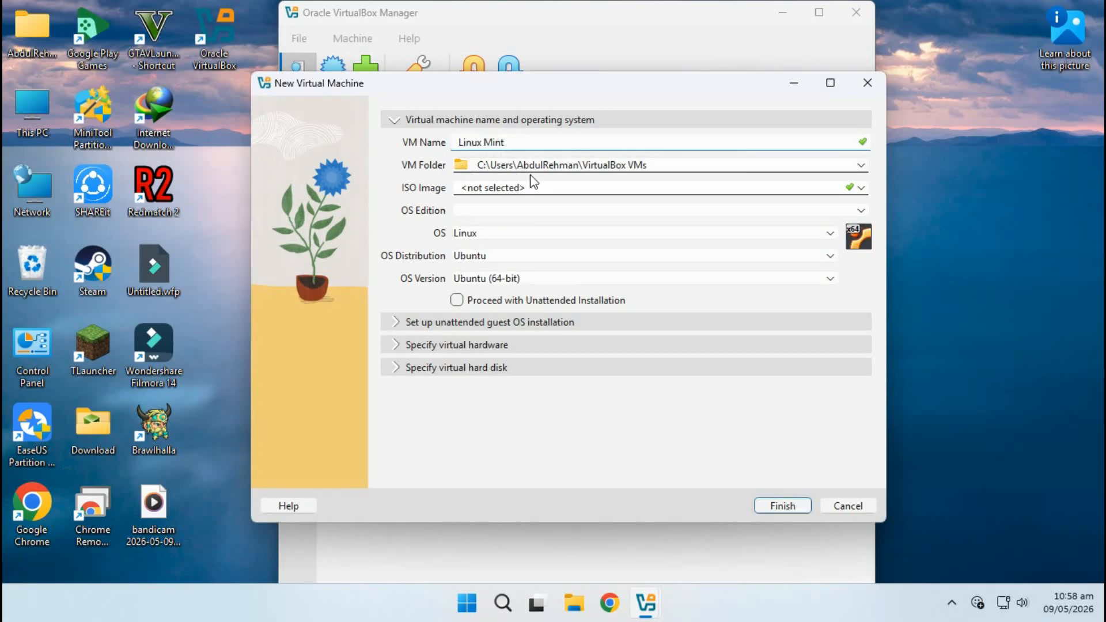
left_click(860, 164)
left_click(861, 165)
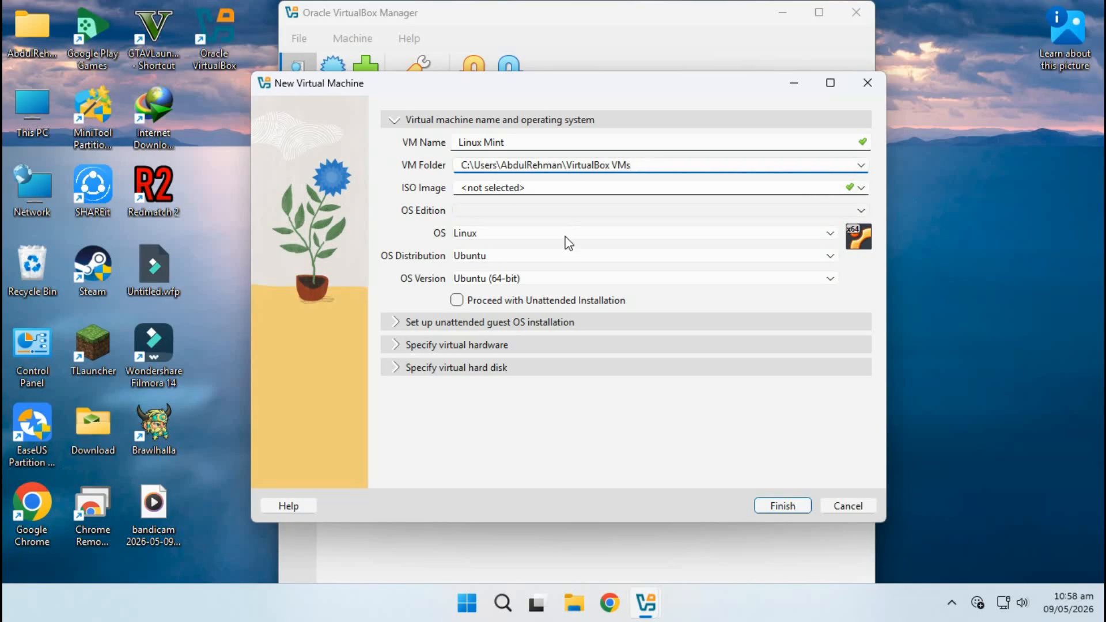
- Switch to Windows Disk Management and shrink the D: volume by 100000 MB
right_click(468, 602)
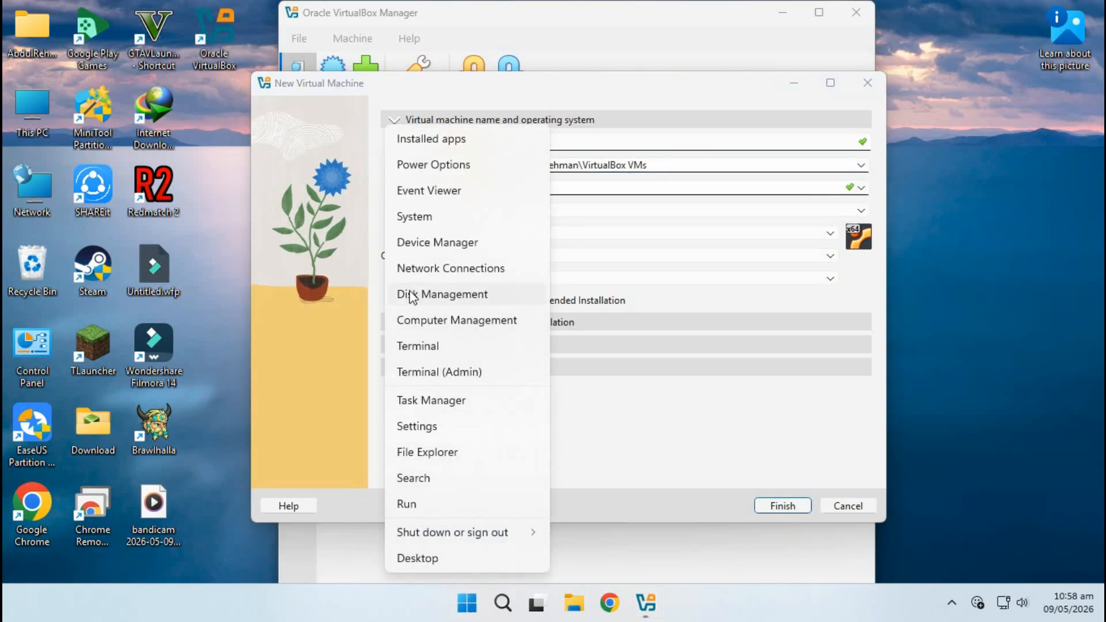
left_click(441, 292)
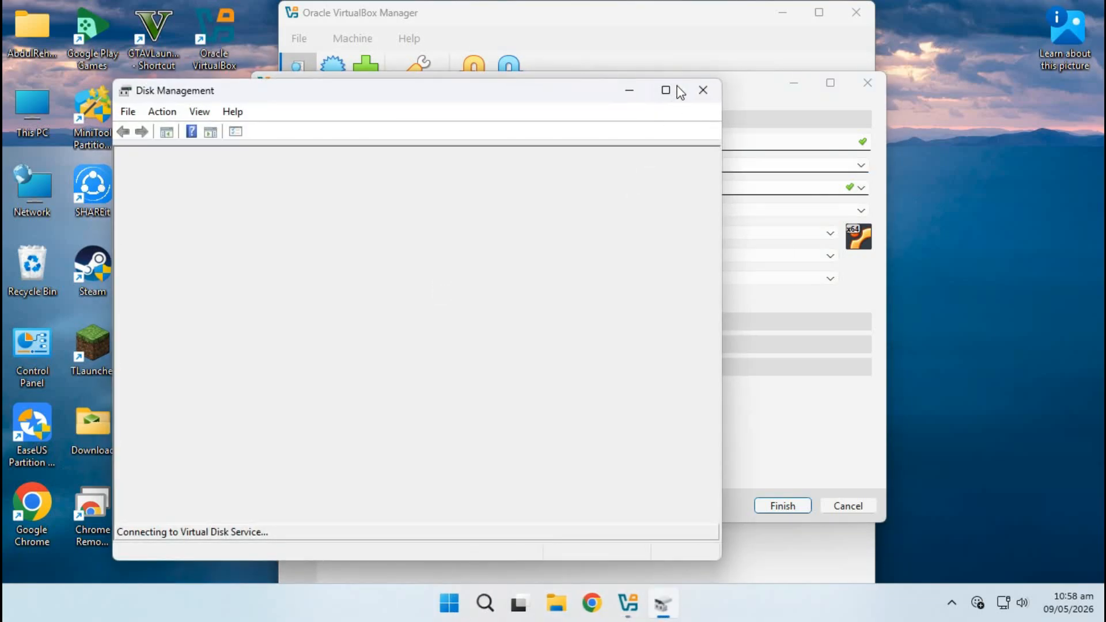
left_click(678, 87)
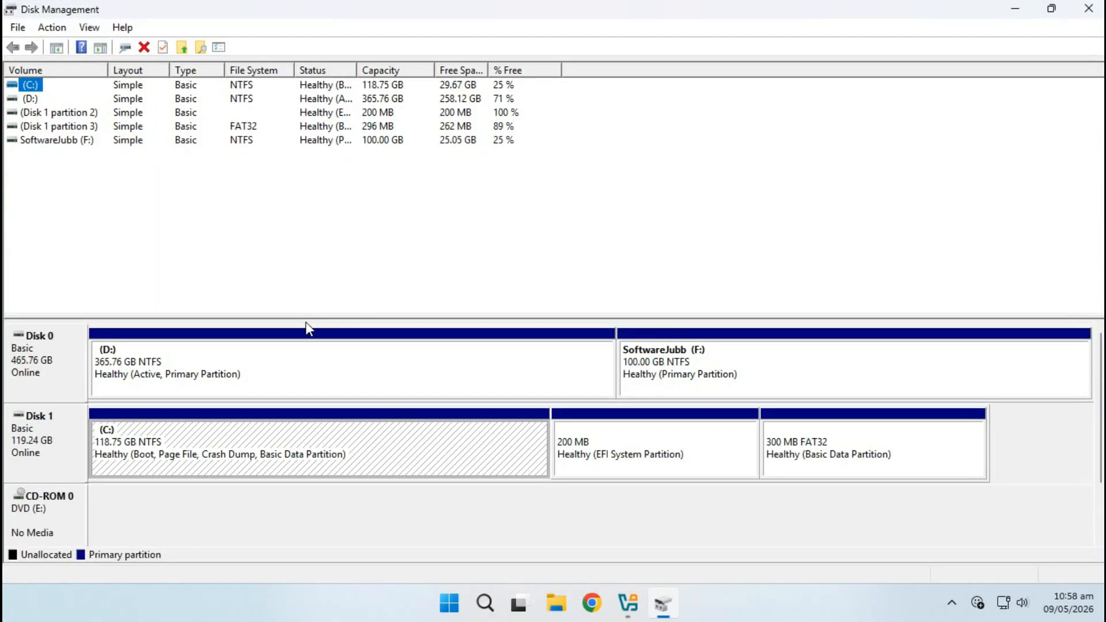
right_click(308, 359)
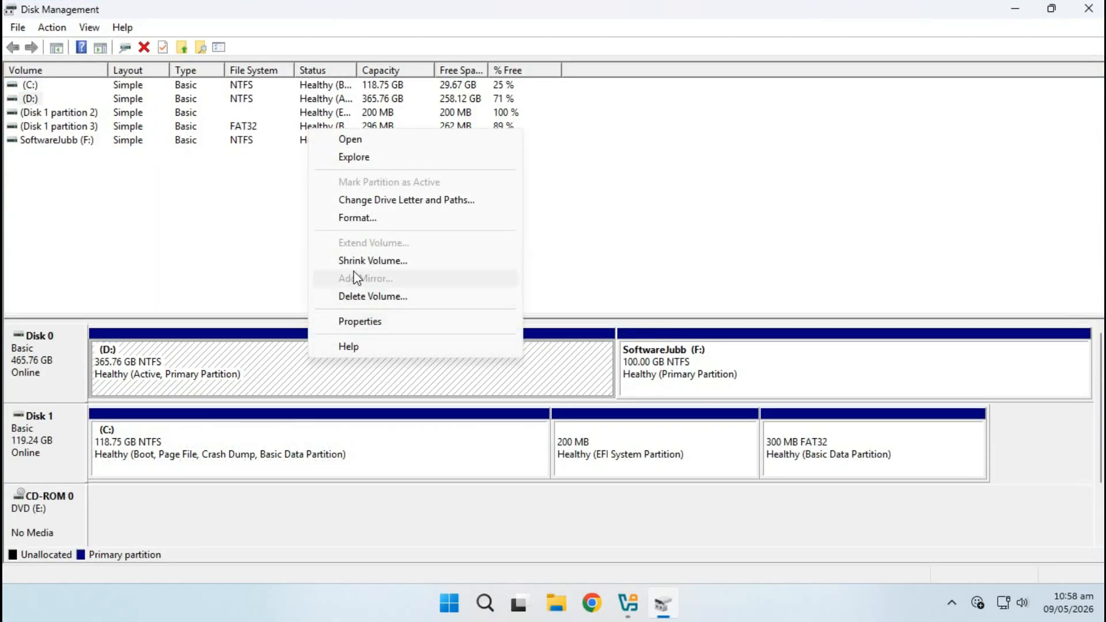
left_click(365, 261)
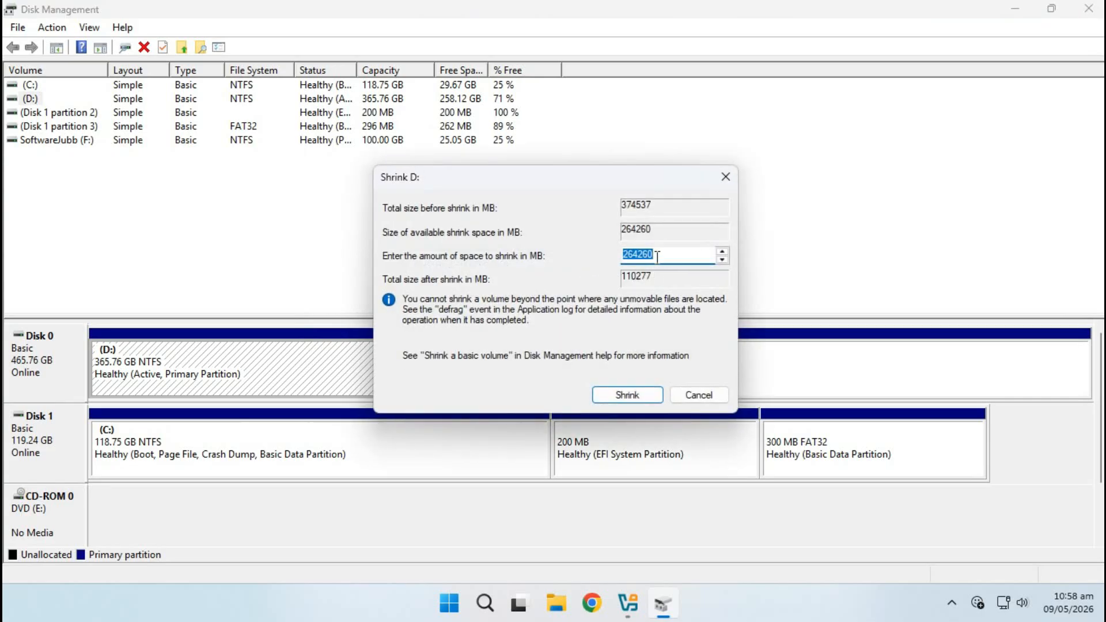
type("100000")
left_click(630, 394)
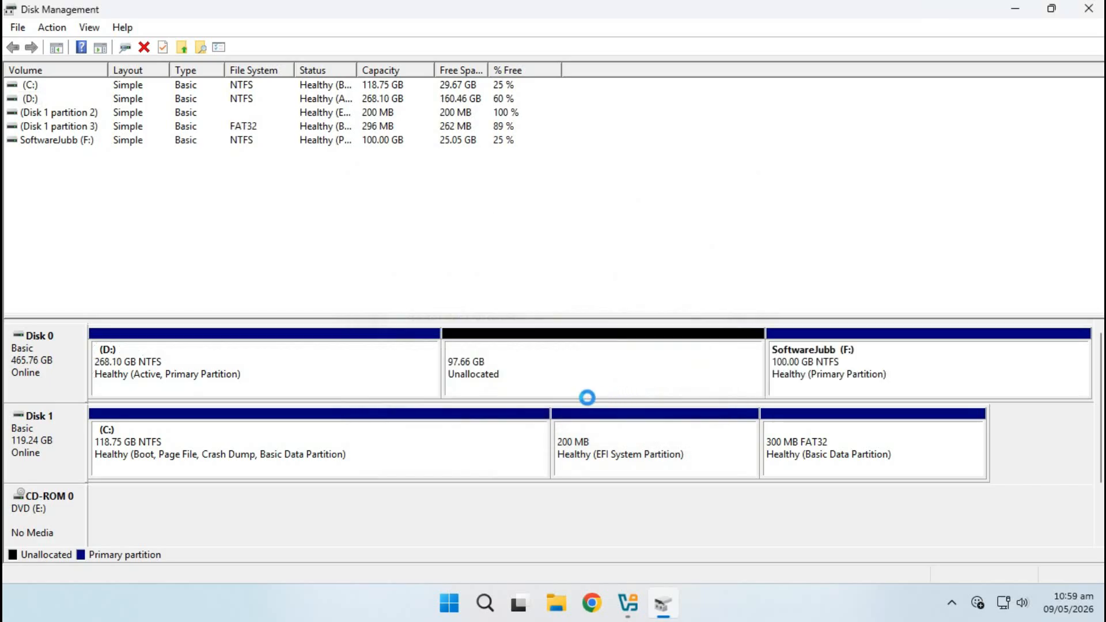
- Create a simple volume labelled LinuxMint in the unallocated space on Disk 0, keeping the other defaults, and close Disk Management
right_click(539, 378)
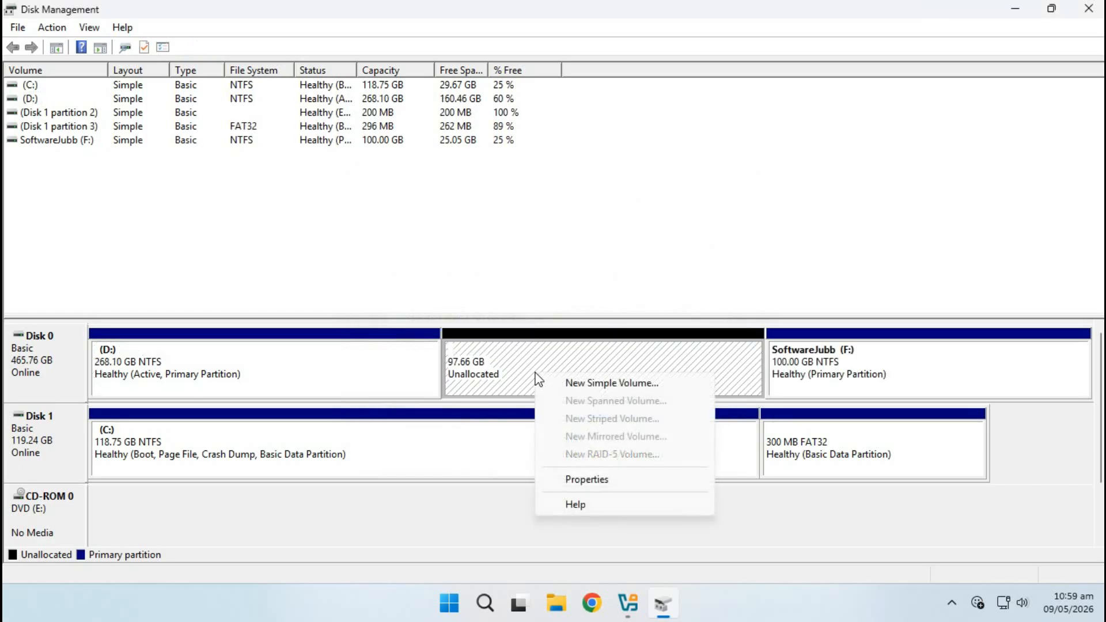
left_click(587, 383)
left_click(340, 377)
left_click(339, 377)
left_click(340, 378)
left_click(245, 280)
left_click_drag(246, 282, 190, 282)
type("LinuxMint")
left_click(315, 380)
left_click(317, 378)
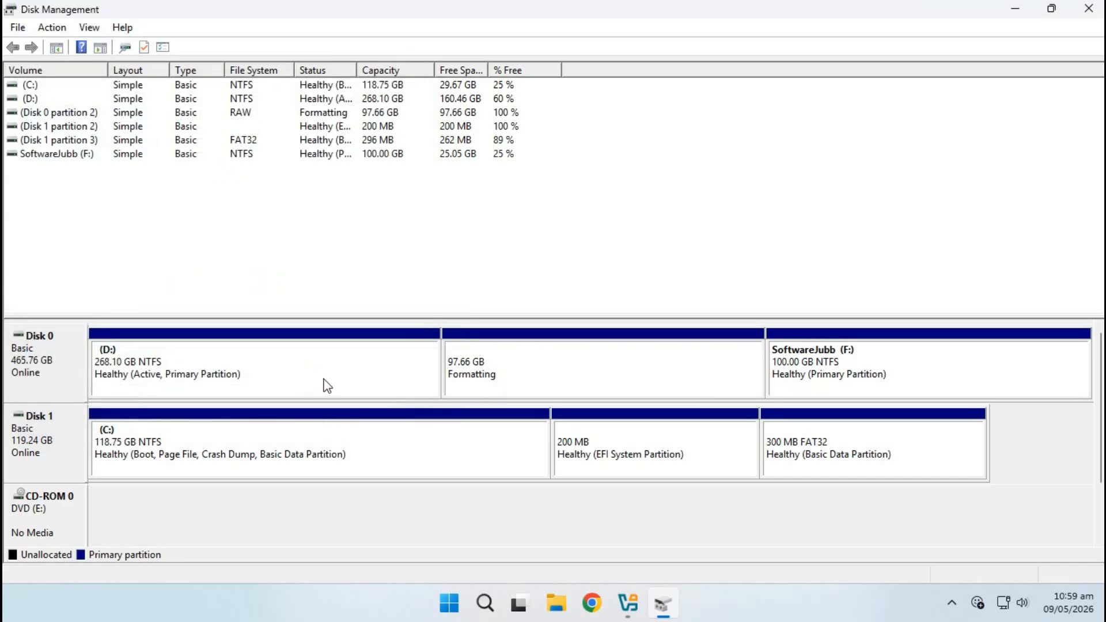
left_click(541, 382)
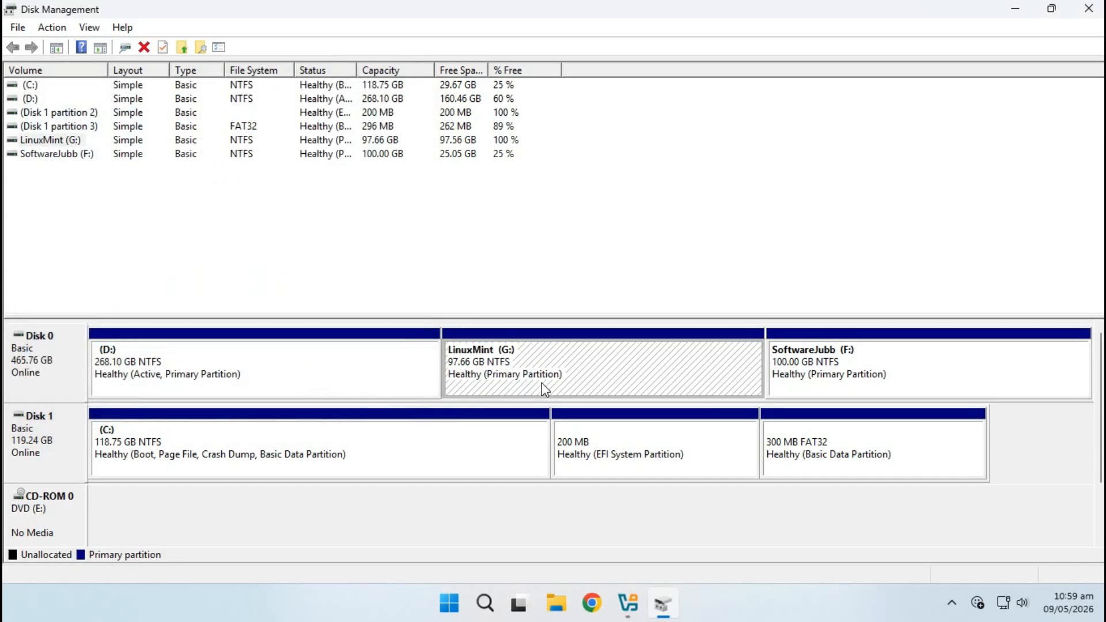
left_click(1089, 8)
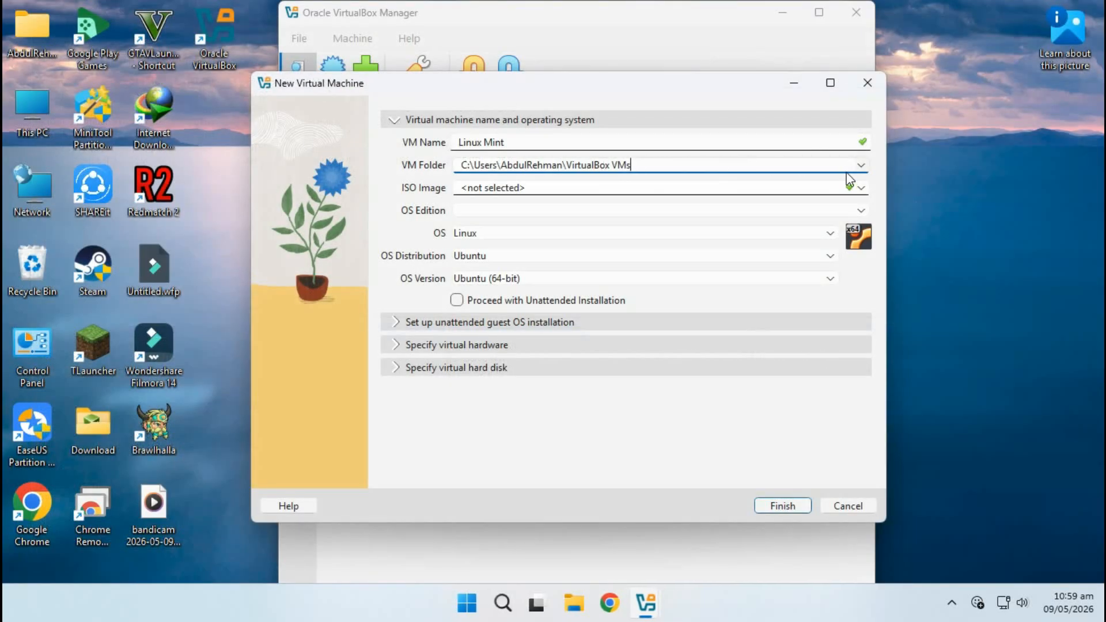
- Create a folder named Mint on the LinuxMint (G:) partition and select it as the VM folder
left_click(860, 167)
left_click(507, 200)
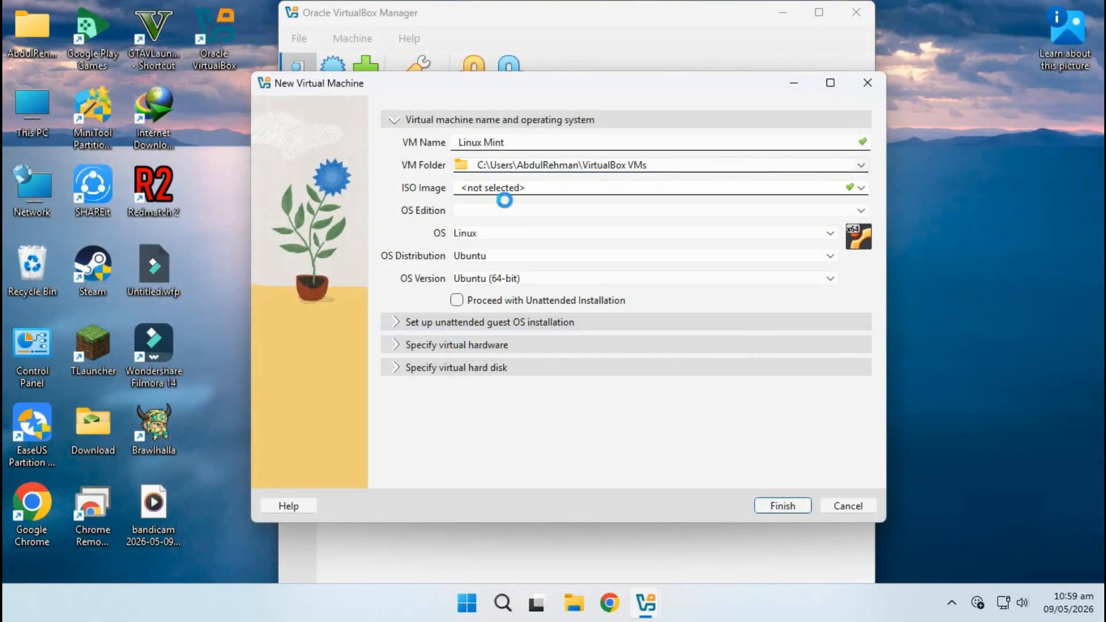
scroll(322, 300, "down", 5)
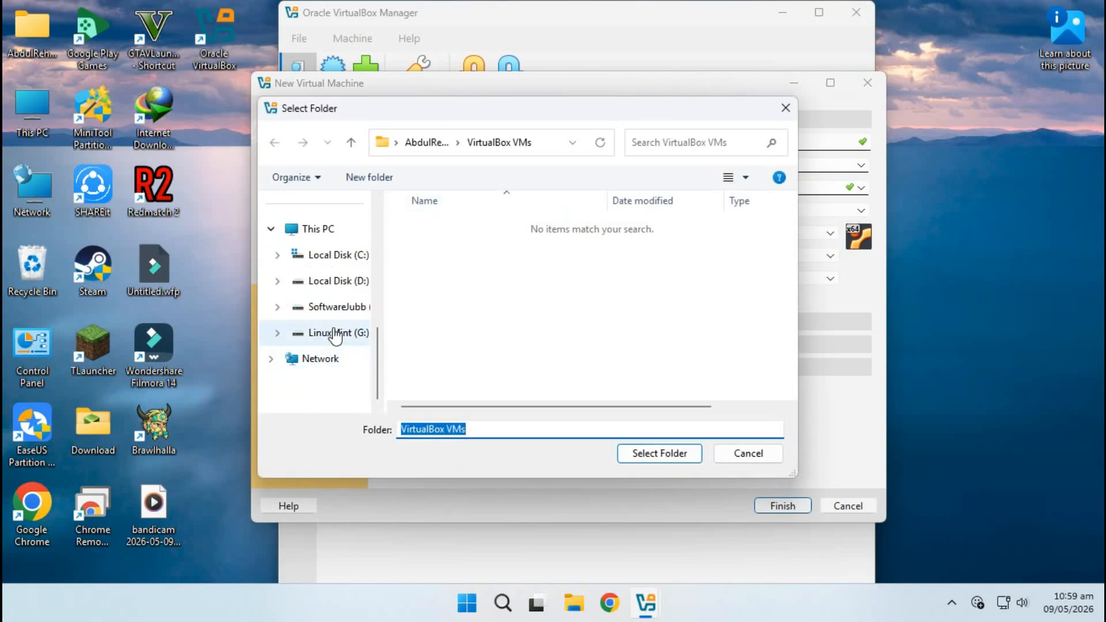
left_click(333, 332)
right_click(453, 265)
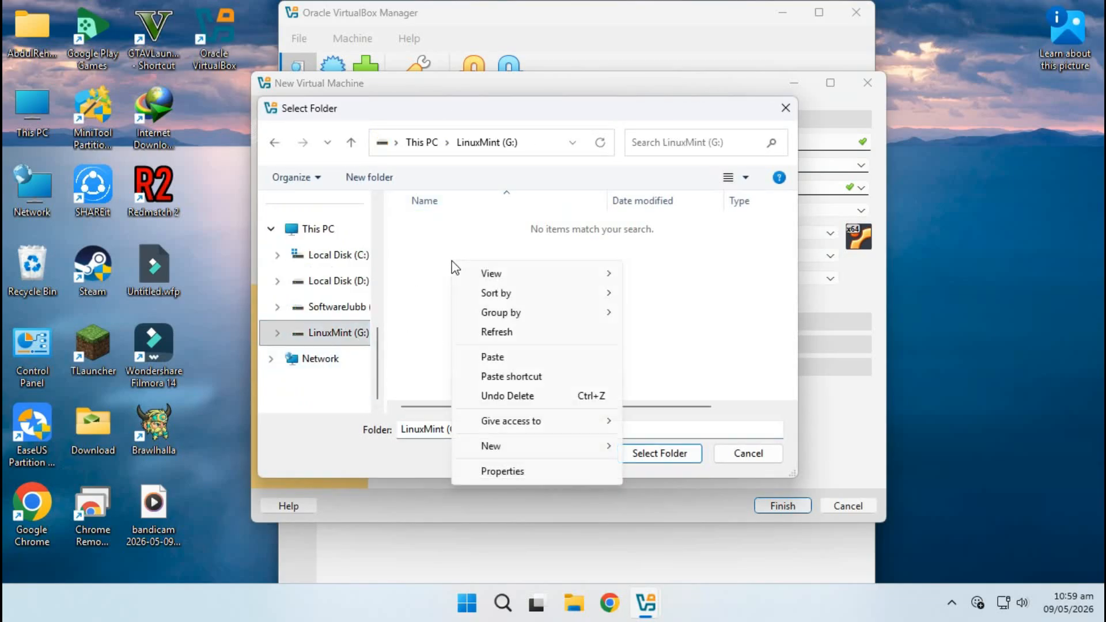
mouse_move(534, 449)
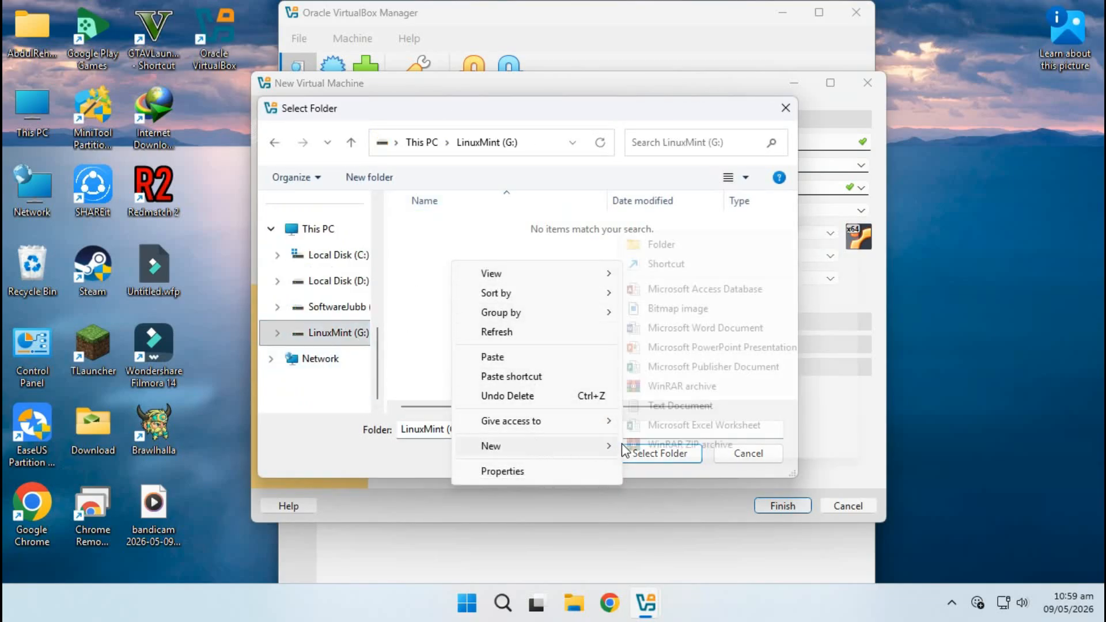
left_click(685, 242)
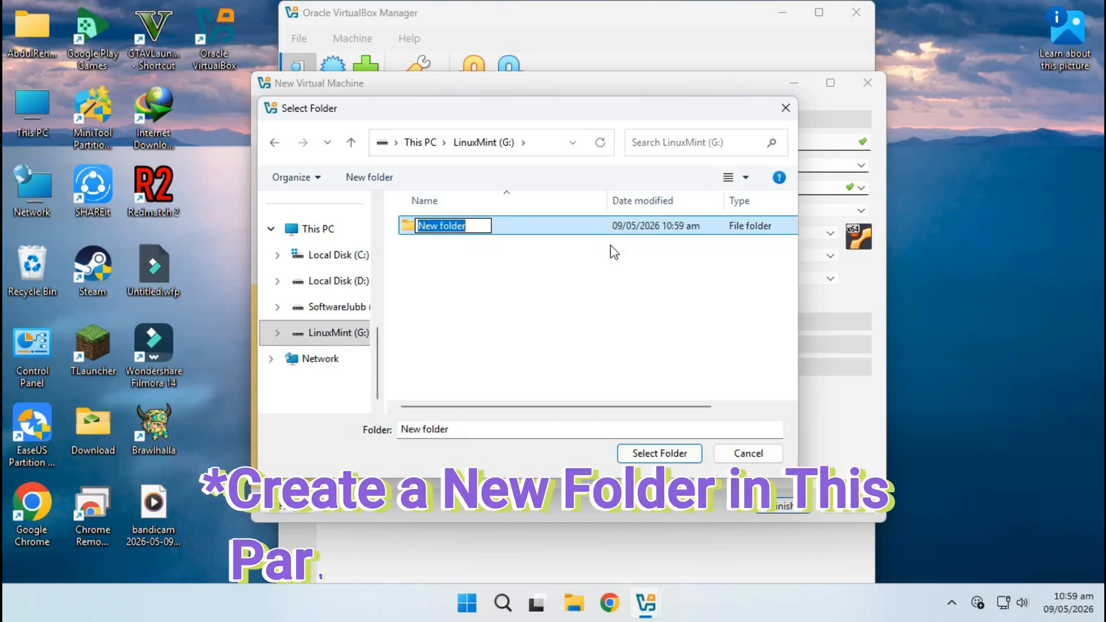
type("Mint")
key("Return")
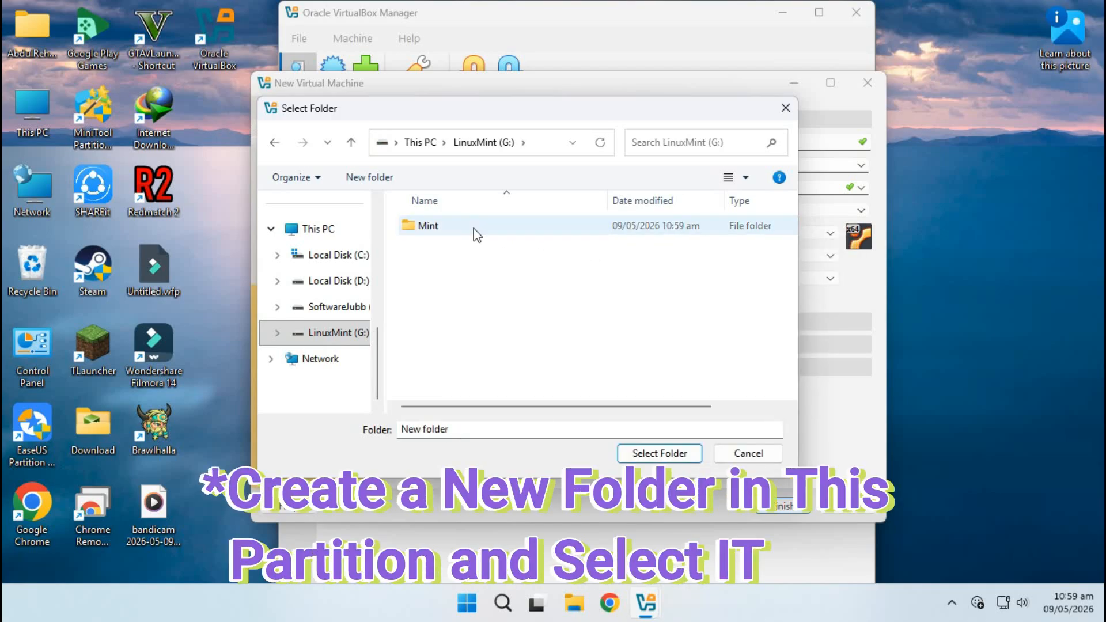
double_click(472, 233)
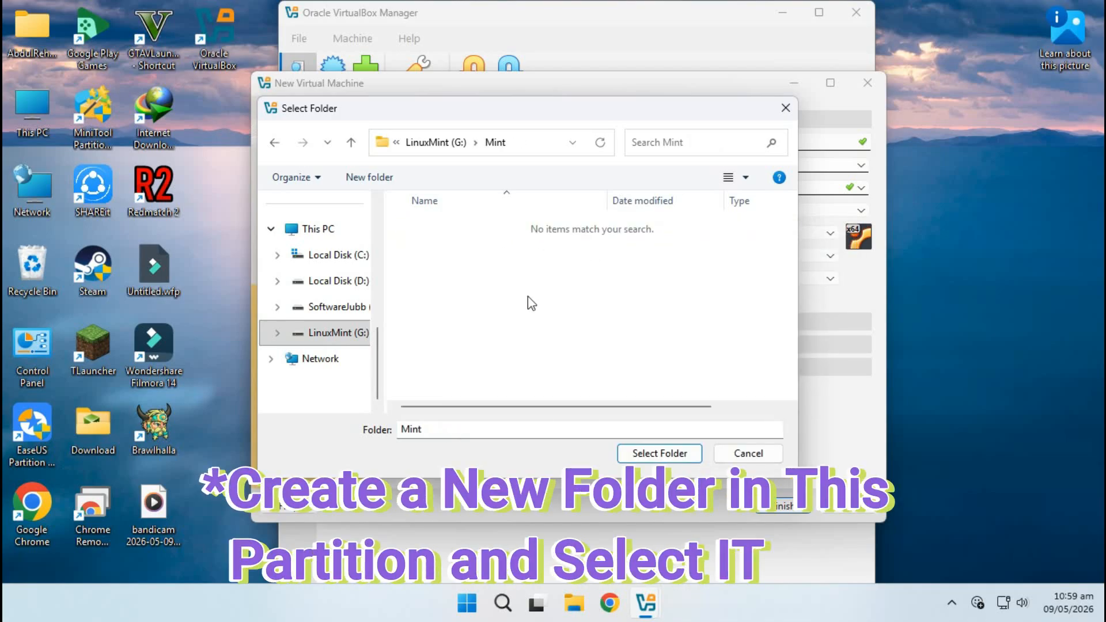
left_click(657, 453)
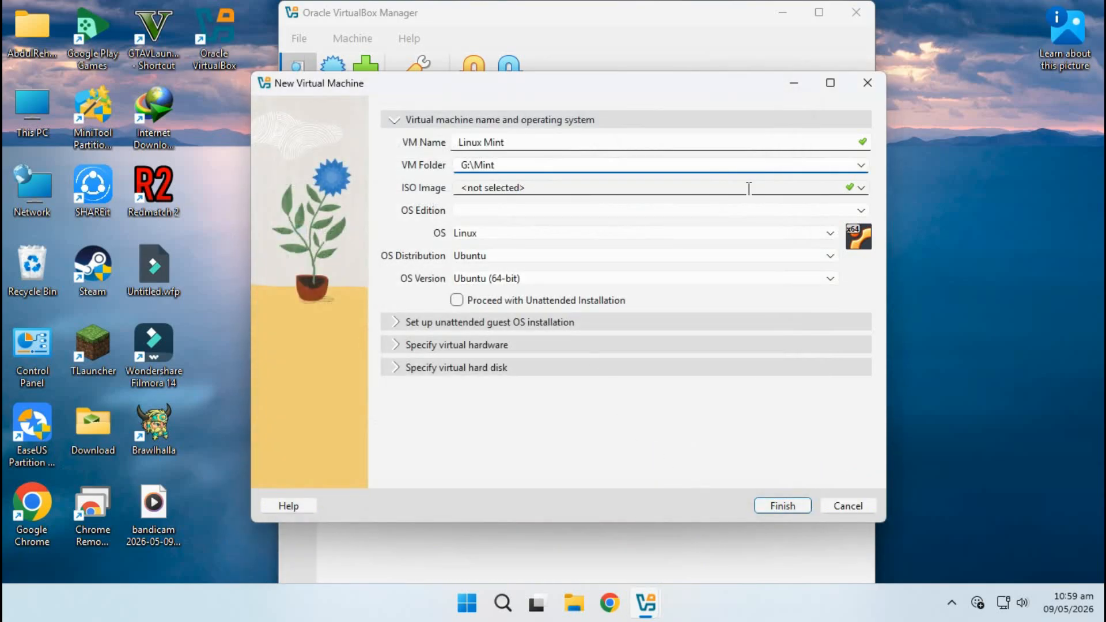
- Select linuxmint-22.3-cinnamon-64bit.iso from the Download folder on the Desktop as the ISO image
left_click(861, 188)
left_click(623, 215)
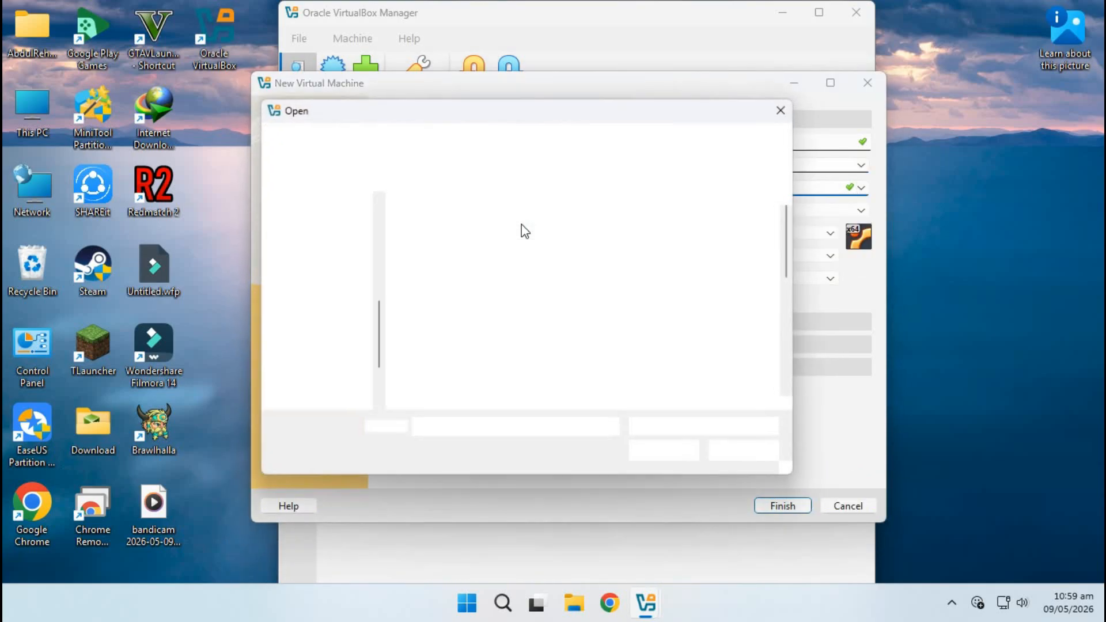
scroll(278, 239, "up", 5)
left_click(326, 281)
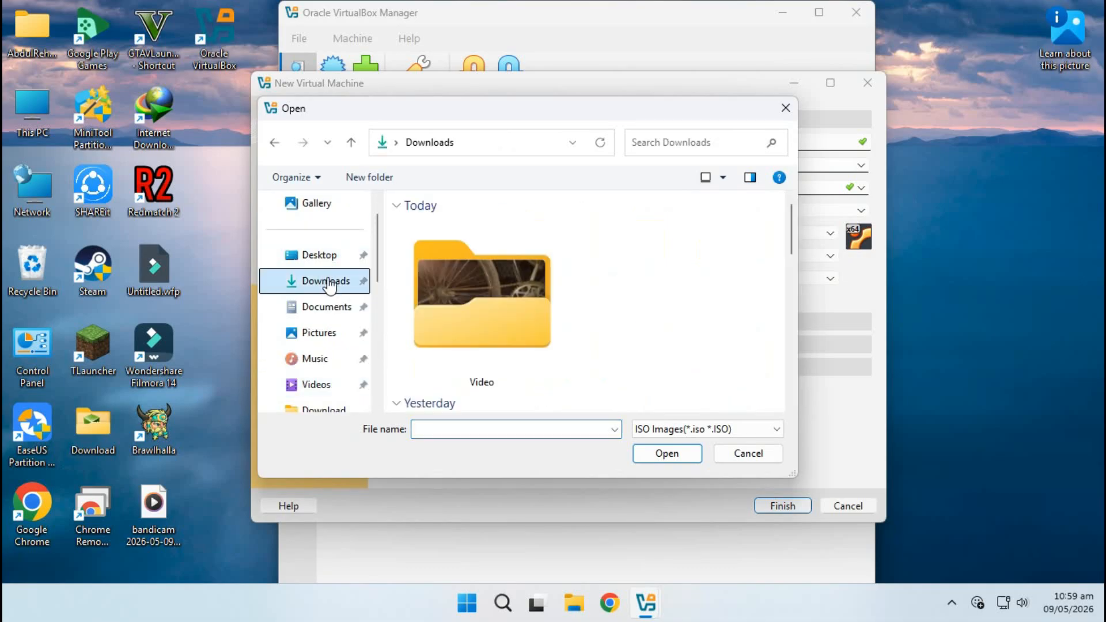
left_click(351, 252)
left_click(432, 247)
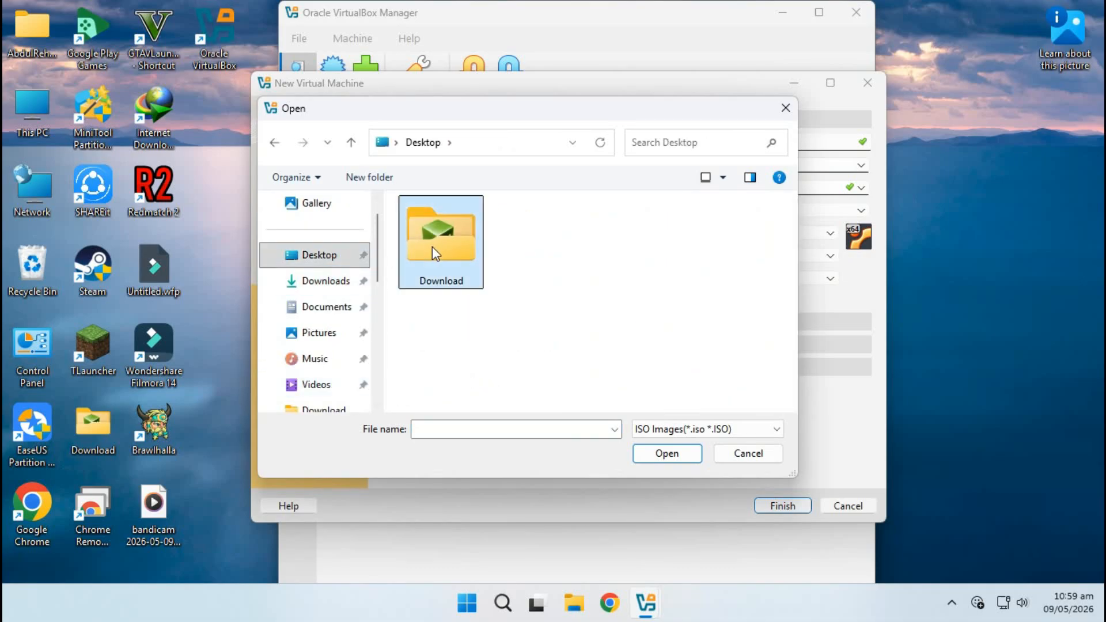
double_click(431, 247)
left_click(435, 225)
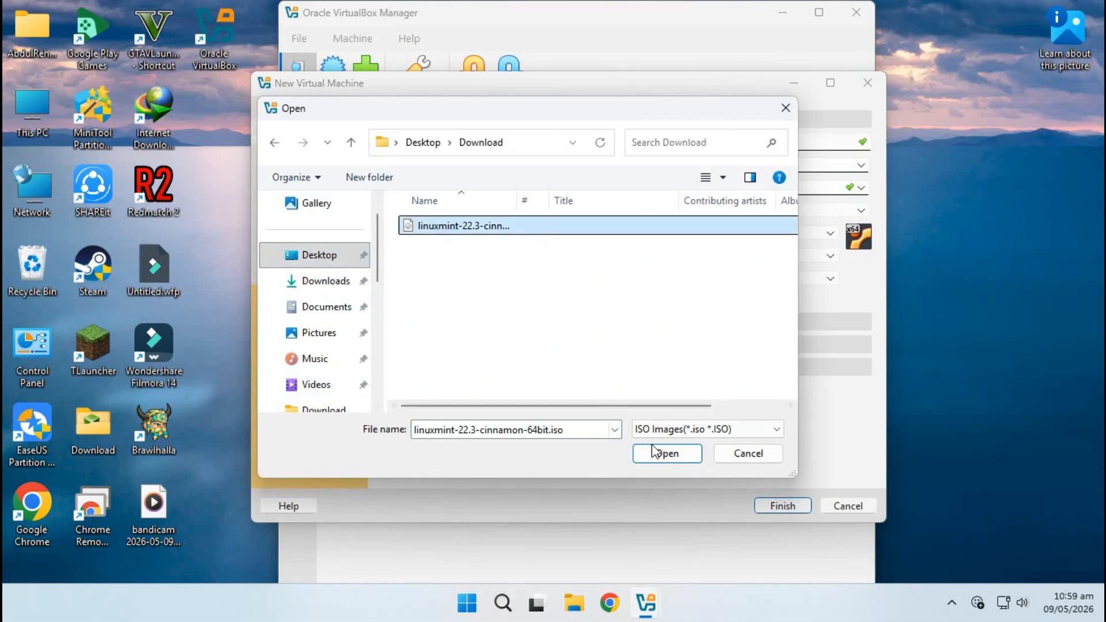
left_click(668, 452)
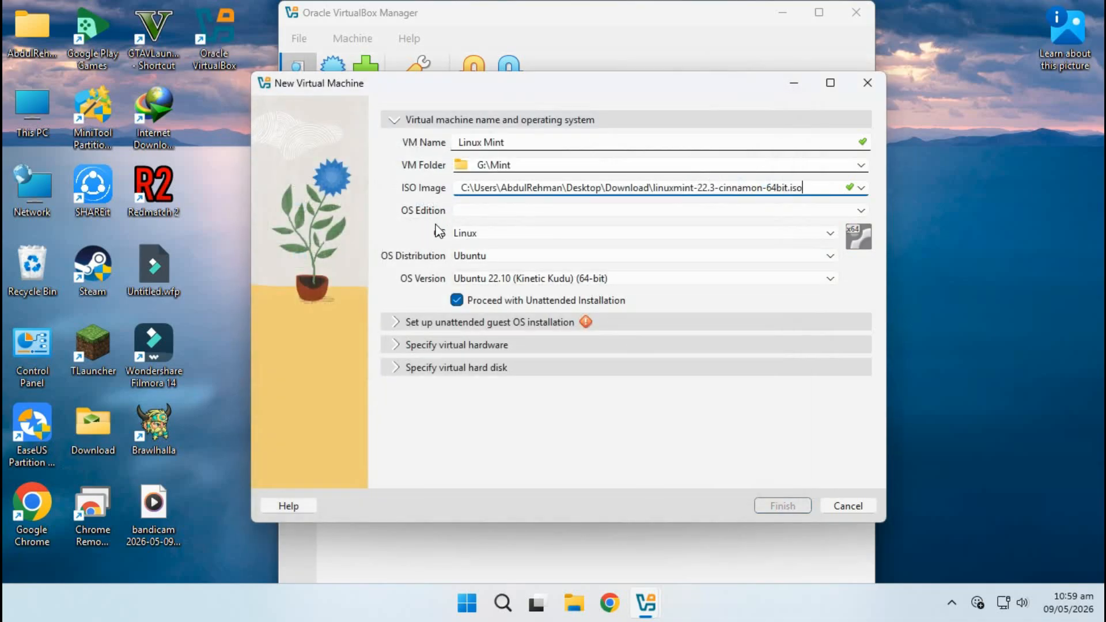
- Turn off unattended installation and review the unattended guest OS setup options
left_click(458, 301)
left_click(418, 321)
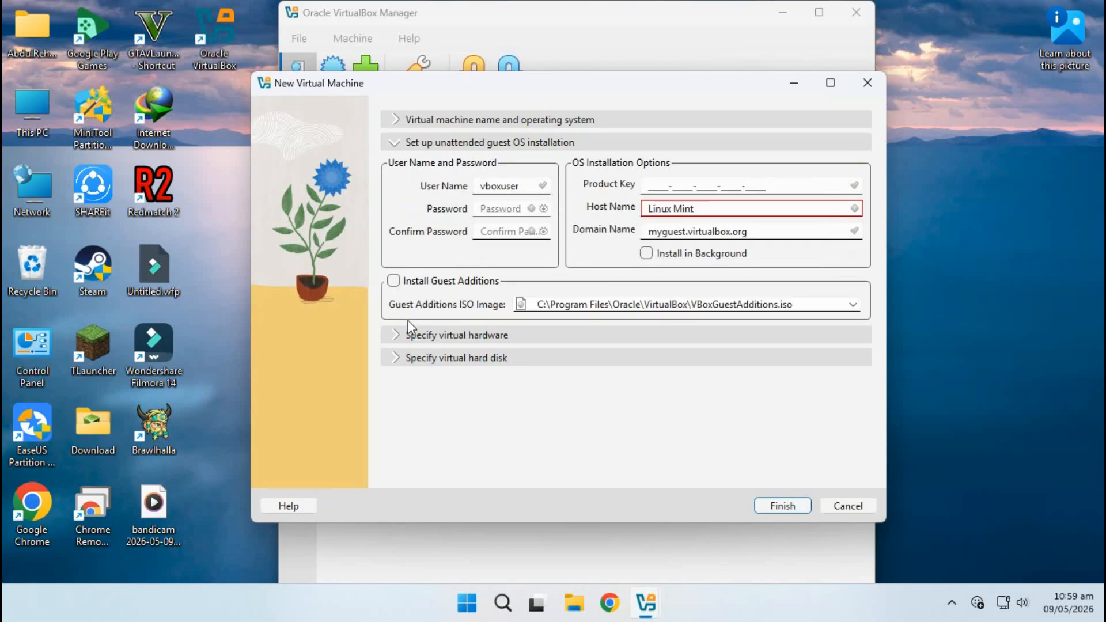
left_click(406, 119)
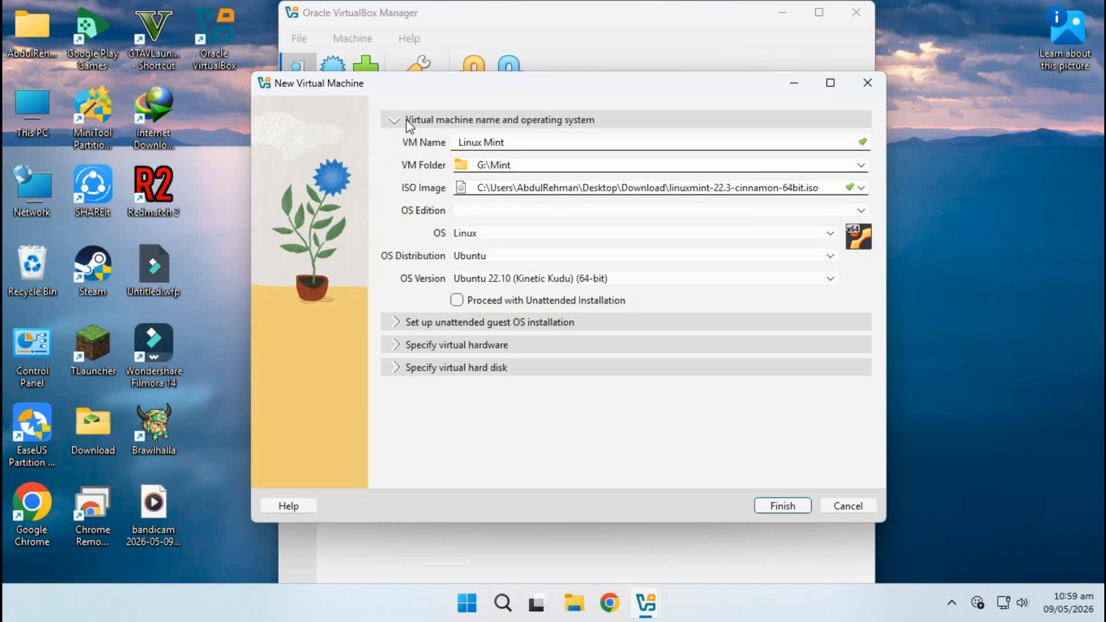
- Allocate 5031 MB of base memory and 2 CPUs to the virtual machine
left_click(417, 344)
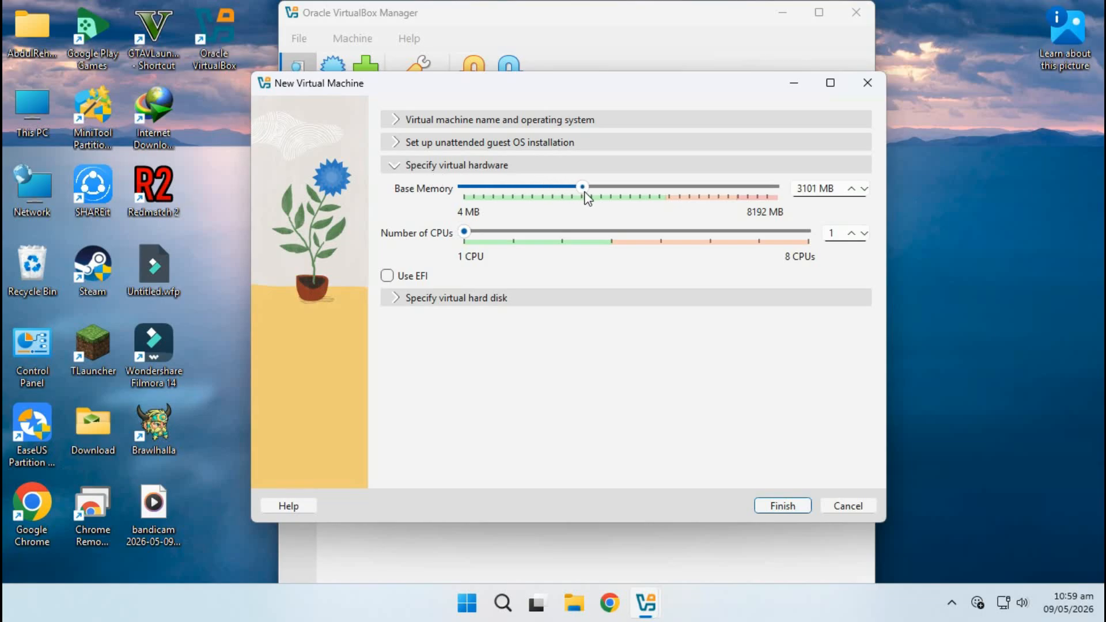
left_click_drag(611, 199, 656, 207)
left_click_drag(465, 235, 508, 238)
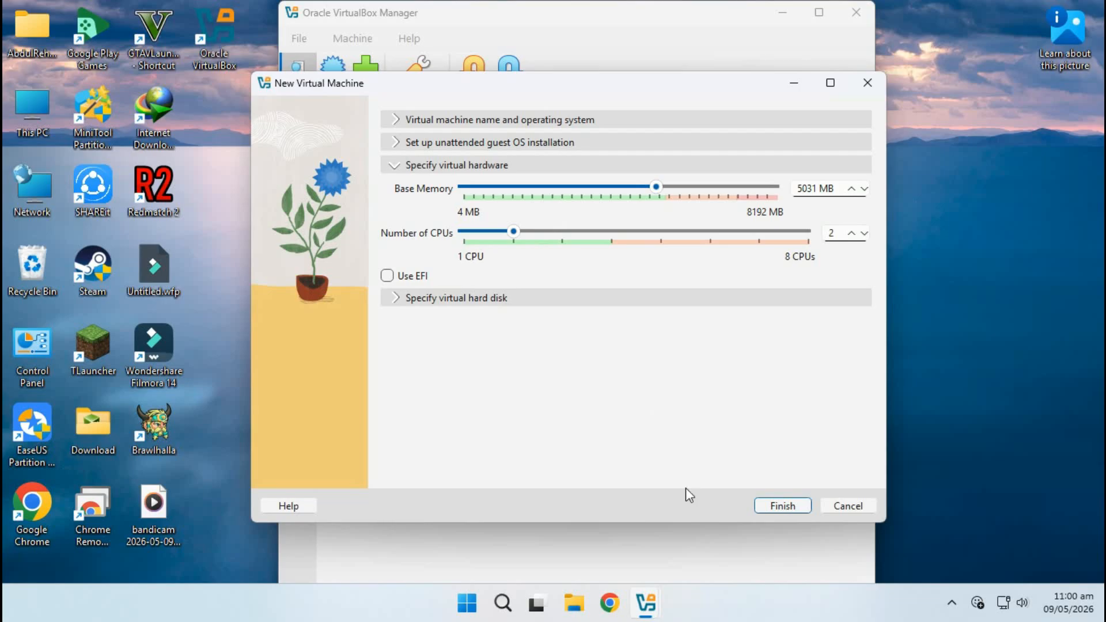
- Check the host's CPU core count in Task Manager's performance view, and return to the New Virtual Machine wizard
right_click(739, 612)
left_click(766, 543)
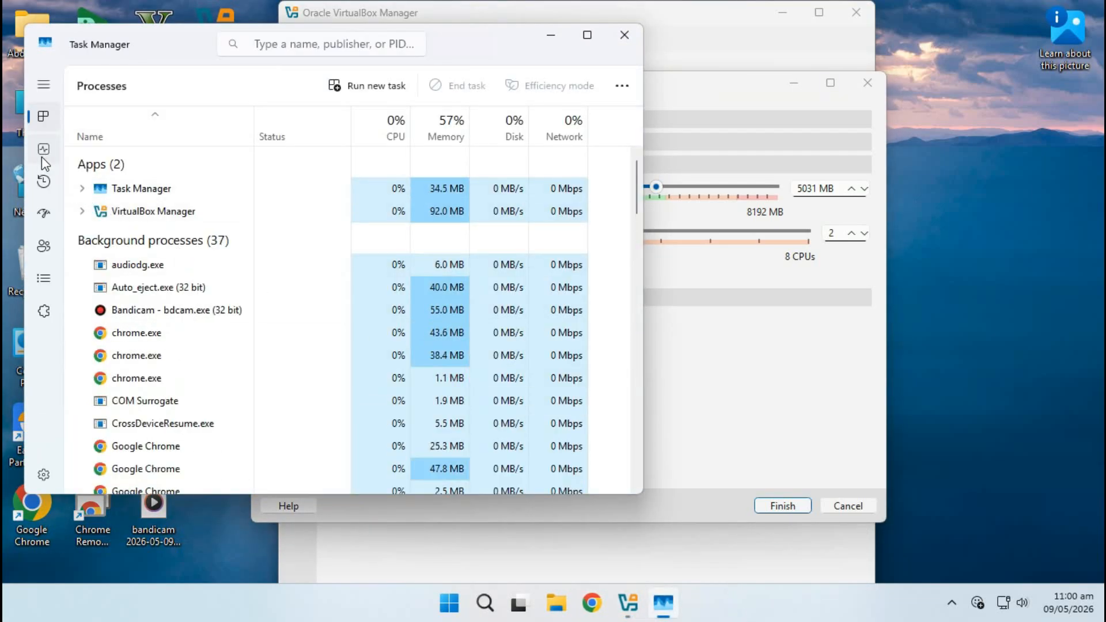
left_click(43, 150)
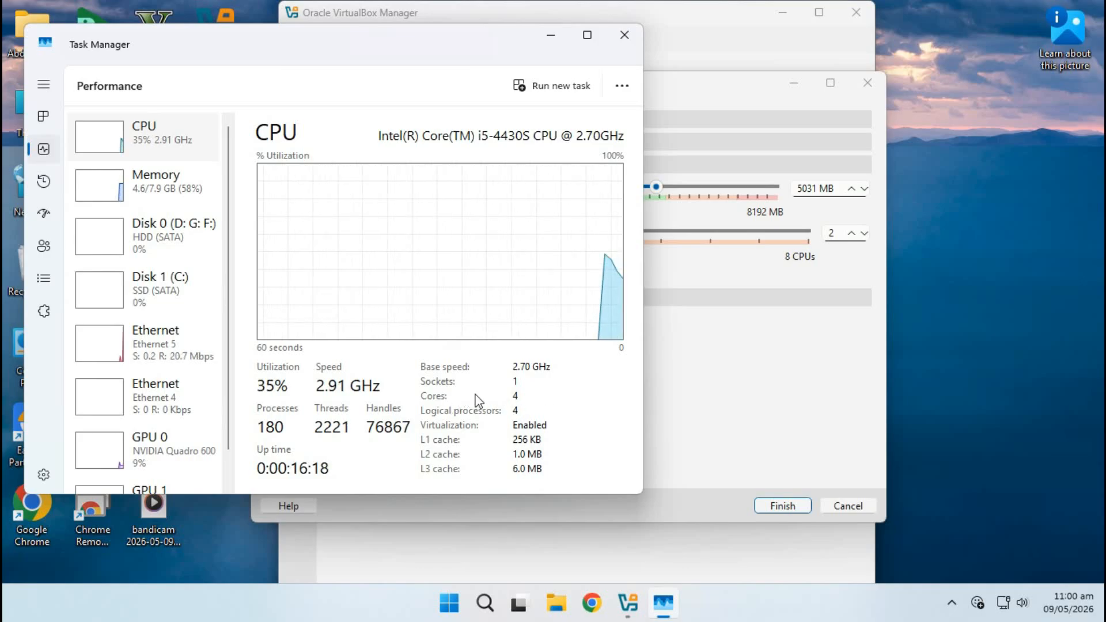
left_click(753, 378)
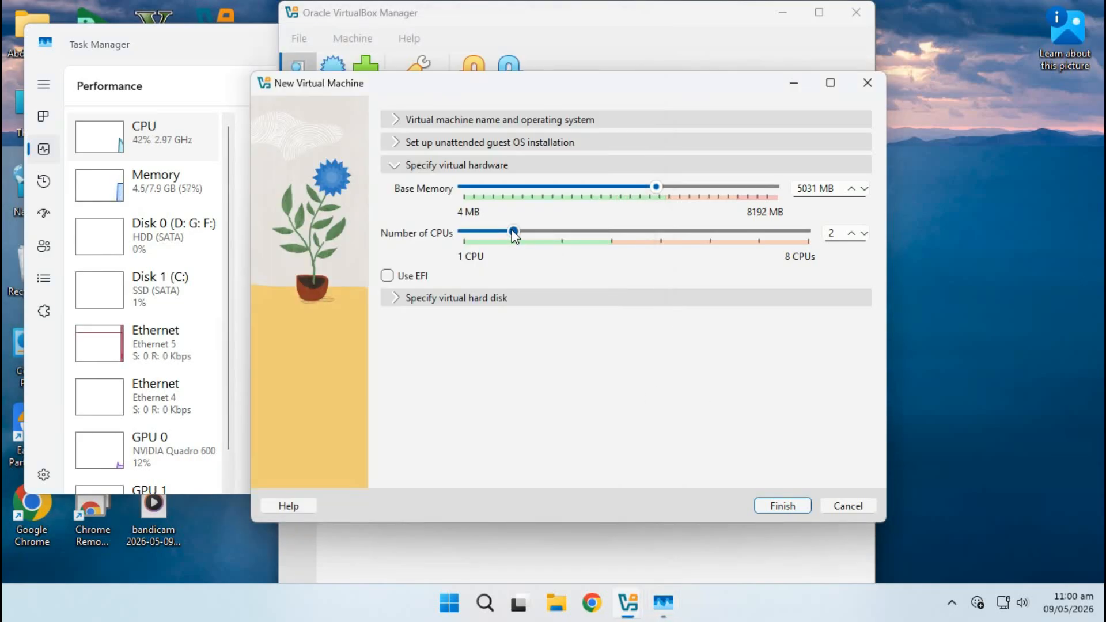
- Enable EFI and finish creating the virtual machine with a new 80.46 GB VDI hard disk
left_click(387, 276)
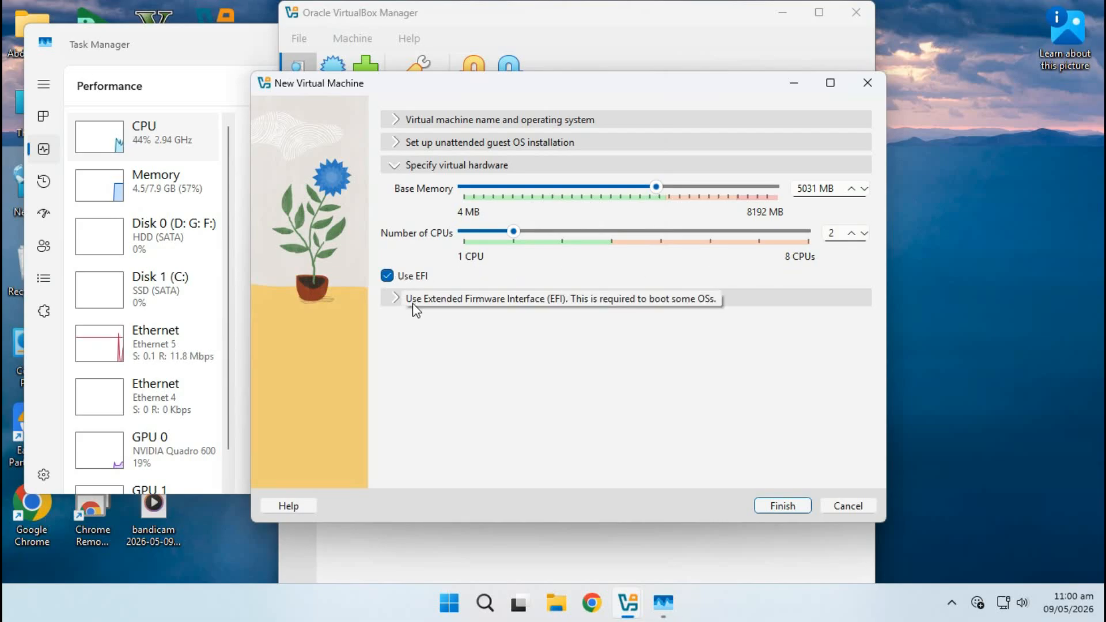
left_click(413, 298)
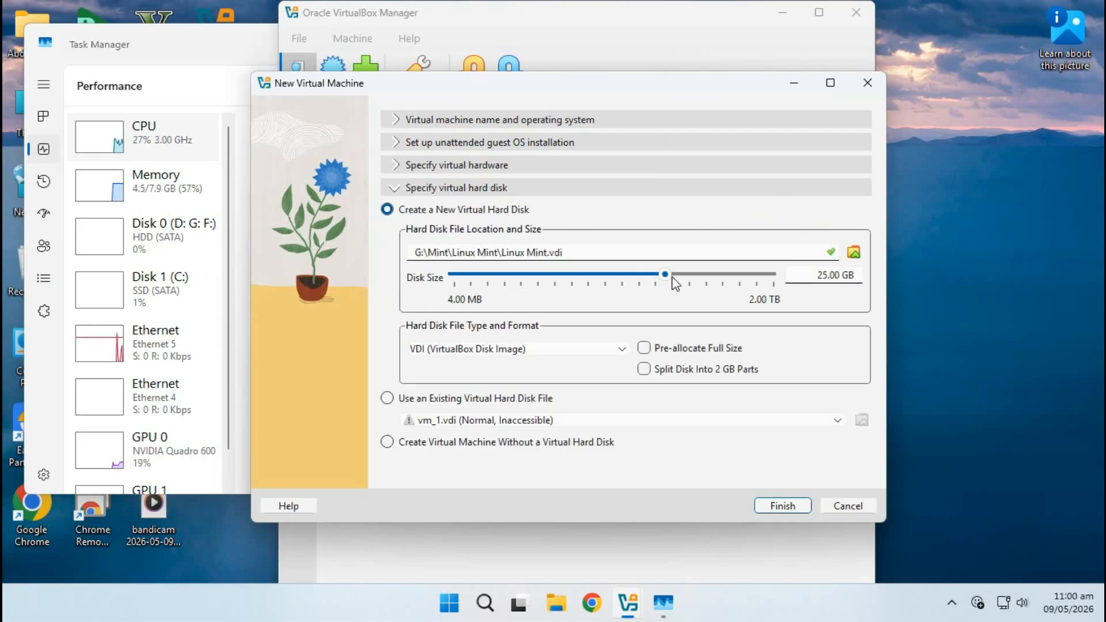
left_click_drag(663, 274, 694, 279)
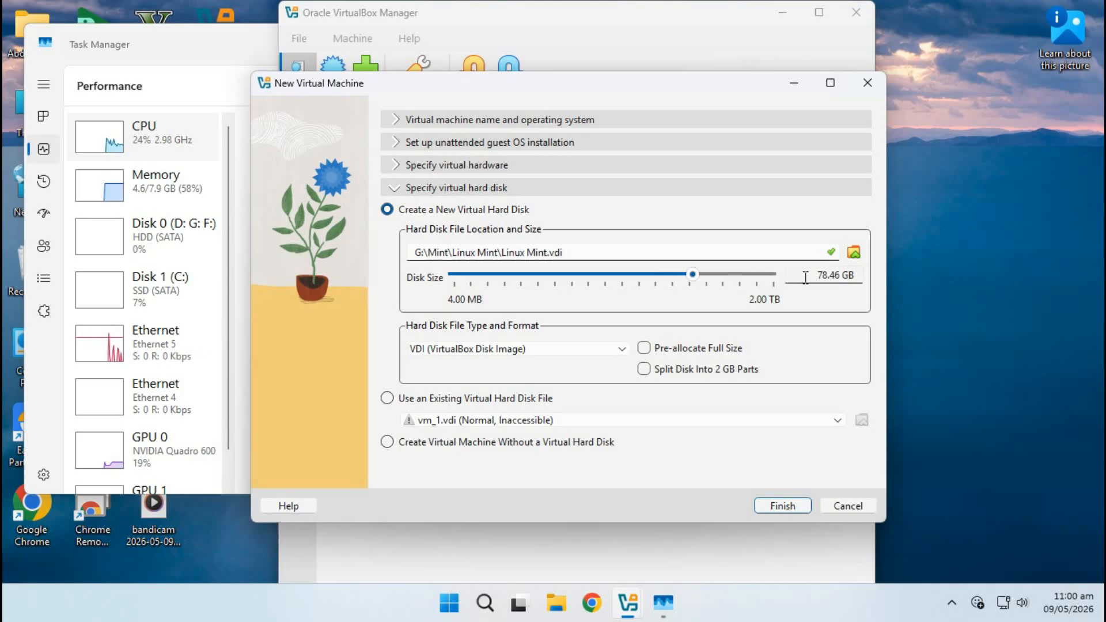
left_click_drag(806, 278, 828, 276)
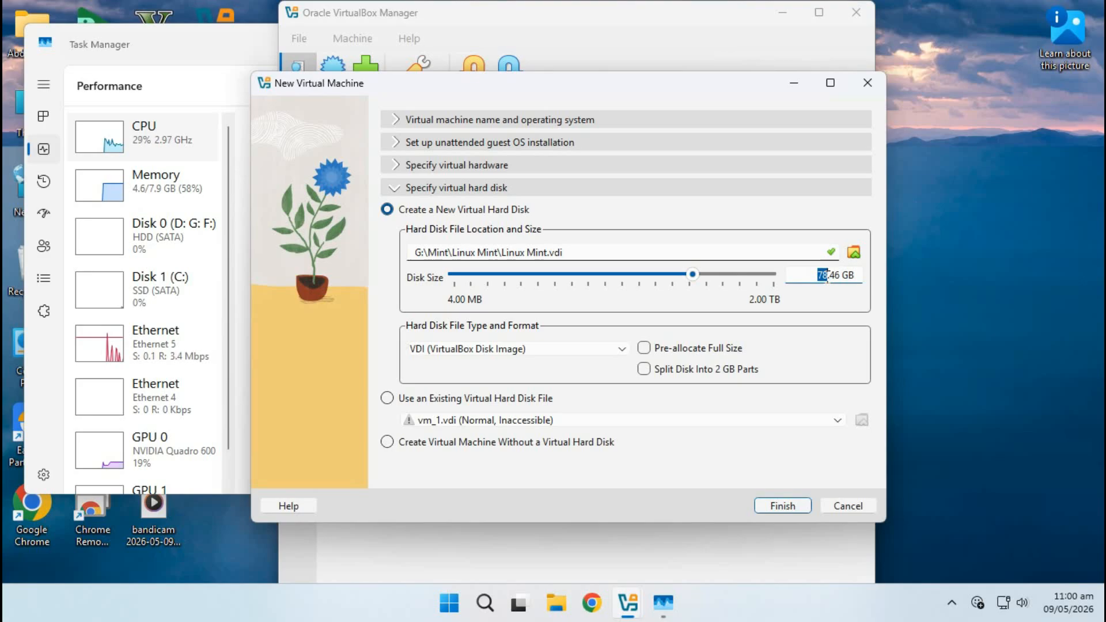
type("80")
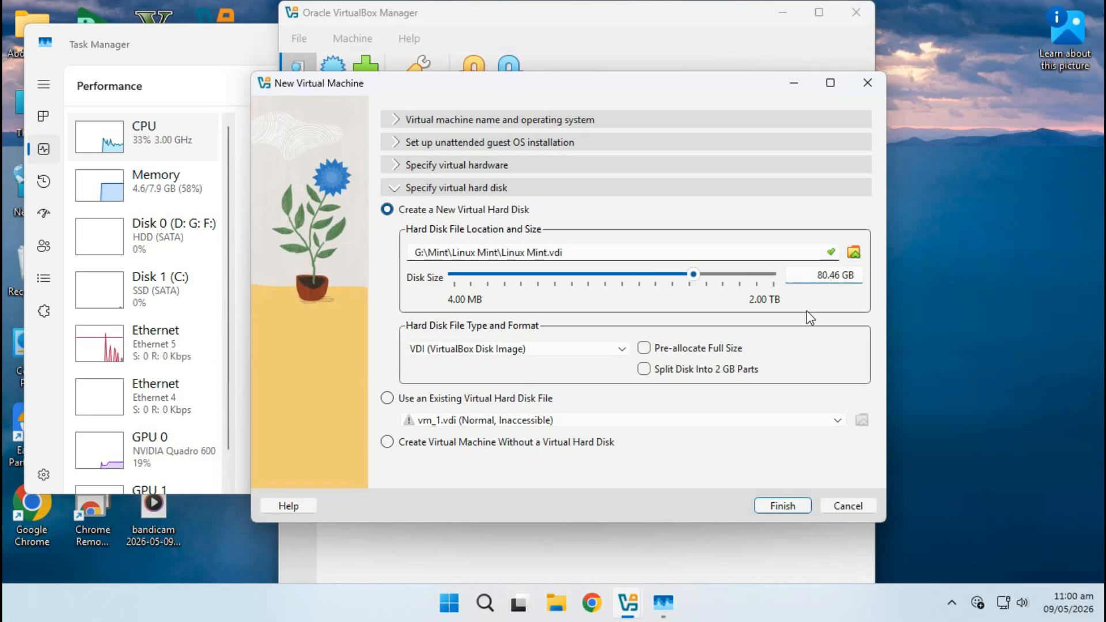
left_click(774, 507)
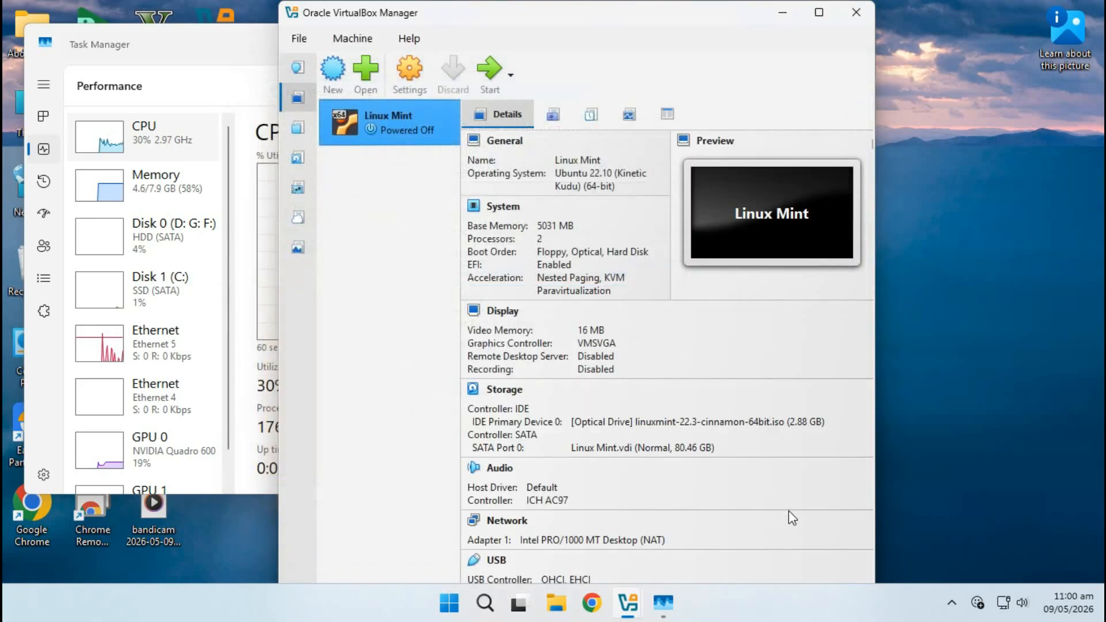
- Close Task Manager and set the Linux Mint machine's video memory to 128 MB in its settings, saving the change
right_click(410, 129)
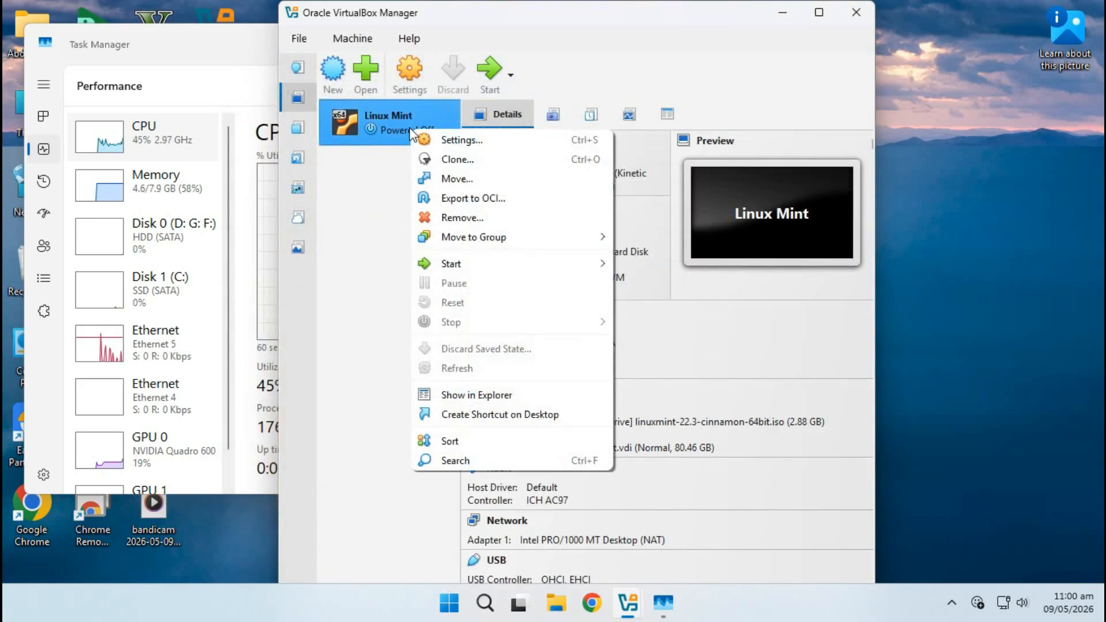
left_click(459, 142)
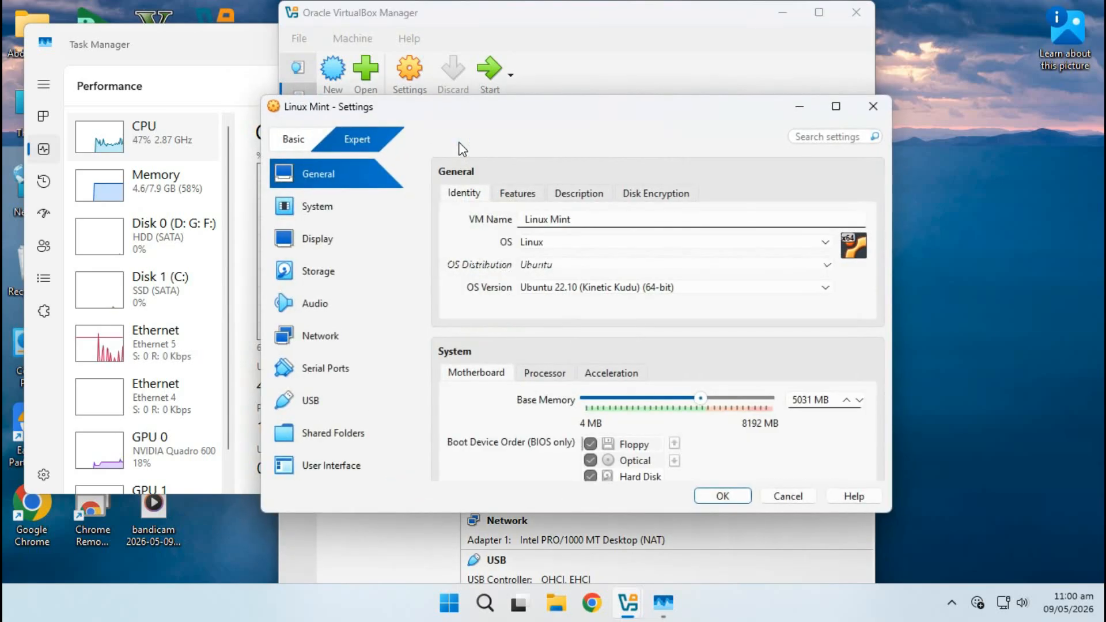
left_click(267, 90)
left_click(613, 32)
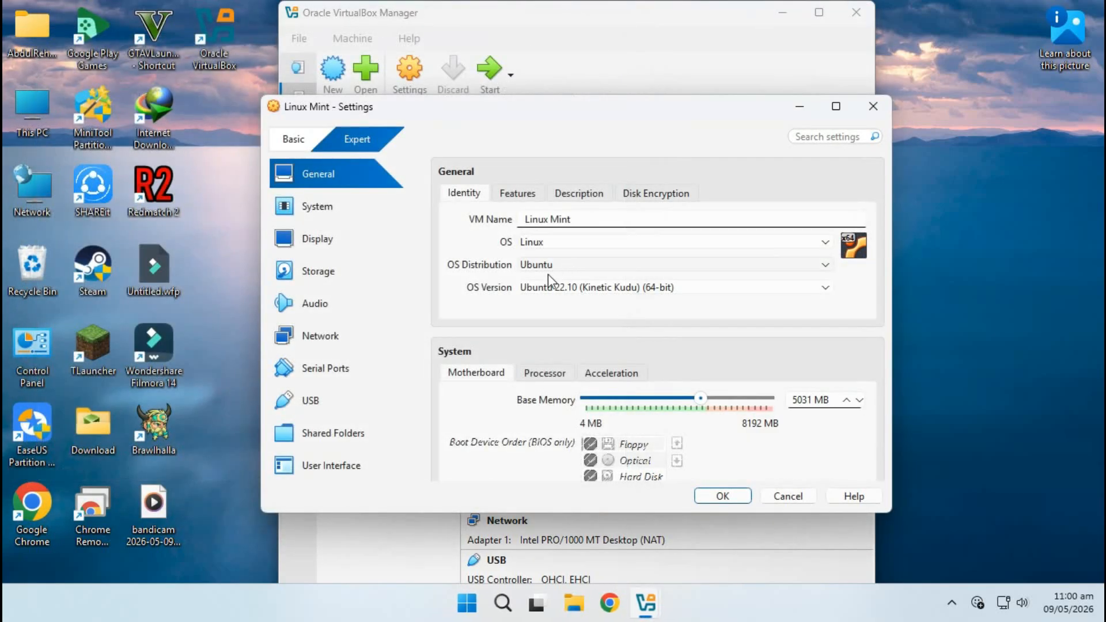
scroll(483, 305, "down", 3)
scroll(484, 305, "down", 10)
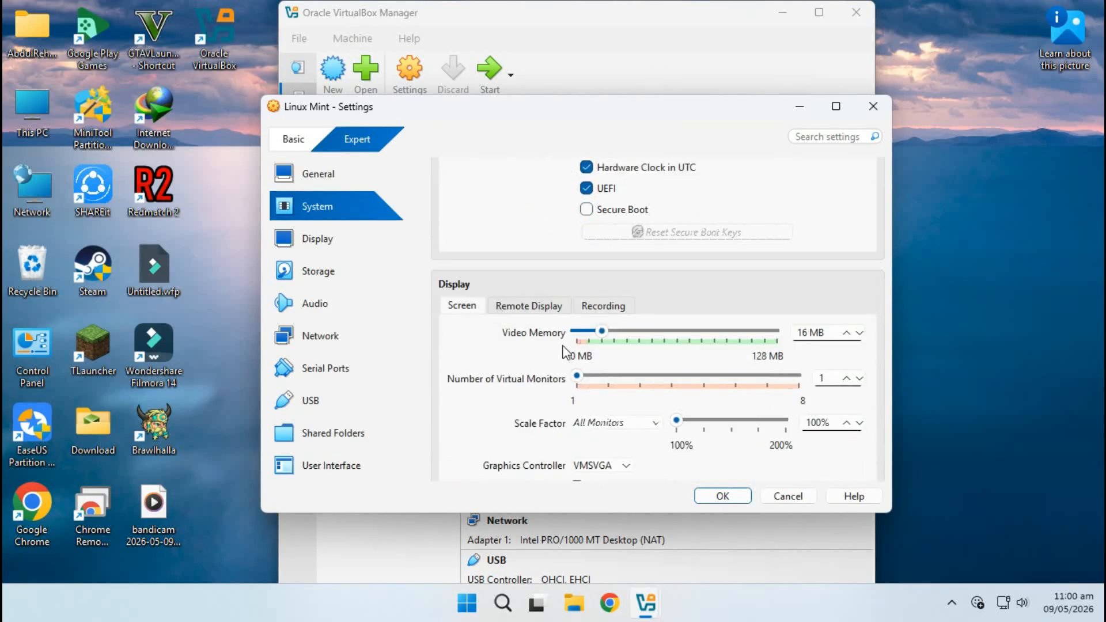
left_click_drag(602, 331, 754, 341)
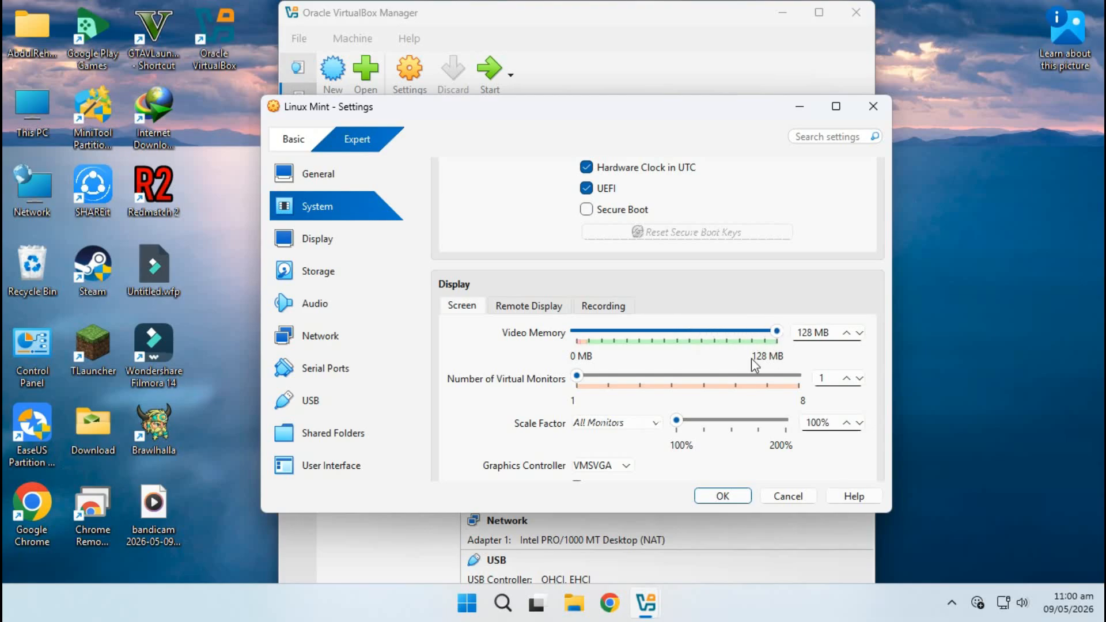
scroll(749, 360, "down", 2)
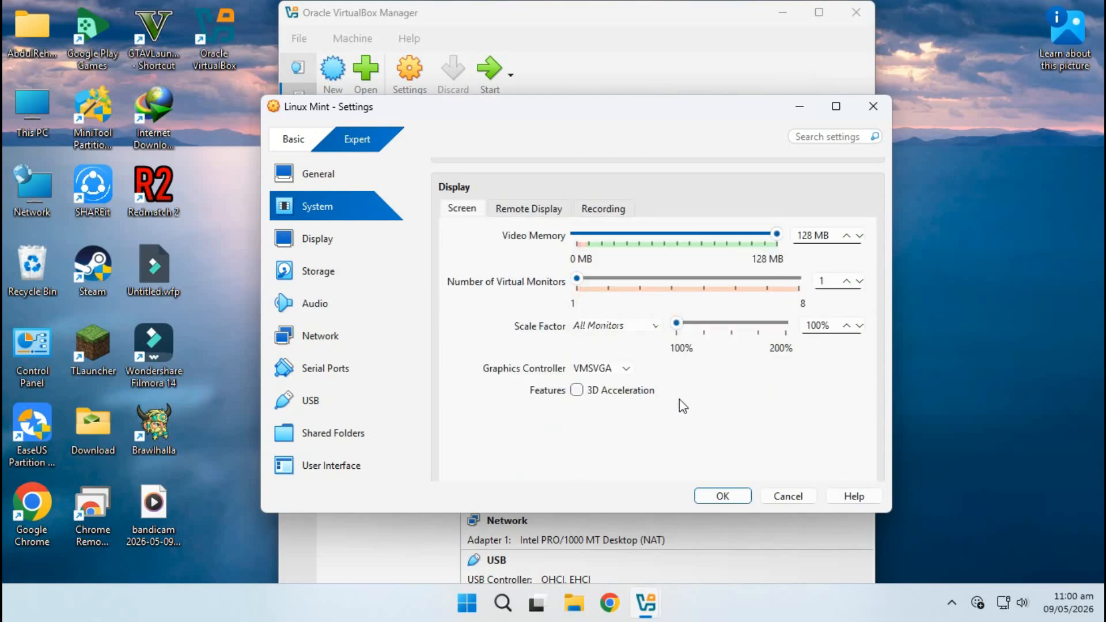
left_click(729, 499)
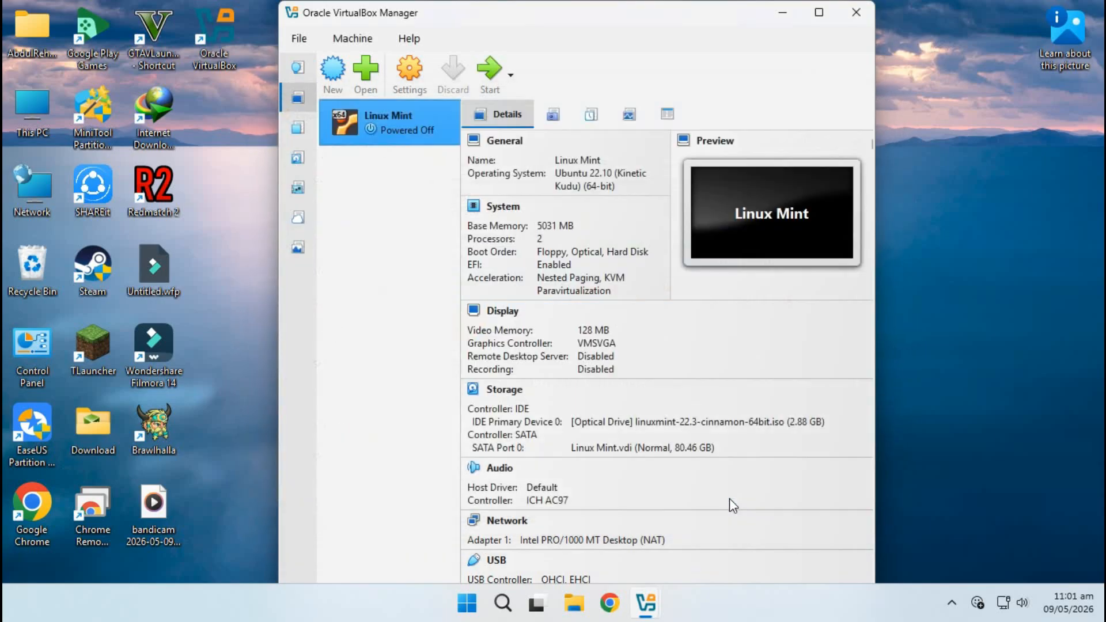
- Start the Linux Mint virtual machine and maximize its window
left_click(490, 79)
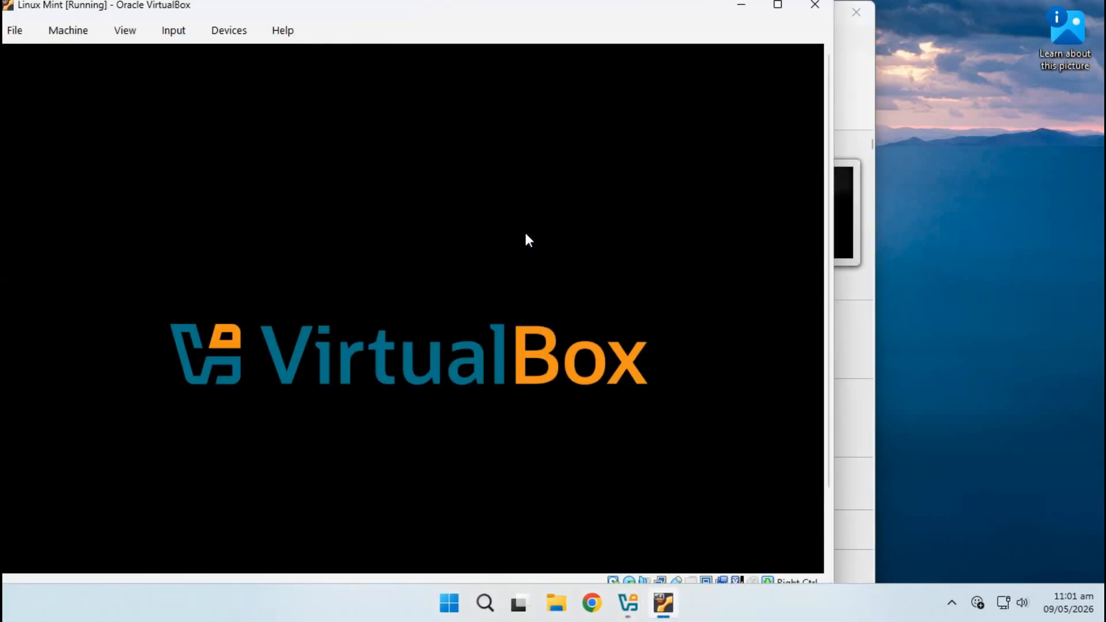
left_click_drag(369, 8, 472, 5)
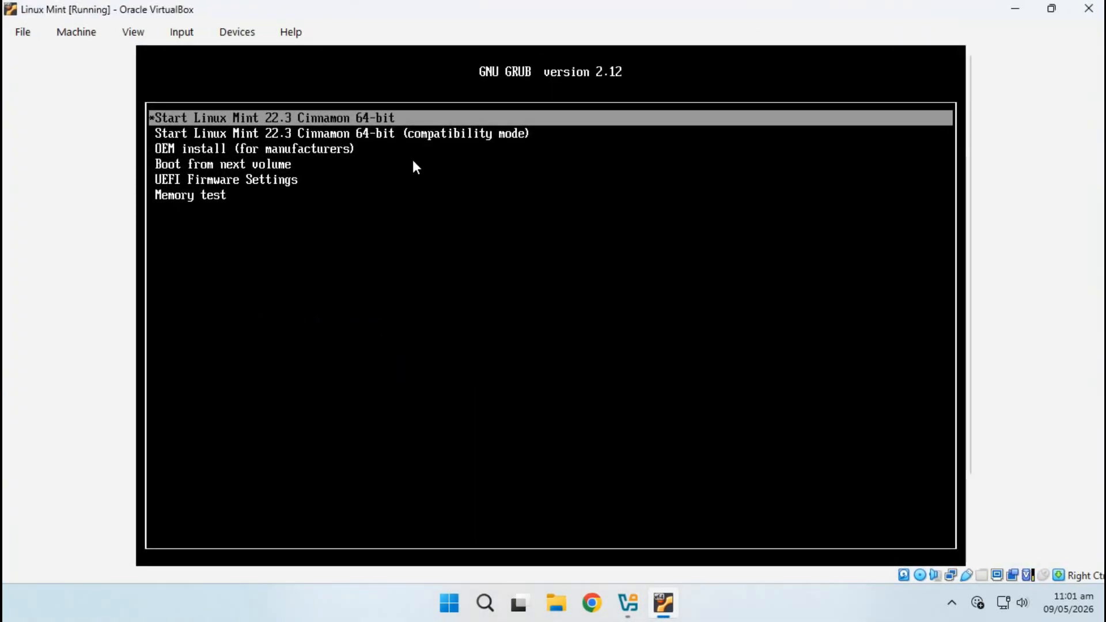
- Boot Linux Mint 22.3 Cinnamon 64-bit from the boot menu, switch the machine display to Scaled Mode, and enlarge and reposition its window
key("Return")
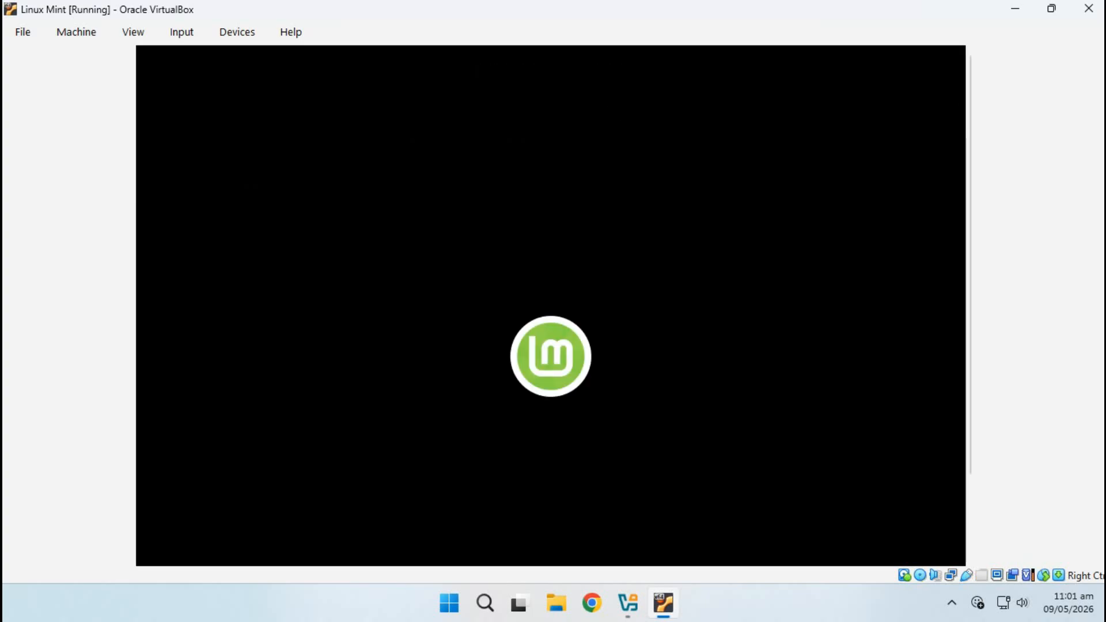
left_click(72, 38)
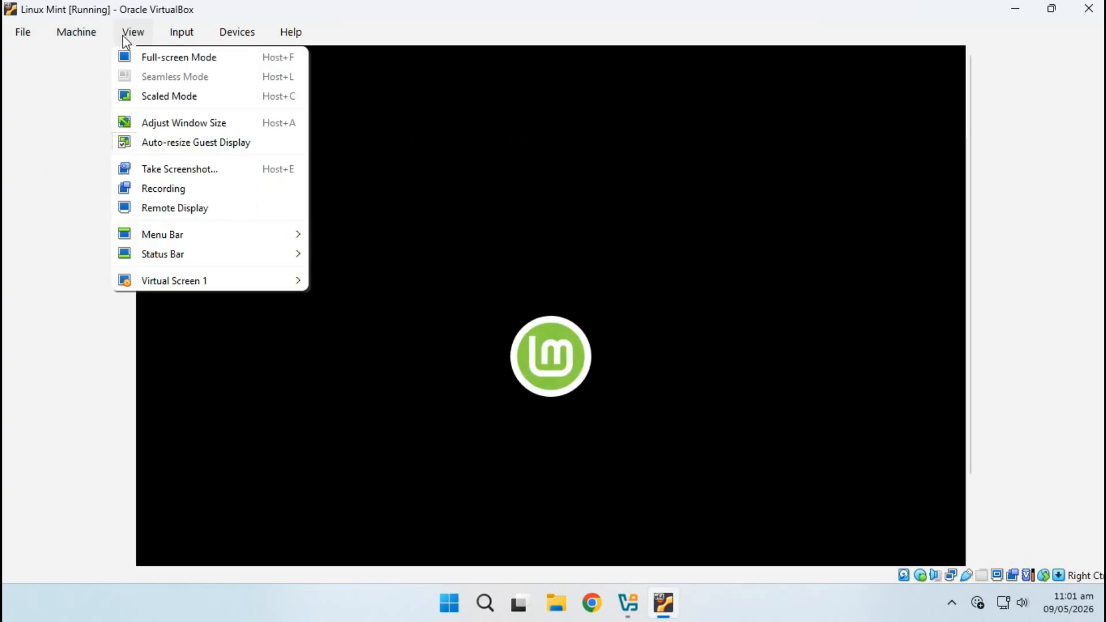
left_click(163, 96)
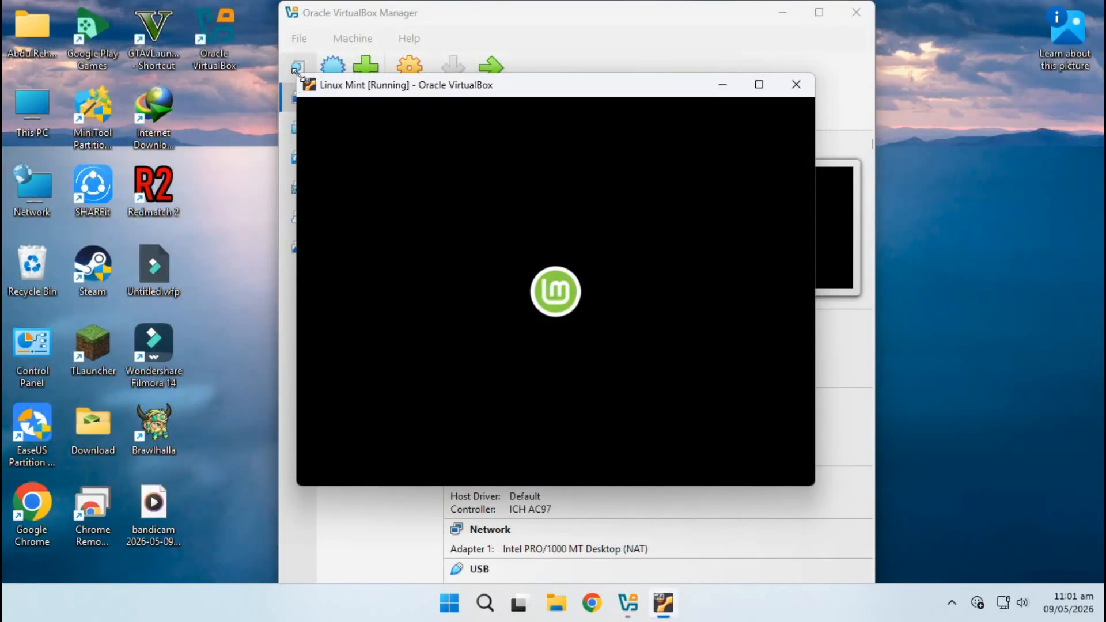
left_click_drag(296, 74, 62, 12)
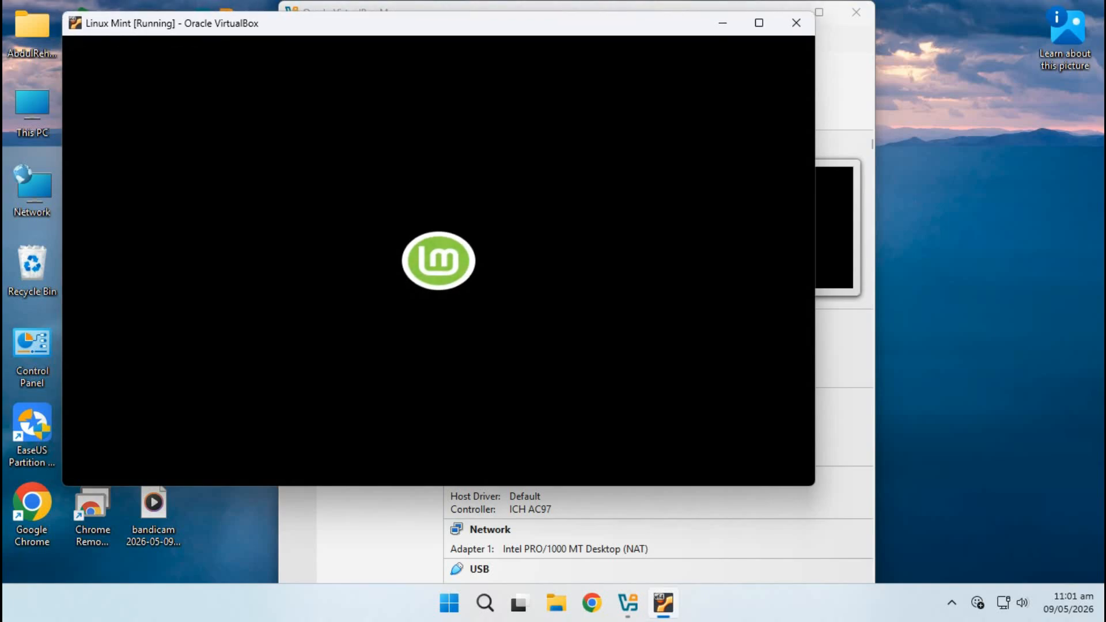
left_click_drag(818, 490, 973, 583)
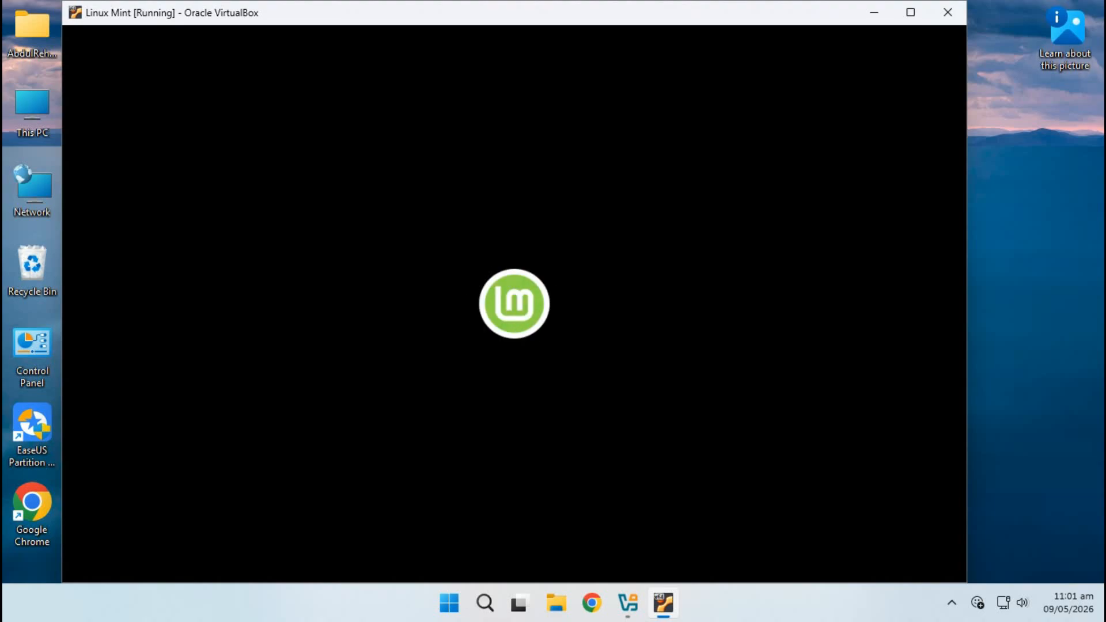
left_click_drag(531, 19, 556, 19)
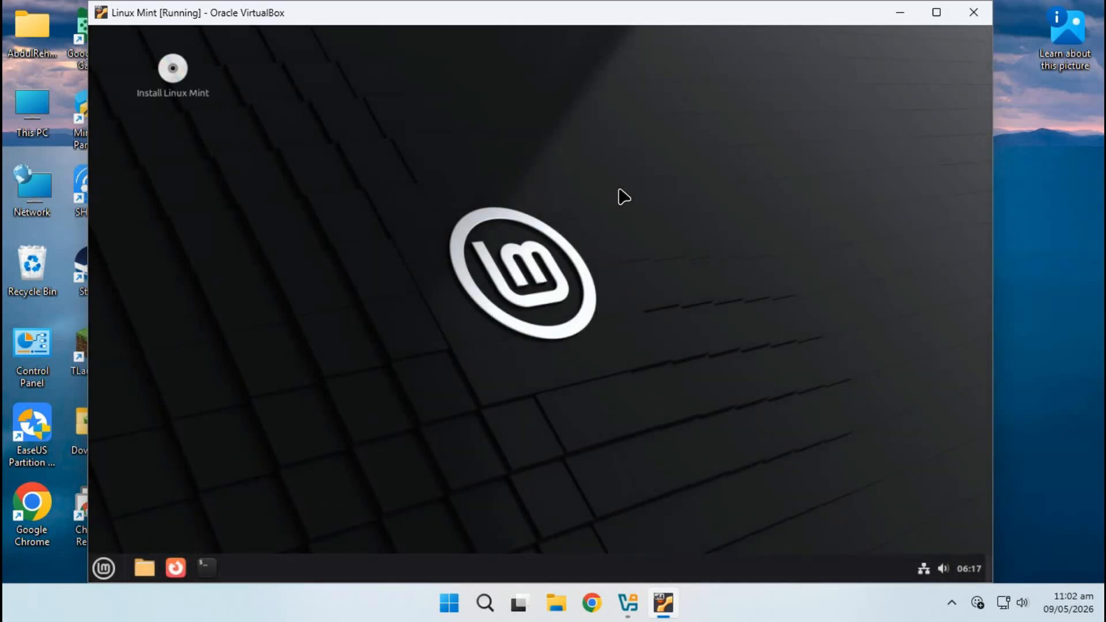
- Examine the live desktop's application menu, network indicator and sound indicator
left_click(104, 569)
left_click(105, 569)
left_click(925, 569)
left_click(925, 569)
left_click(947, 570)
left_click(947, 570)
left_click(947, 570)
- Launch the Linux Mint installer and accept English as the language and English (US) as the keyboard layout
left_click(174, 70)
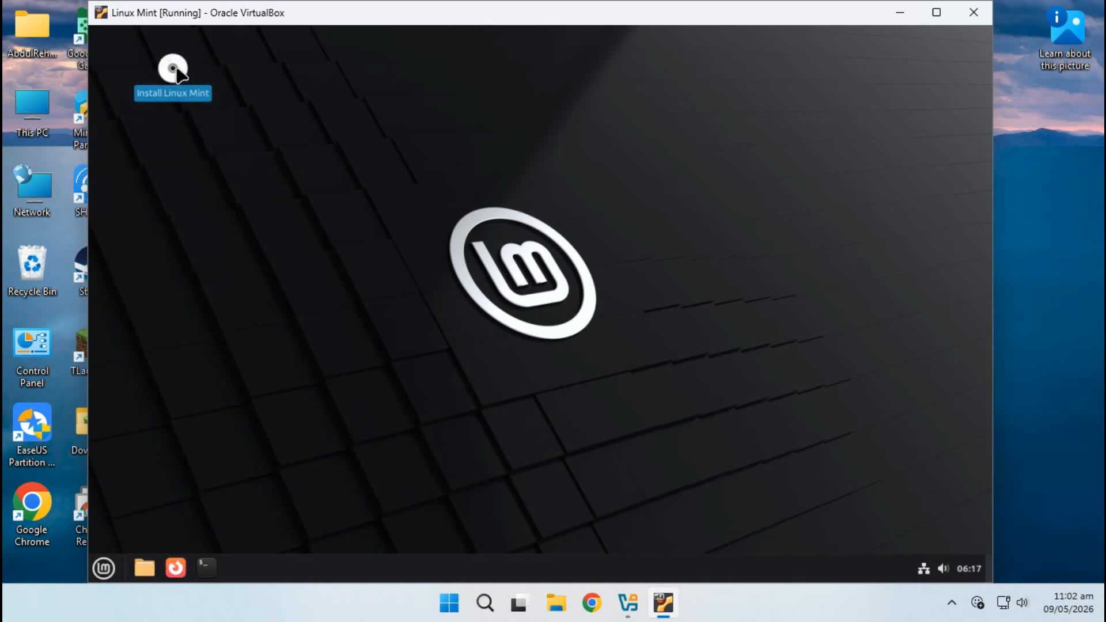
double_click(176, 75)
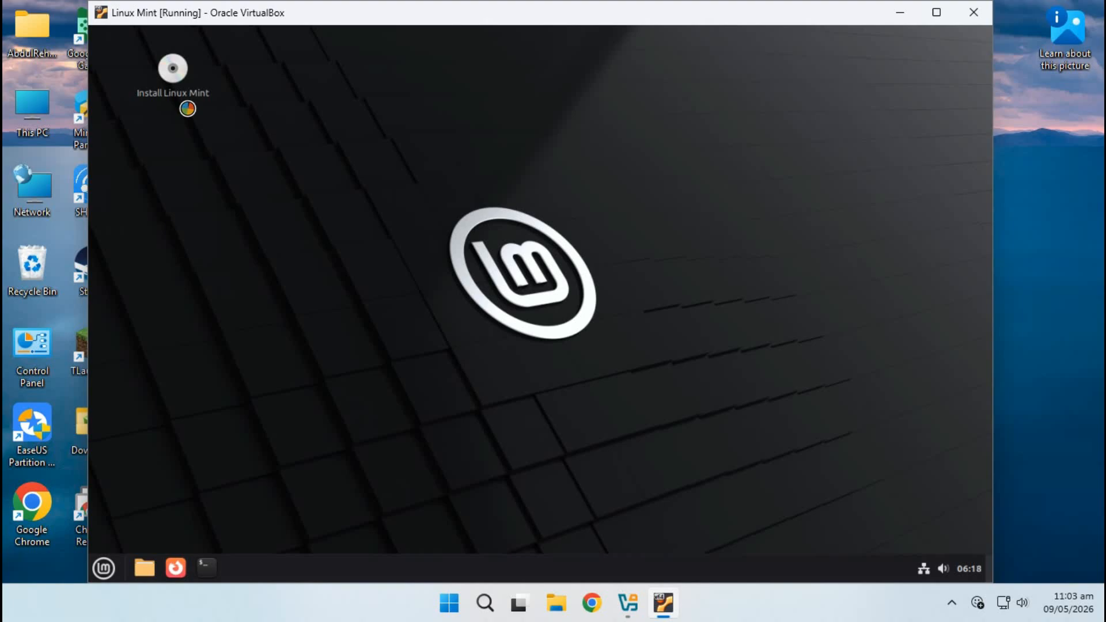
scroll(299, 240, "down", 1)
scroll(298, 241, "up", 3)
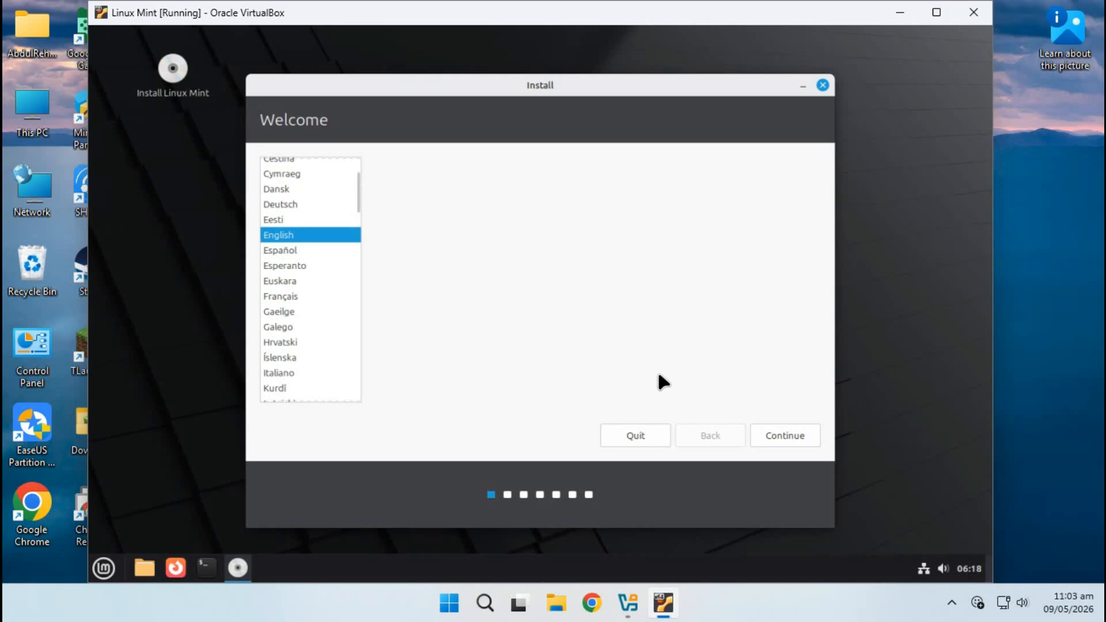
left_click(777, 432)
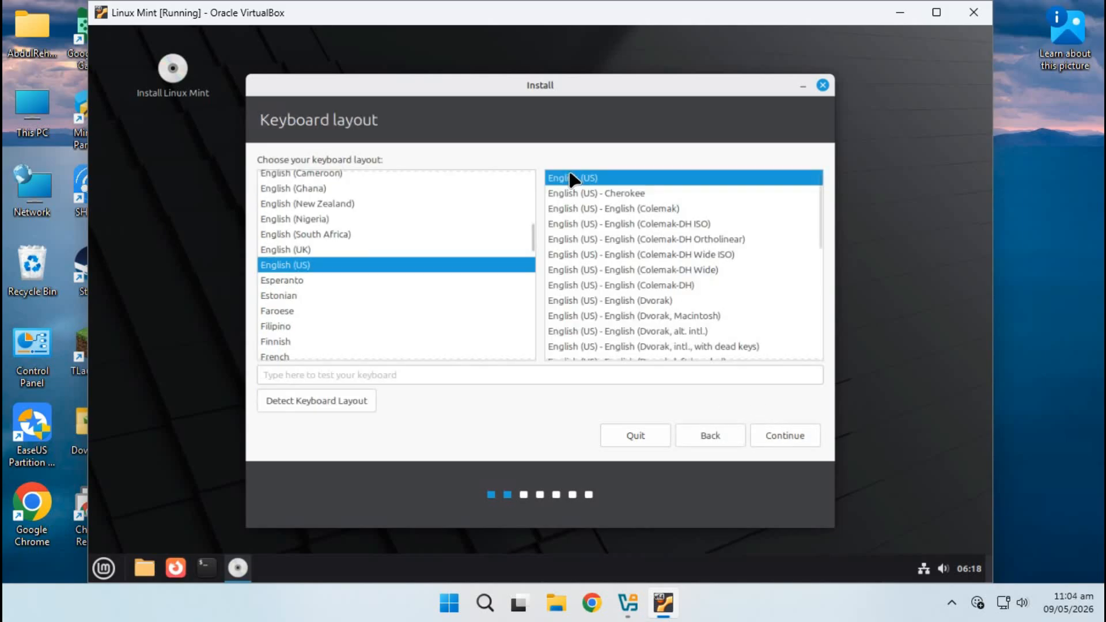
left_click(782, 429)
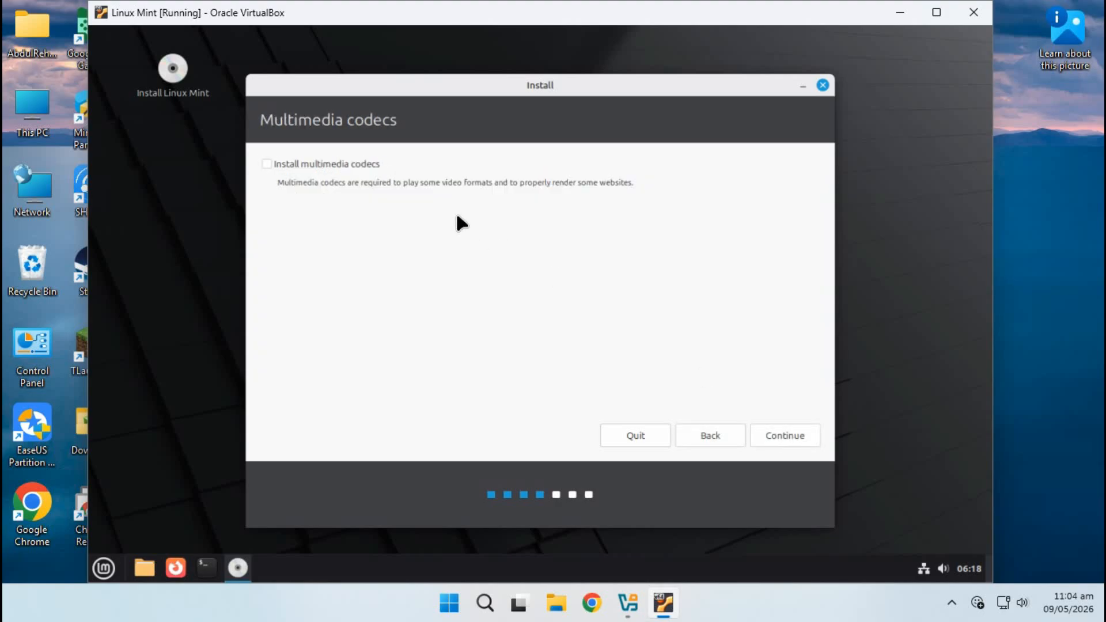
- Include the multimedia codecs, choose to erase the disk and install Linux Mint, and approve writing the partition changes
left_click(267, 166)
left_click(773, 438)
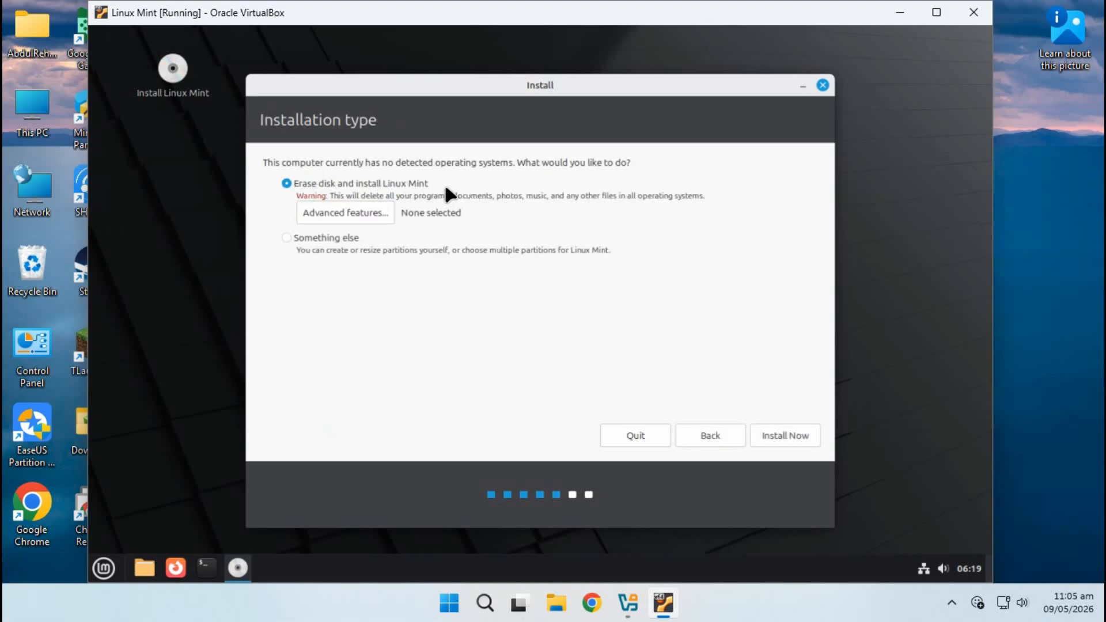
left_click(786, 433)
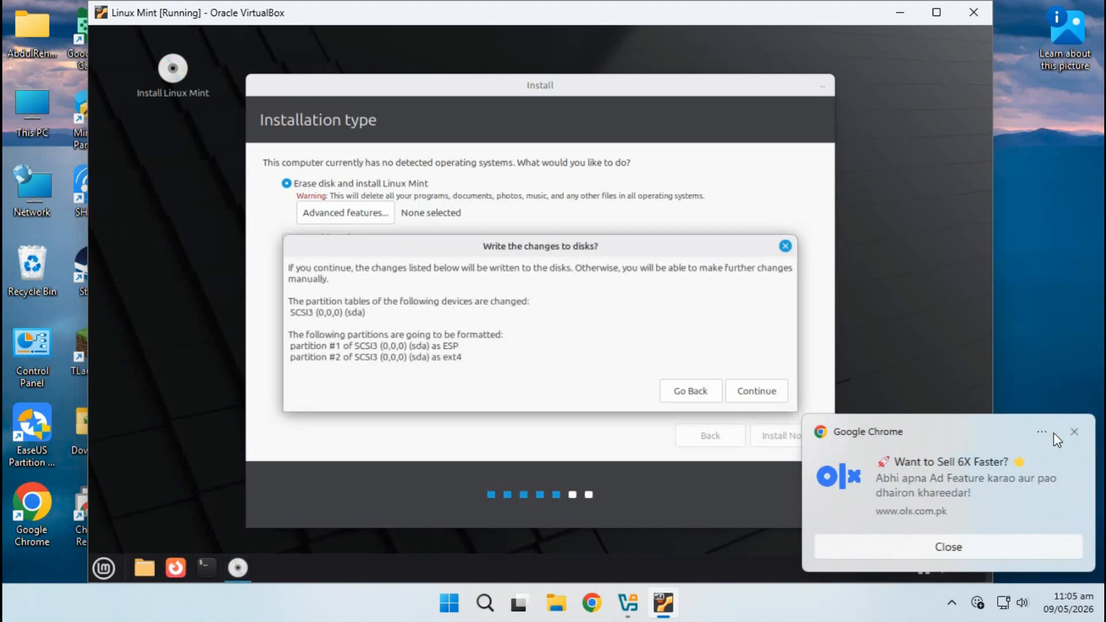
left_click(1073, 432)
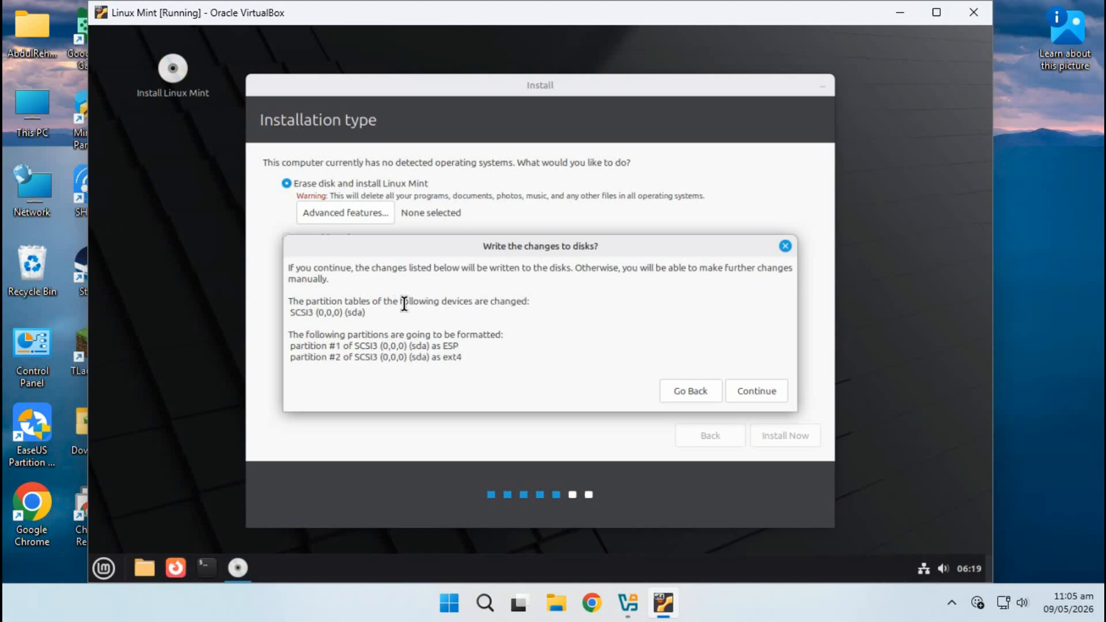
left_click(757, 389)
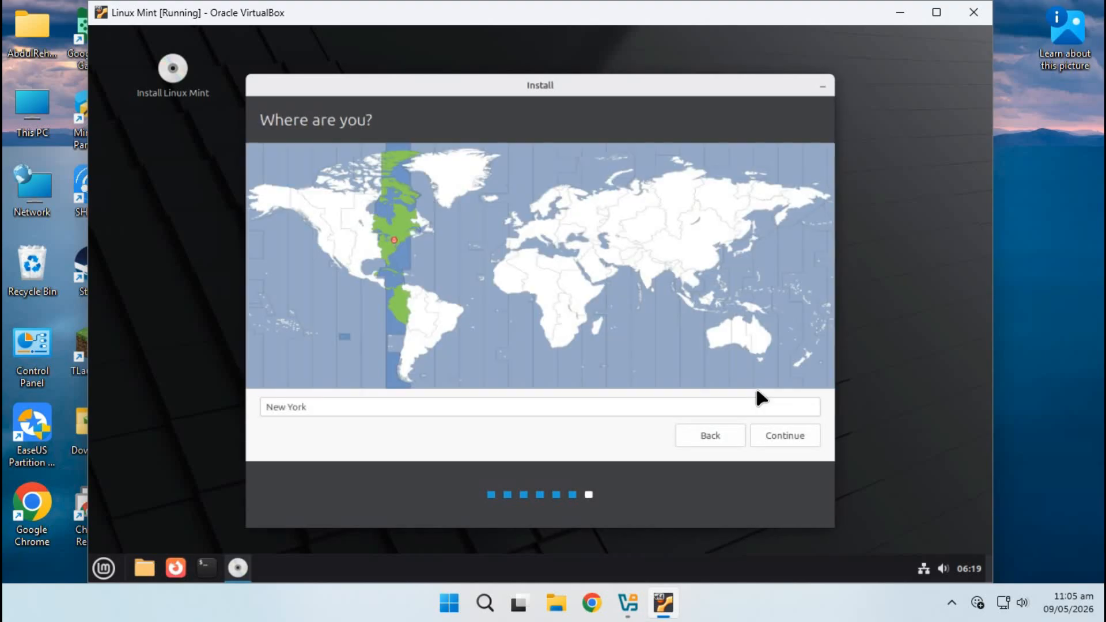
- Set the installer's time zone location to Karachi and continue
left_click(509, 407)
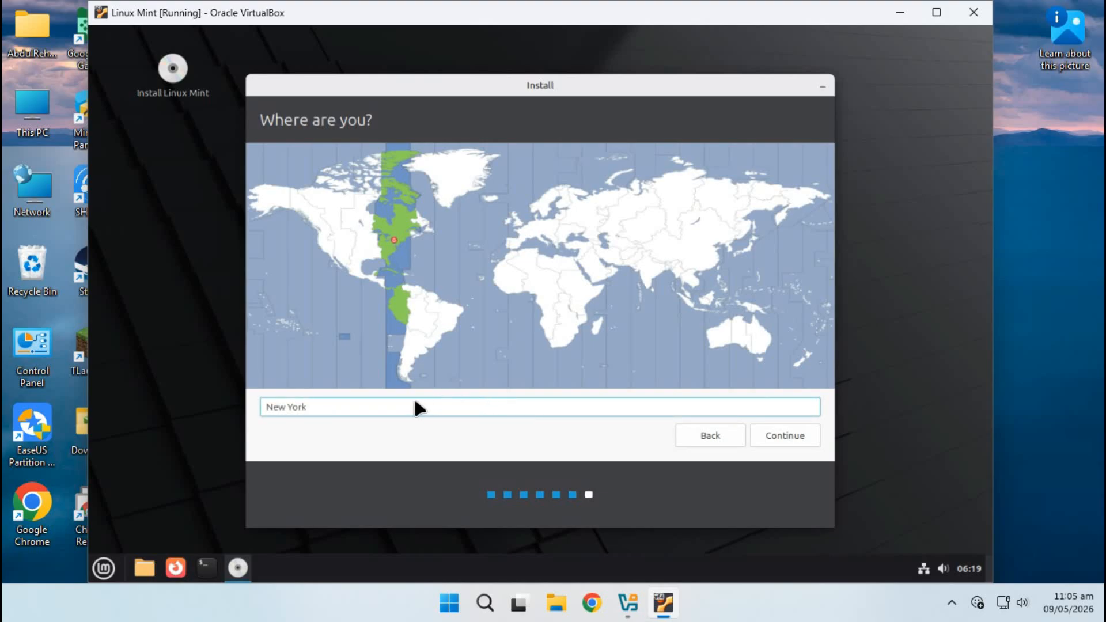
left_click_drag(321, 403, 277, 407)
type("Karachi")
left_click(775, 433)
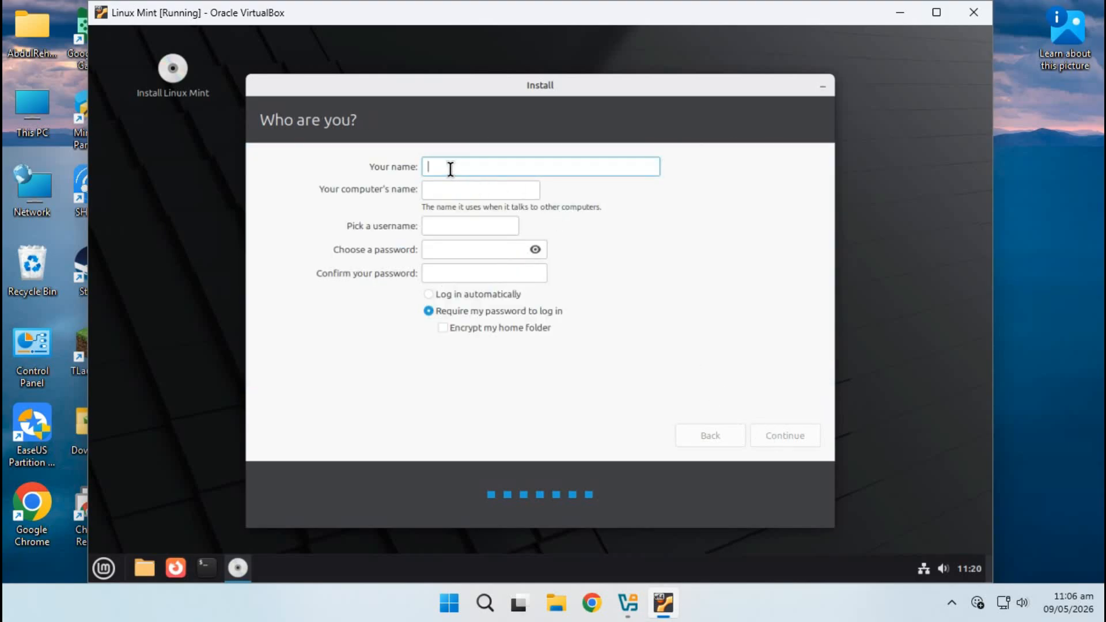
- Create the user account with the name Softwarehub, enter and confirm the account password, and continue the installation
type("Softwarehub")
left_click(459, 250)
type("●●●●●●●●●")
left_click(463, 273)
type("●●●●●●●●●")
left_click(783, 438)
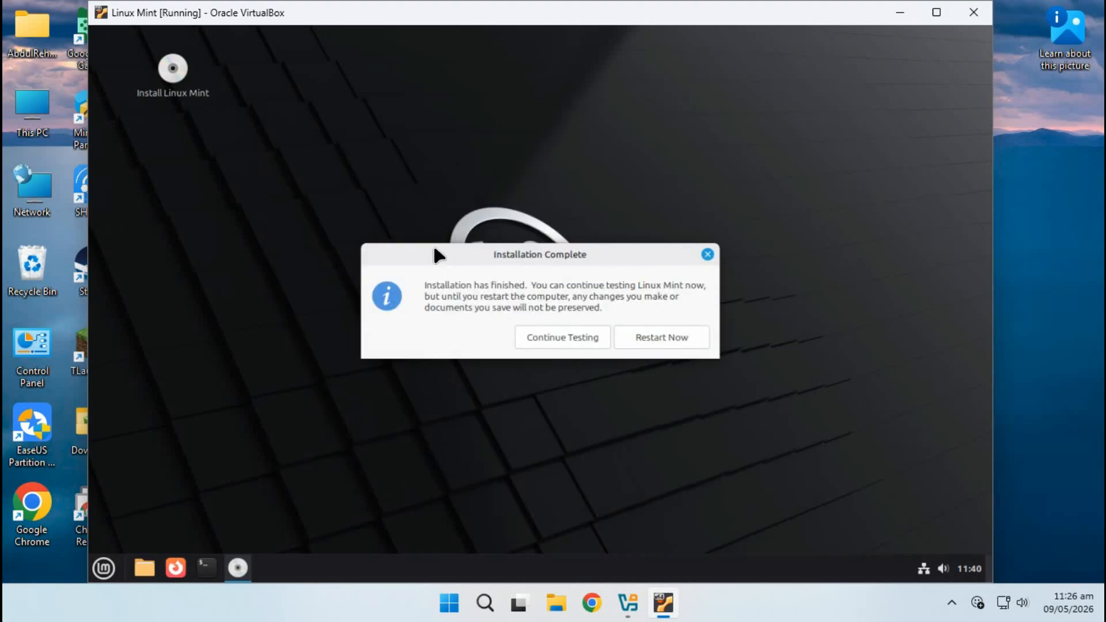
- Restart into the newly installed Linux Mint system and log in with the account password
left_click(654, 344)
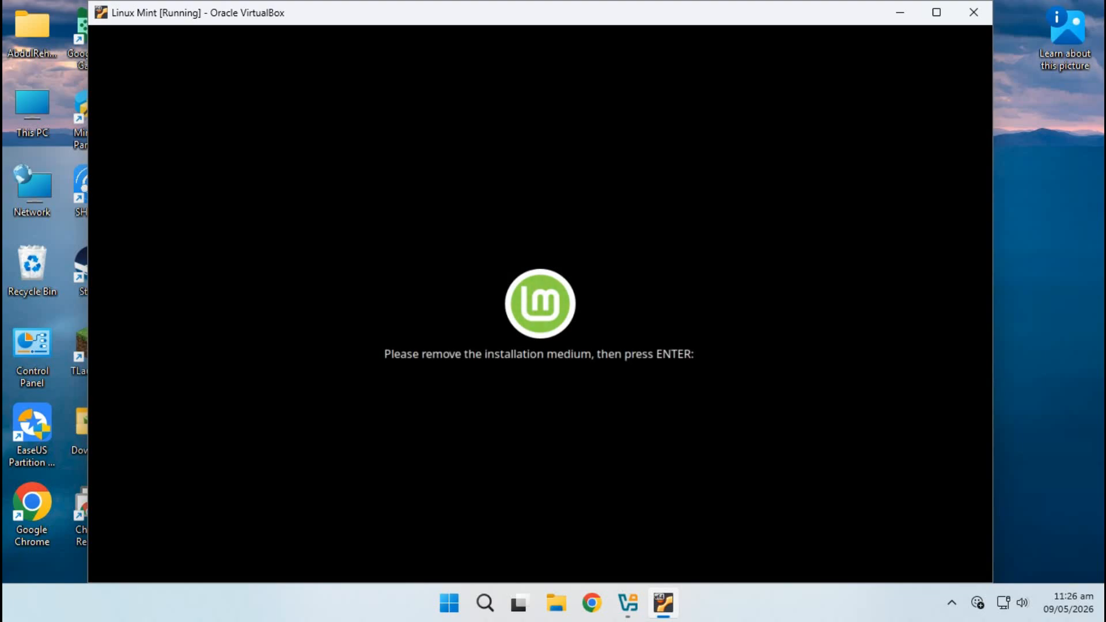
key("Return")
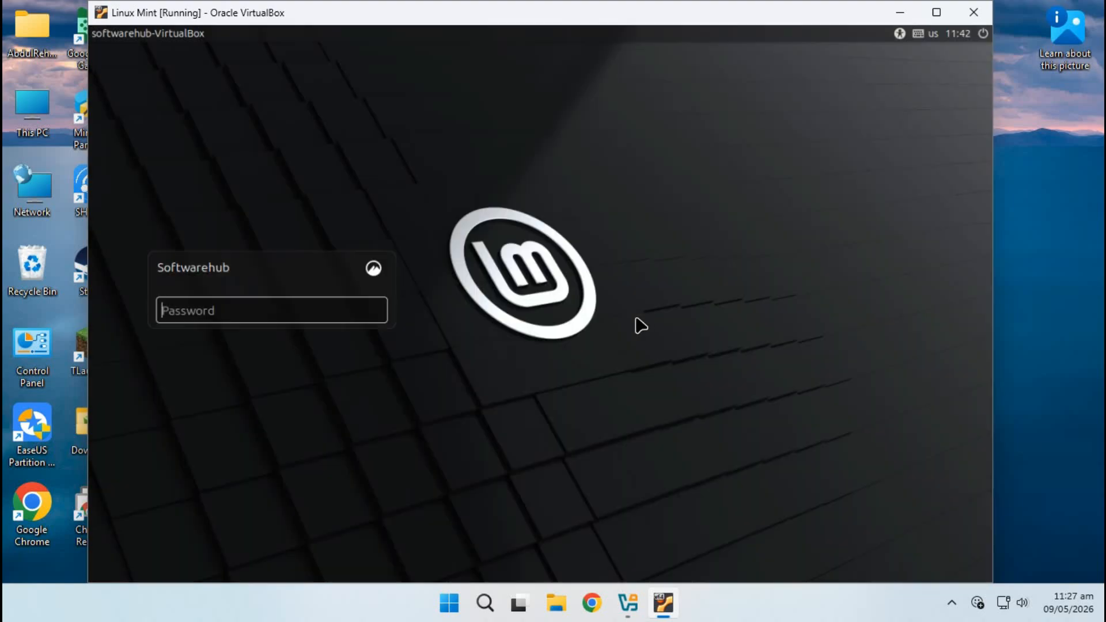
left_click(292, 310)
type("•••••••••")
left_click(375, 311)
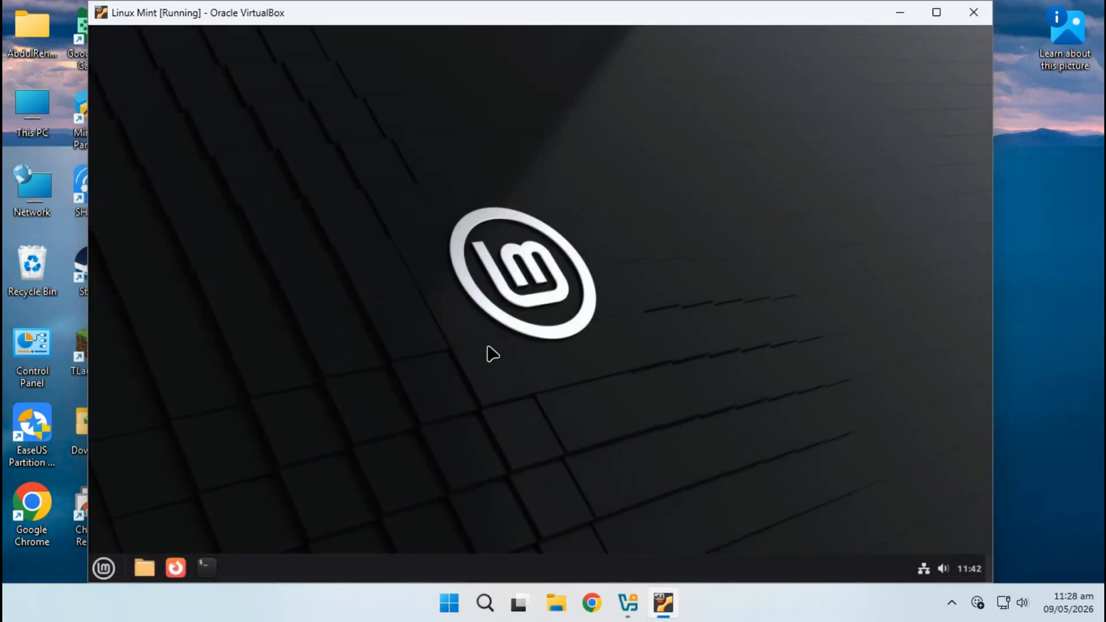
- View the application menu and proceed from the Linux Mint Welcome screen to the first steps
left_click(104, 570)
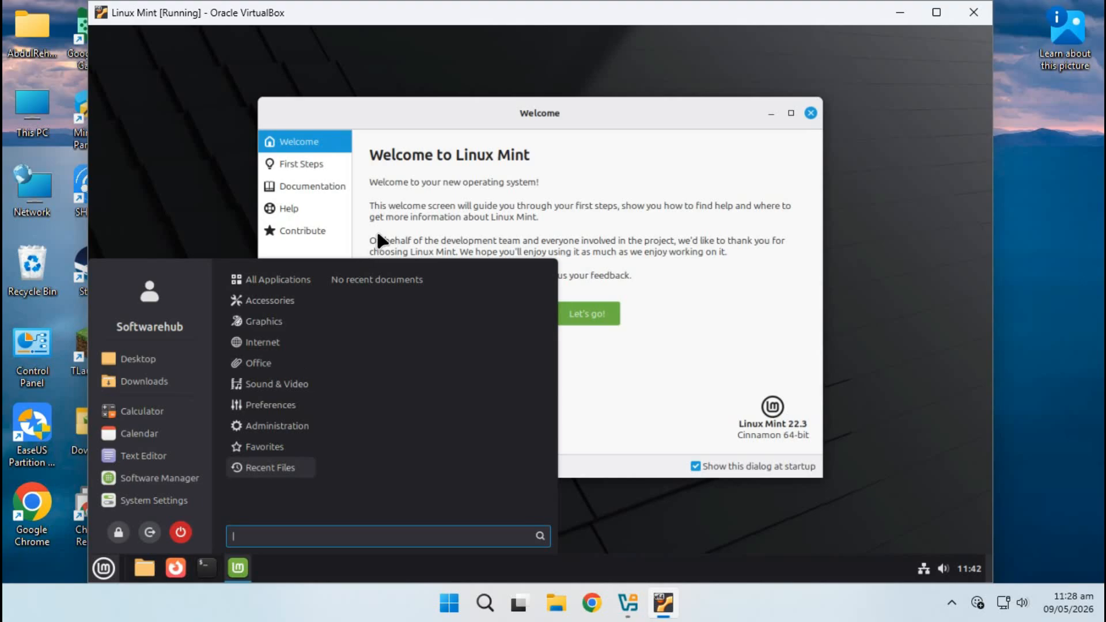
left_click(434, 121)
left_click(572, 301)
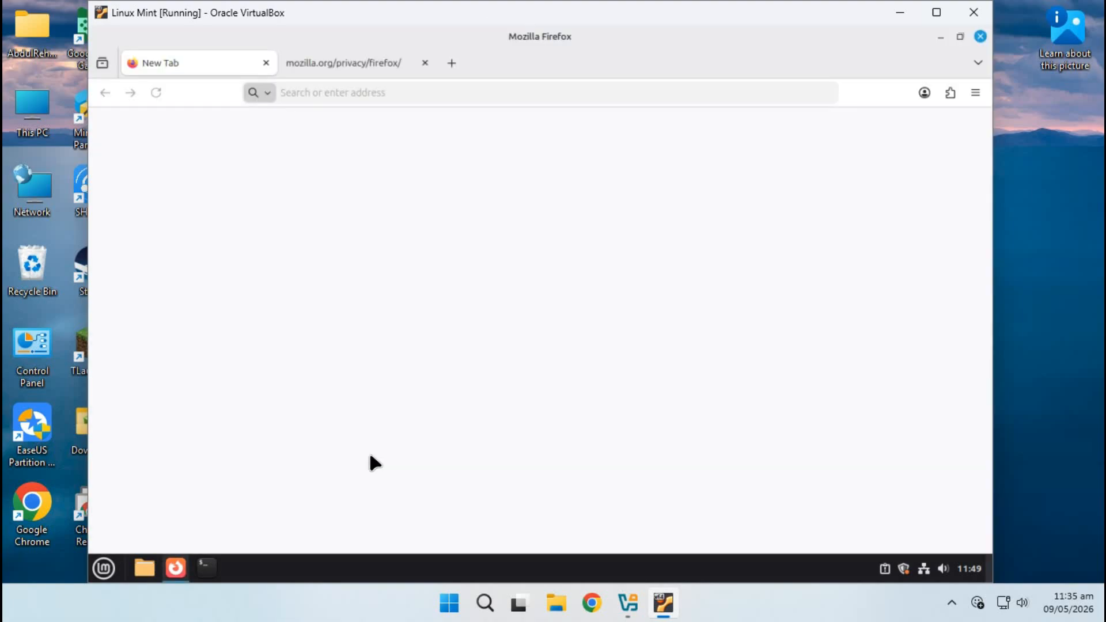
- Close the privacy and Welcome to Firefox tabs, and close the Firefox browser
left_click(425, 63)
left_click(282, 63)
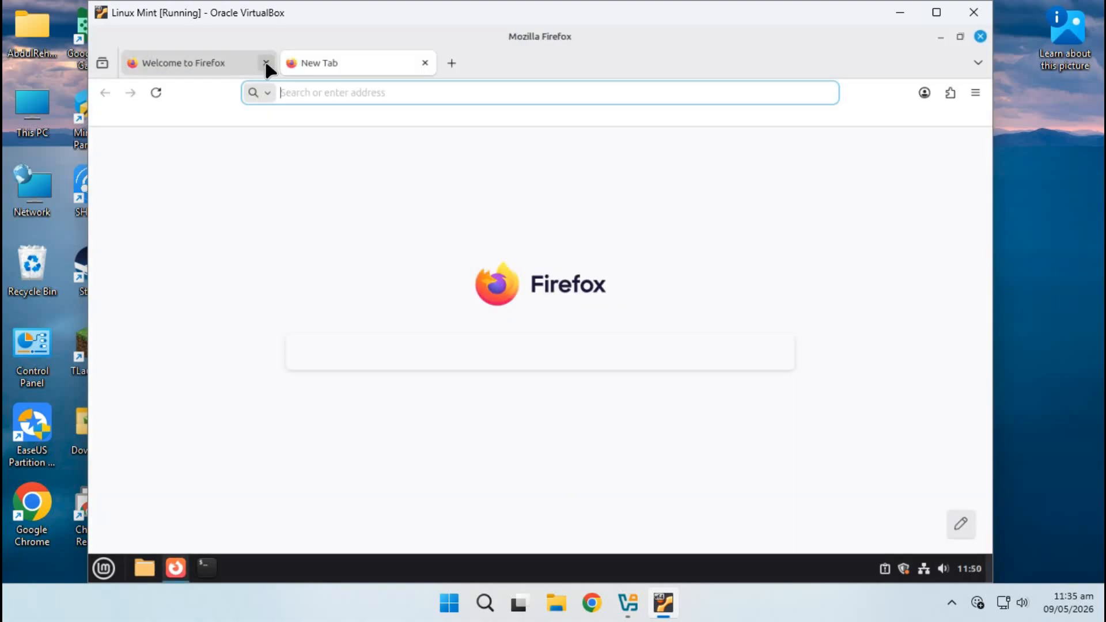
left_click(265, 63)
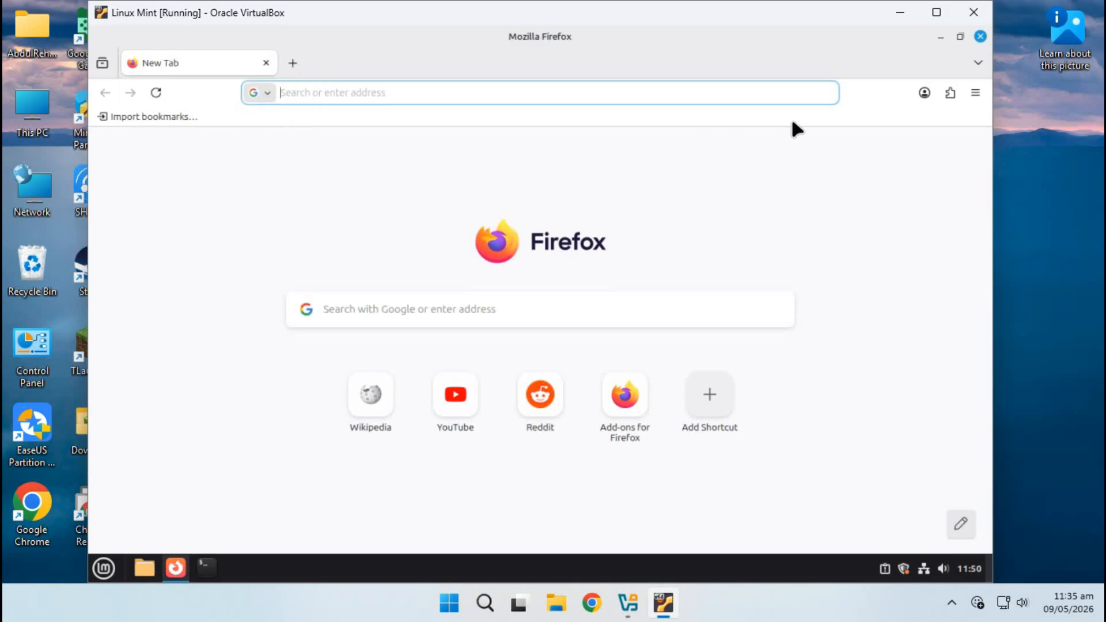
left_click(979, 37)
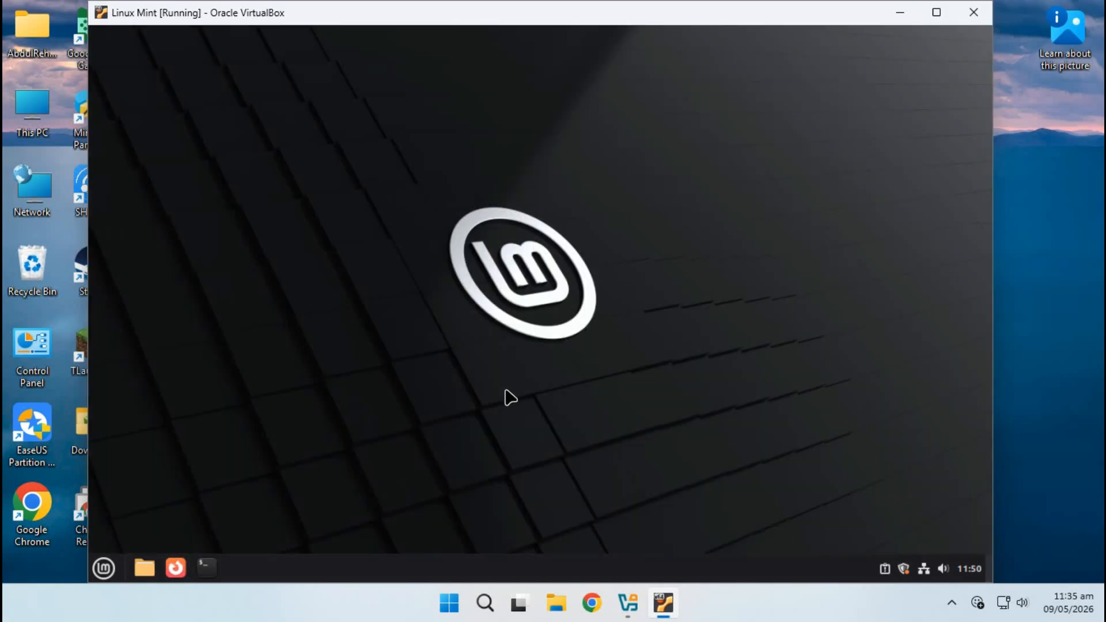
- Open a terminal and update the package lists with sudo apt update, authenticating with the account password
left_click(213, 568)
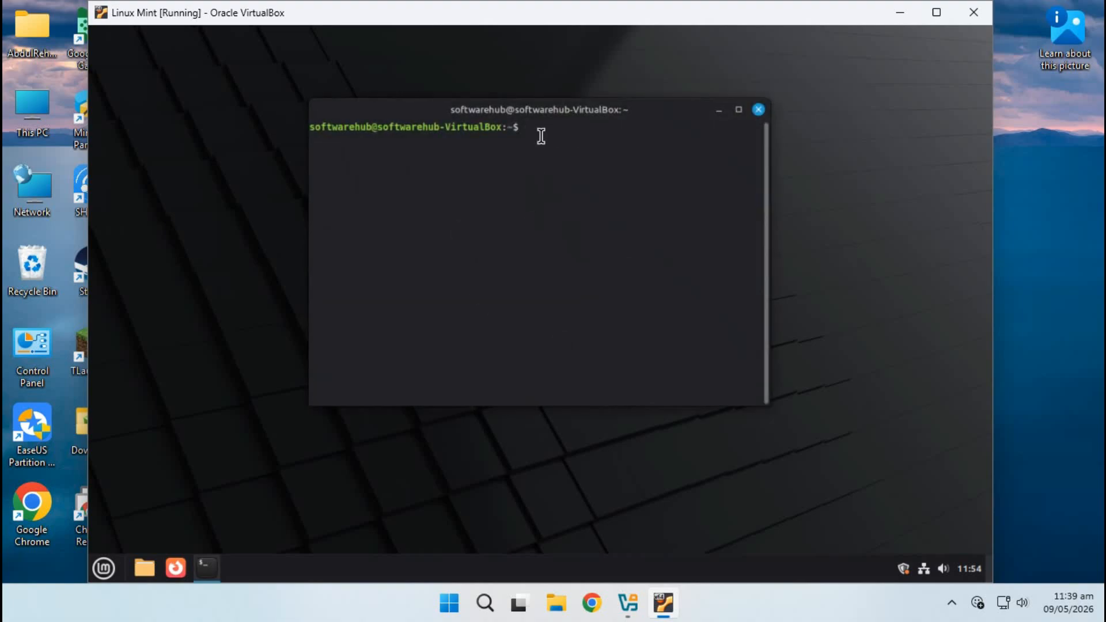
right_click(545, 131)
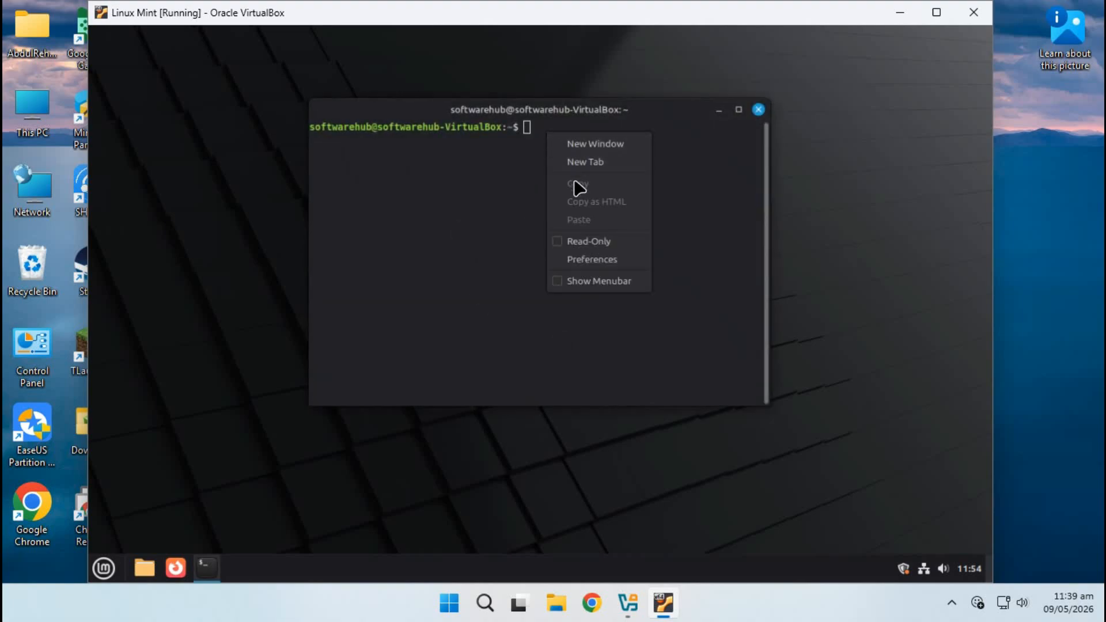
left_click(532, 118)
type("sudo apt update")
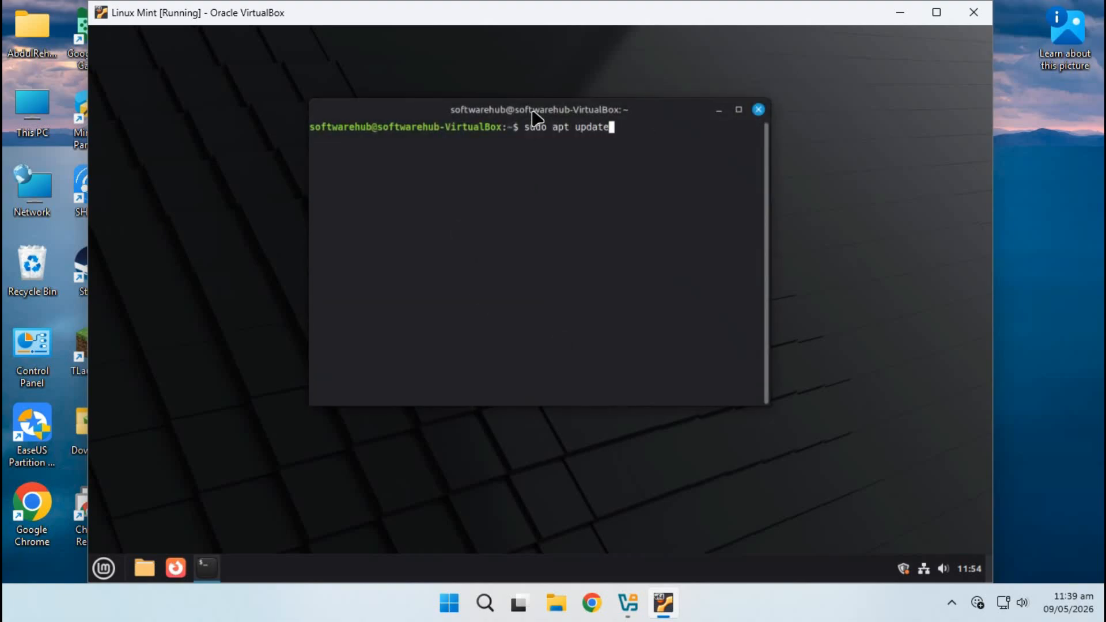
key("Return")
type("********")
key("Return")
- Install VLC with sudo apt install vlc, authenticating with the account password and accepting the package installation
type("sudo apt install vlc")
key("Return")
type("********")
key("Return")
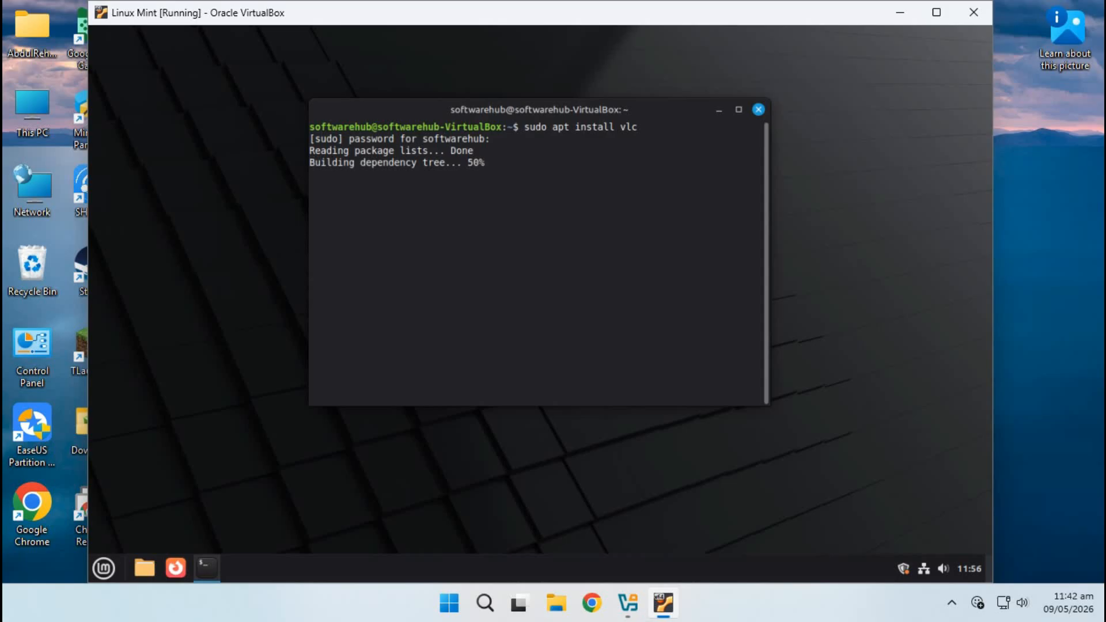
type("y")
key("Return")
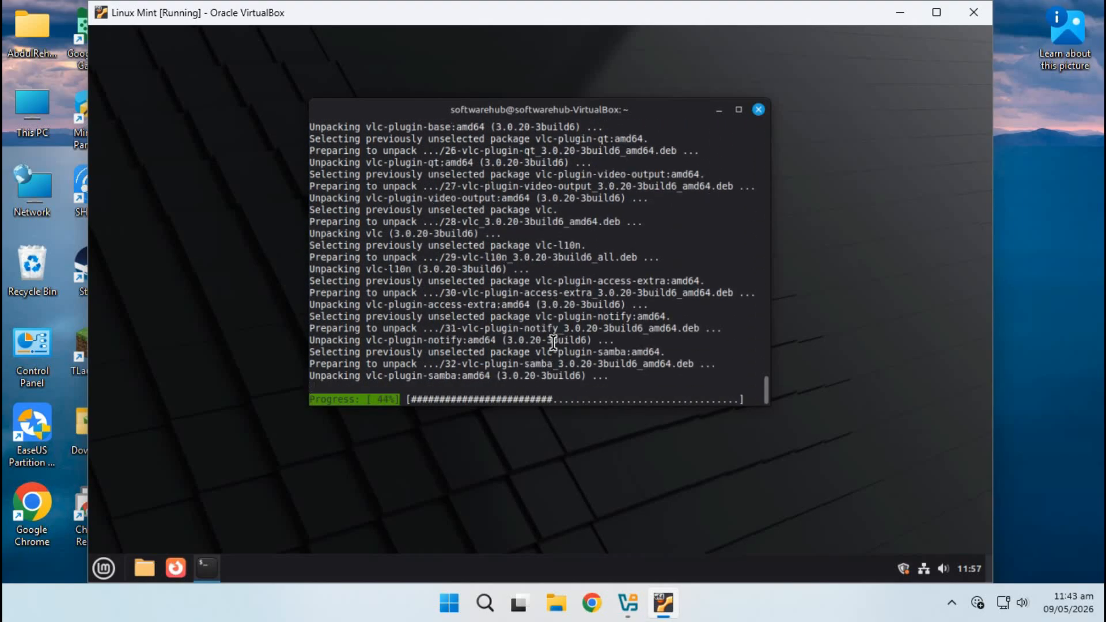
- Close the terminal, find and launch VLC media player from the application menu, maximize its window, and close it
left_click(758, 109)
left_click(104, 568)
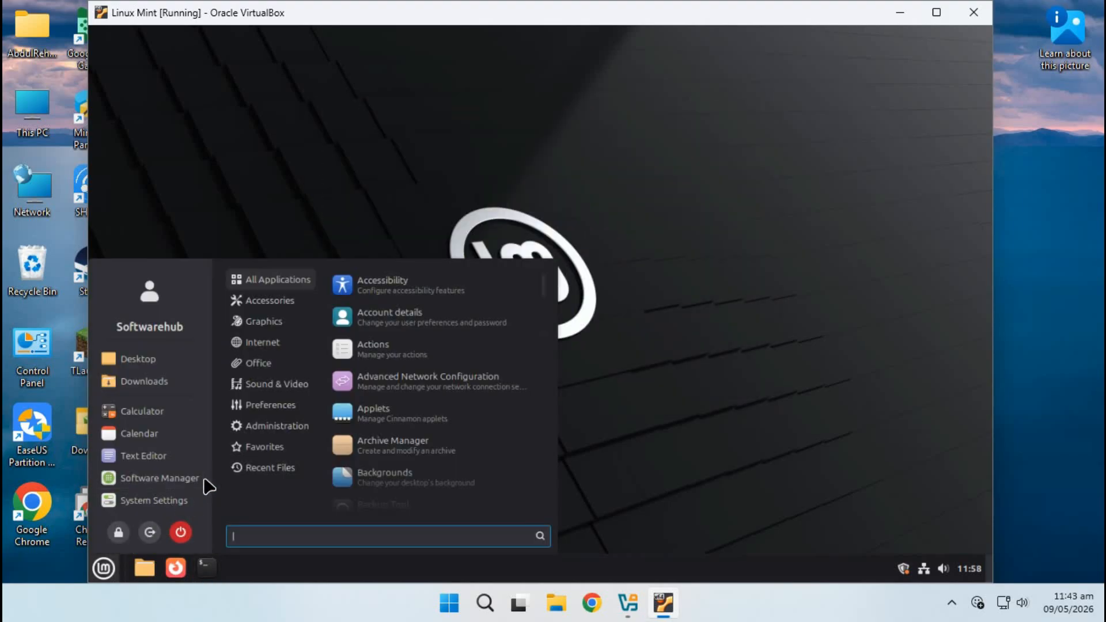
type("vl")
left_click(396, 288)
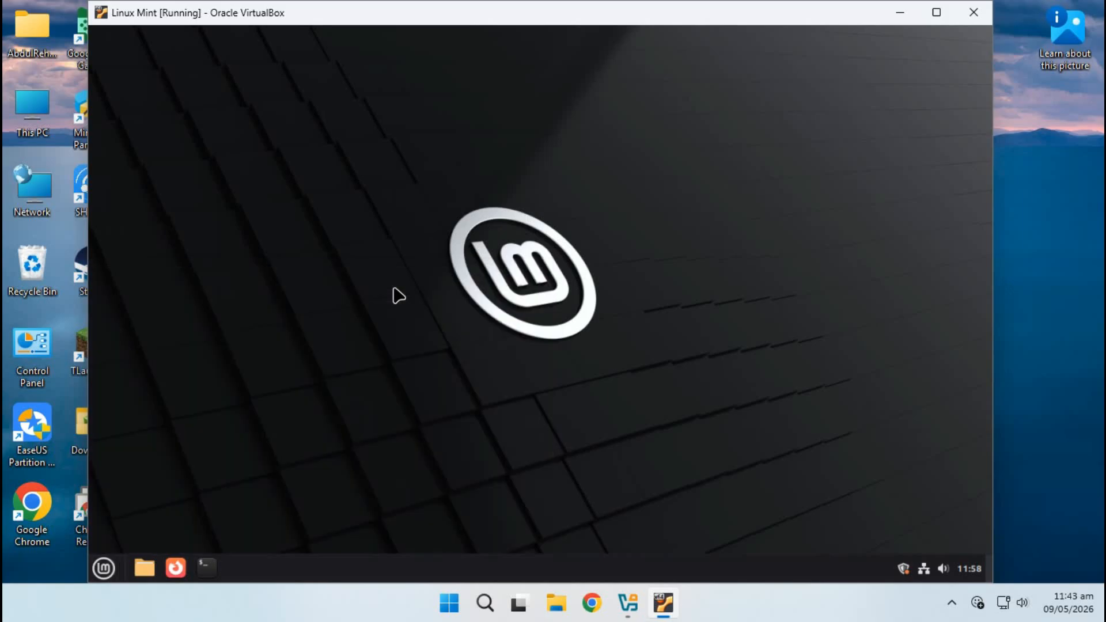
double_click(588, 133)
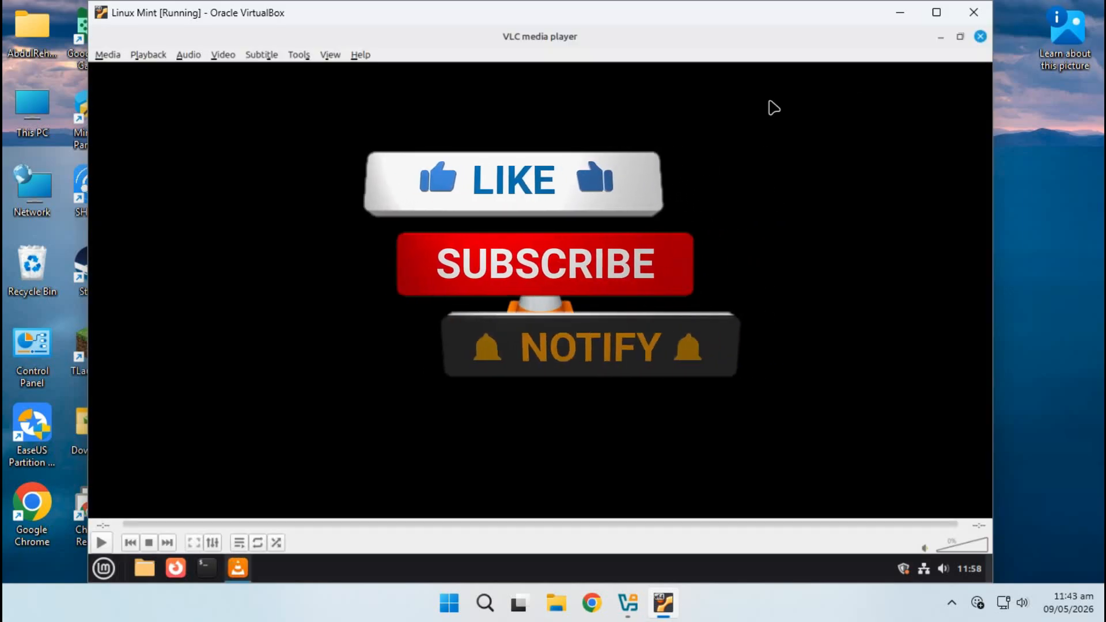
left_click(979, 38)
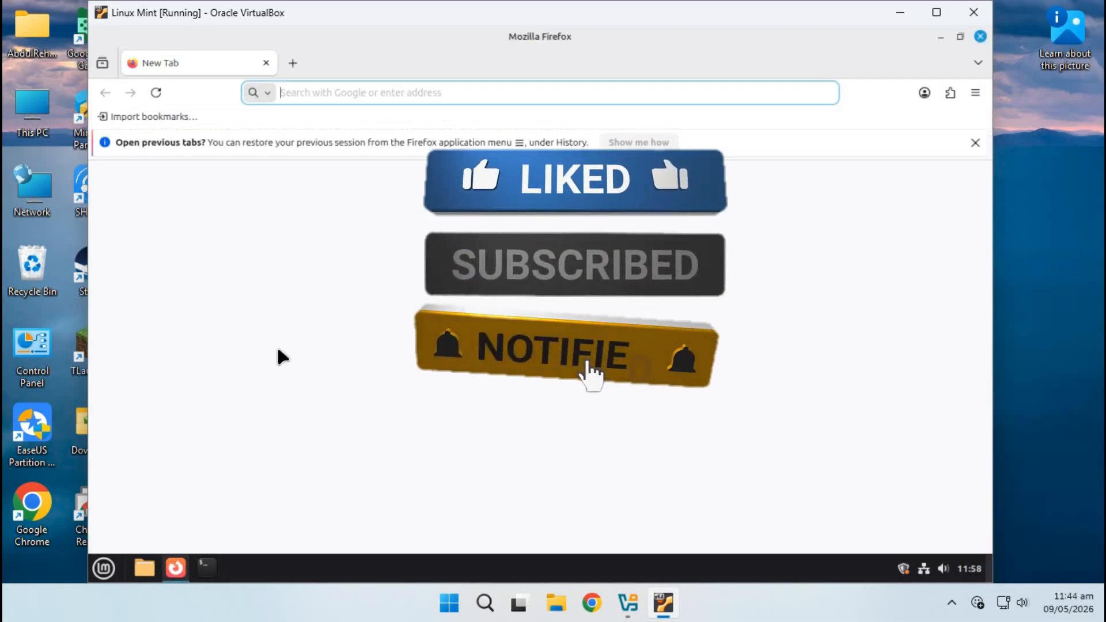
- Dismiss the notice about restoring previous tabs in Firefox
left_click(974, 143)
left_click(449, 433)
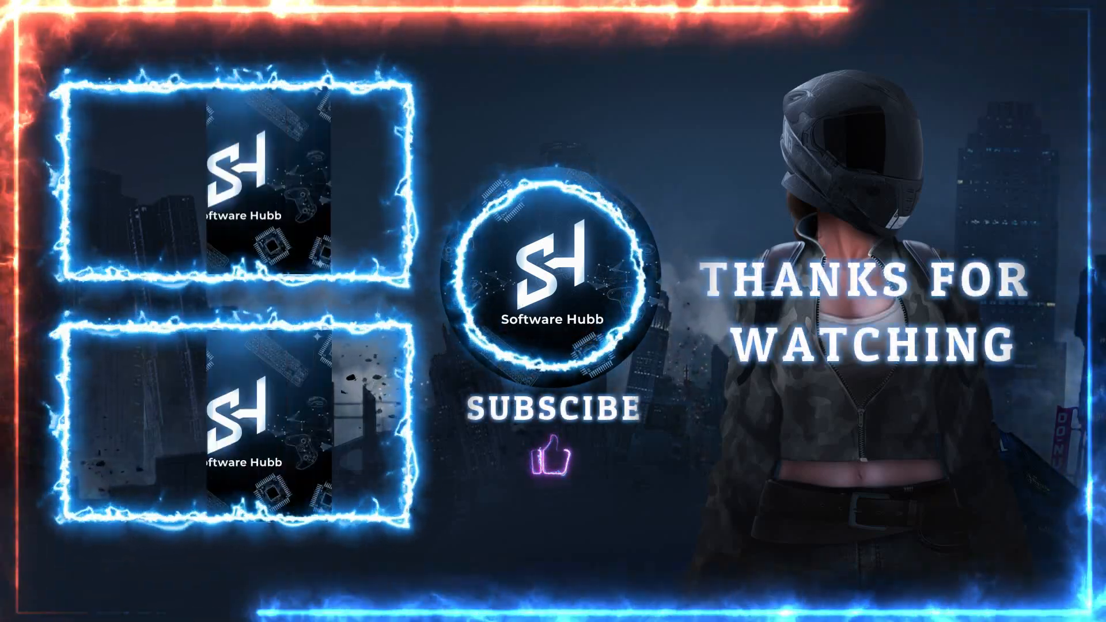